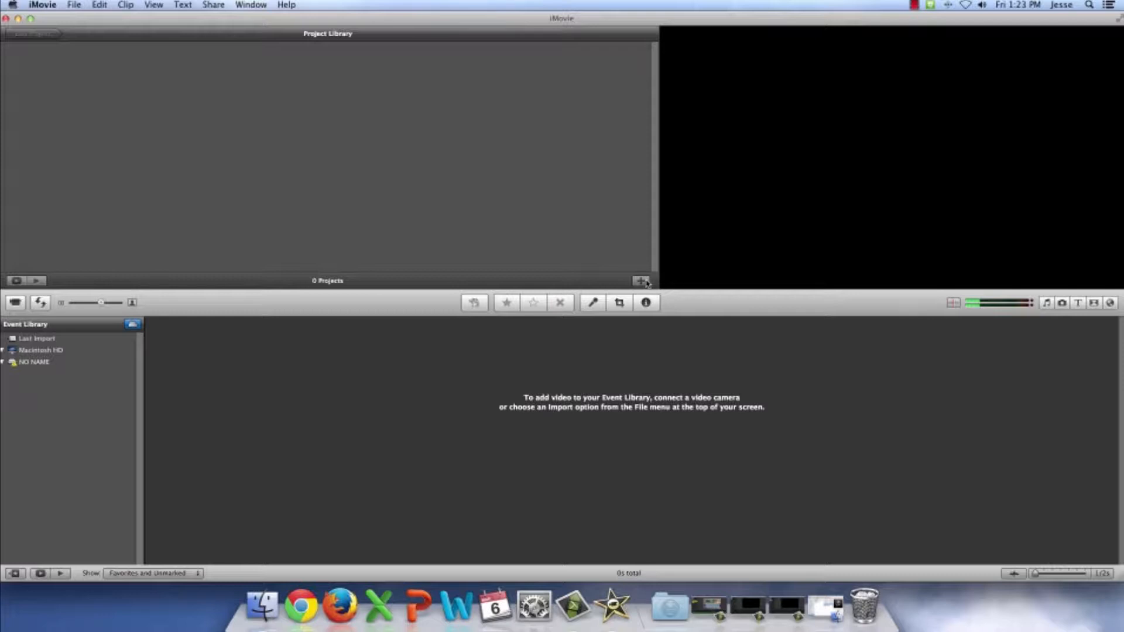
# Step: Create a new widescreen project named Imovie tutorial with no theme
pyautogui.press('super+n')
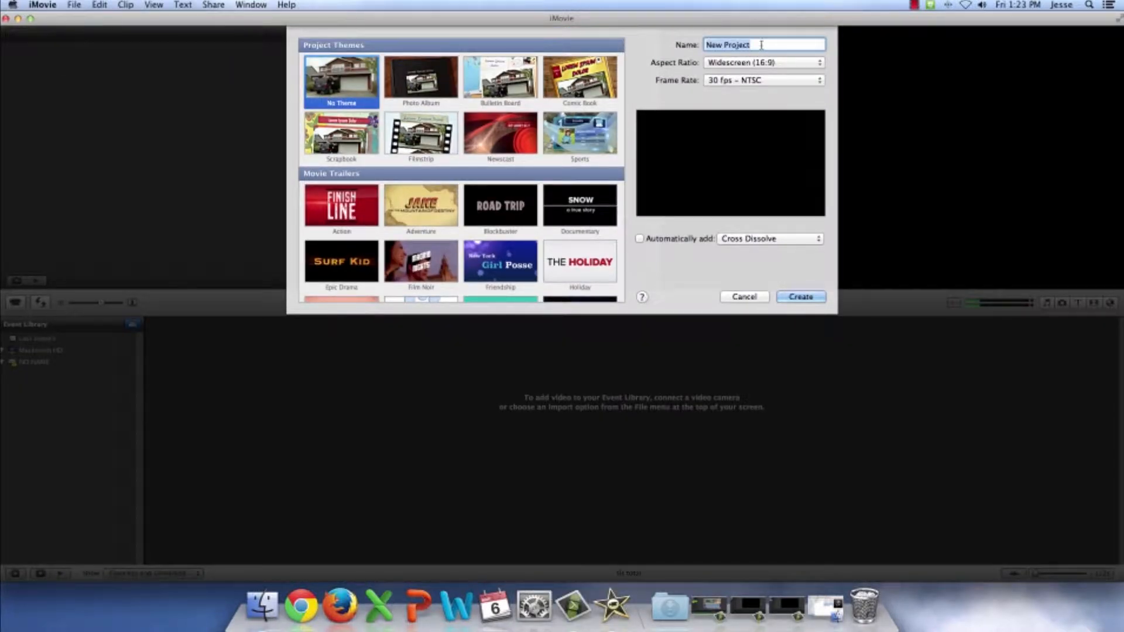
pyautogui.press('BackSpace')
pyautogui.click(801, 298)
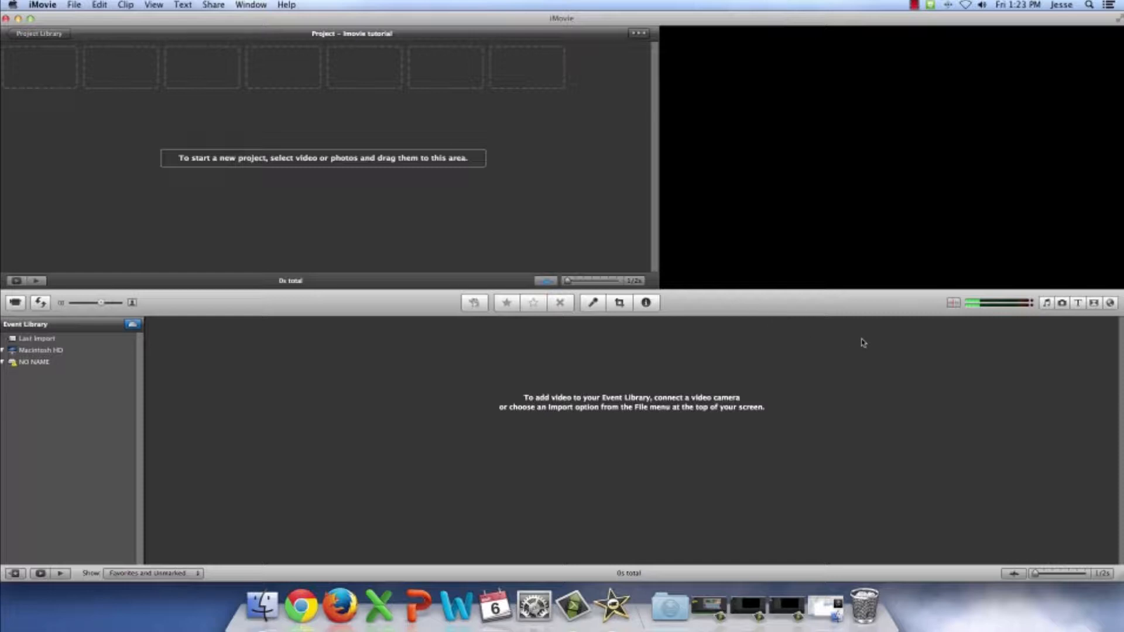
# Step: Switch to the Finder window and add all seven JPG photos from the imovie folder to the empty project
pyautogui.click(826, 606)
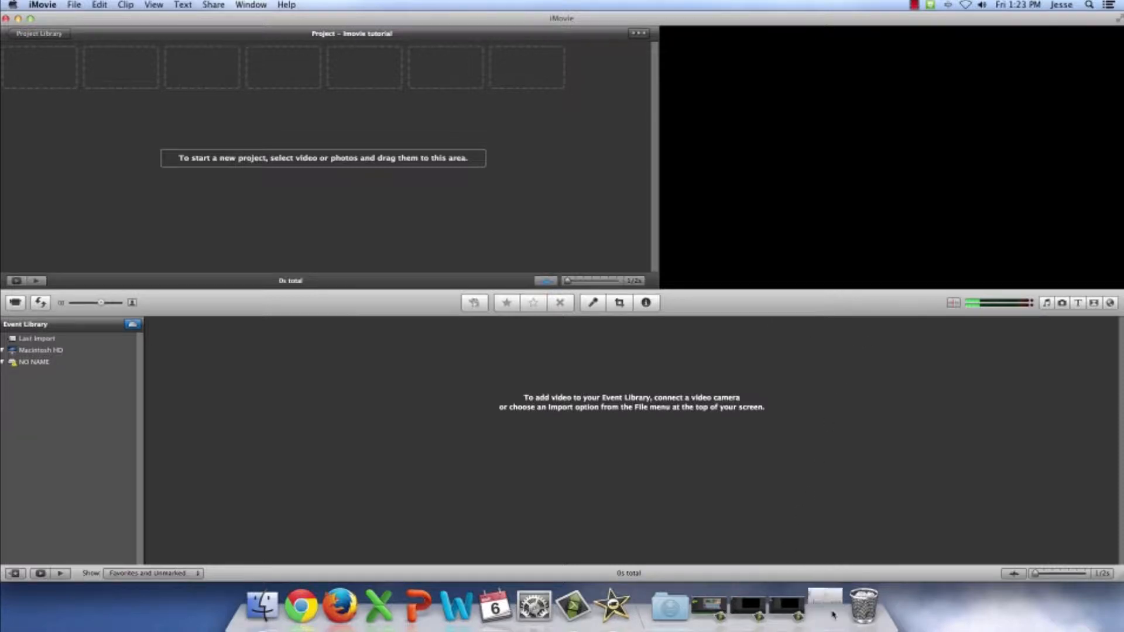
pyautogui.click(793, 160)
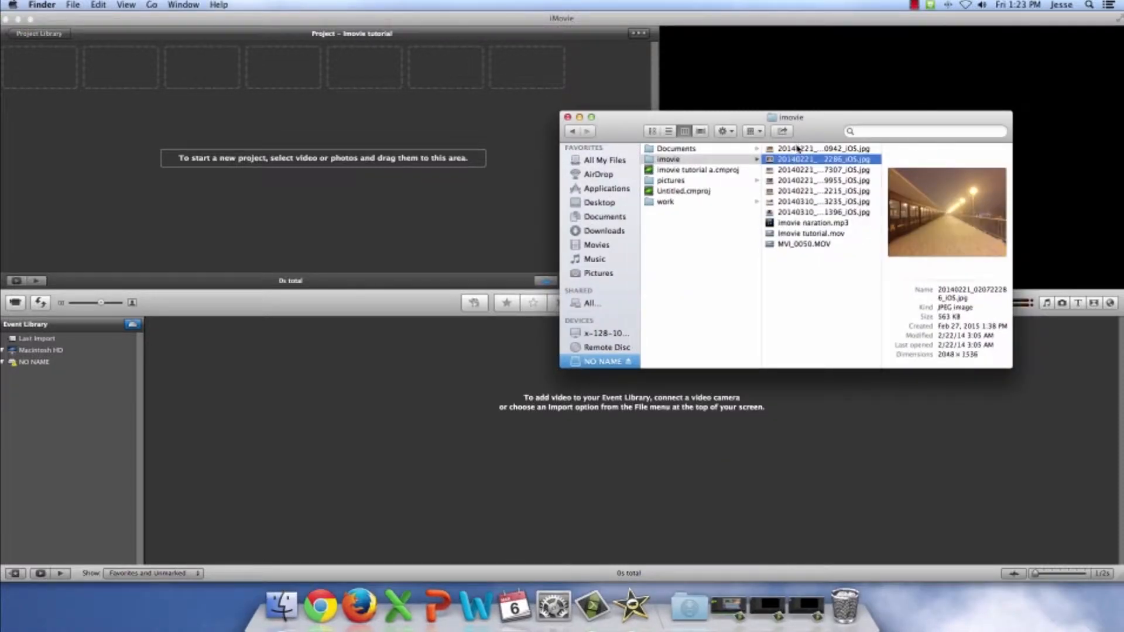
pyautogui.click(798, 149)
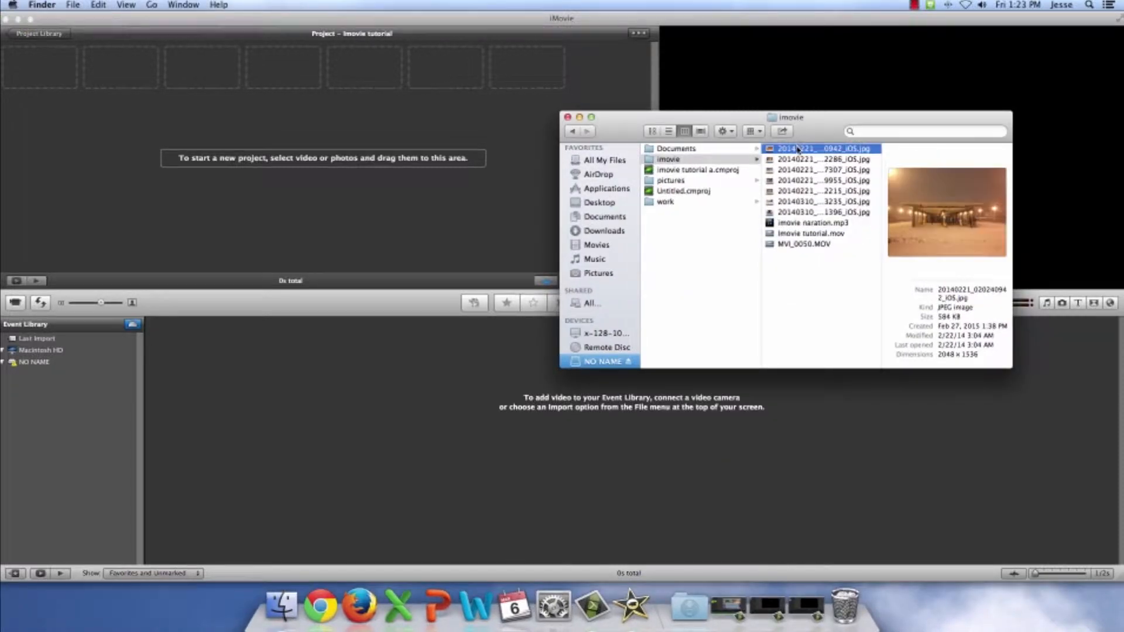
pyautogui.keyDown('shift'); pyautogui.click(824, 213); pyautogui.keyUp('shift')
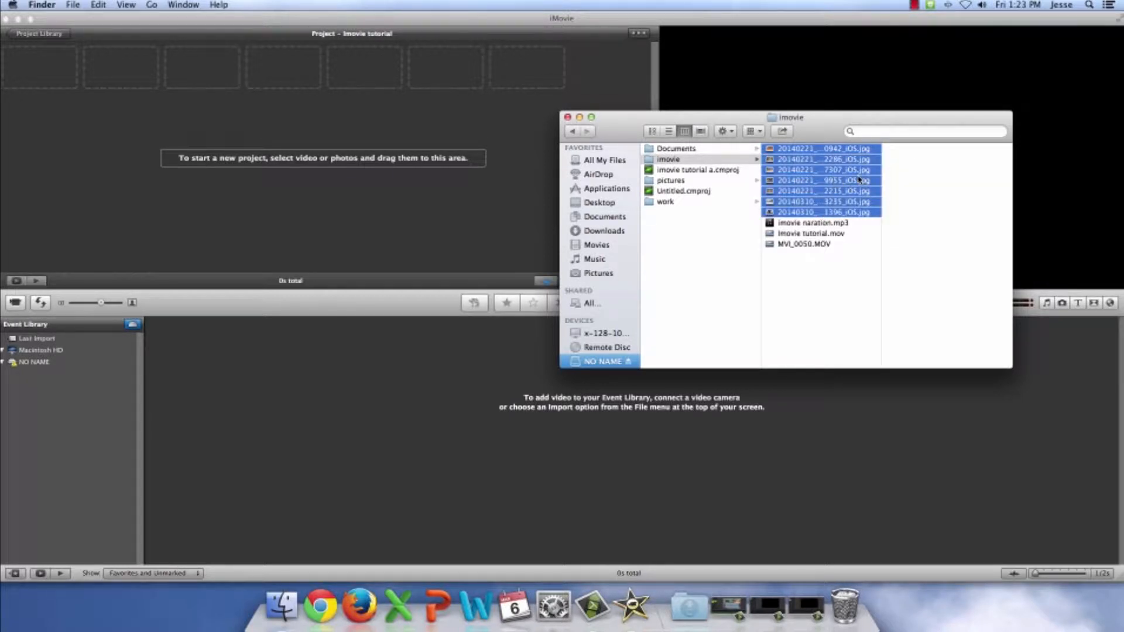
pyautogui.moveTo(856, 186); pyautogui.dragTo(279, 129)
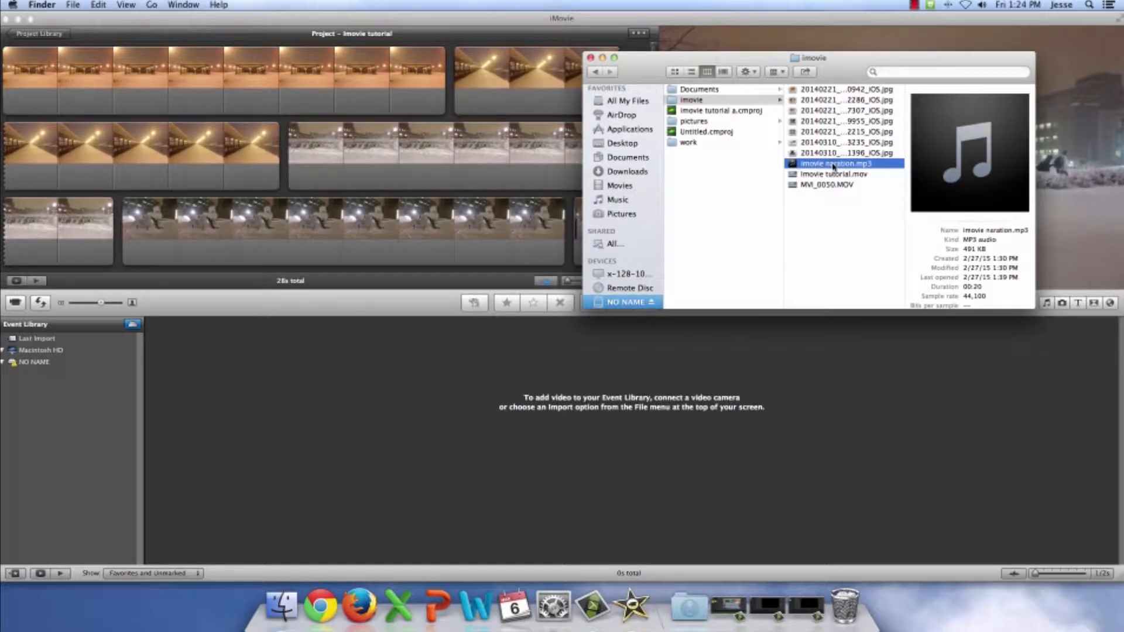
# Step: Add imovie naration.mp3 as an audio track at the start of the project and minimize the Finder window
pyautogui.moveTo(833, 166); pyautogui.dragTo(5, 123)
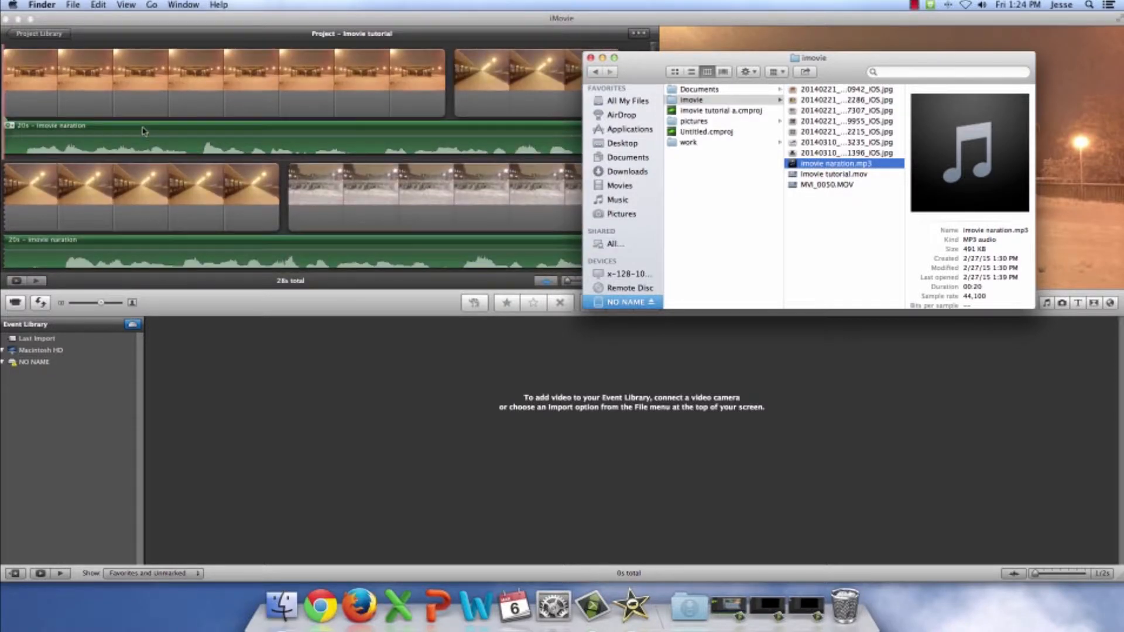
pyautogui.click(602, 58)
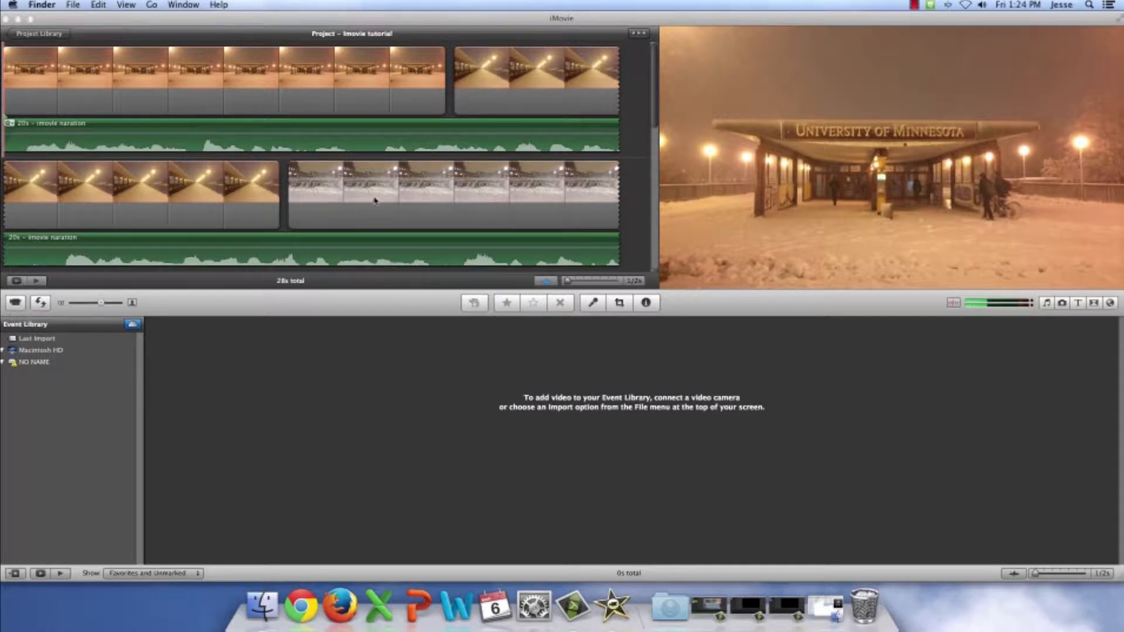
pyautogui.scroll(-5, 398, 200)
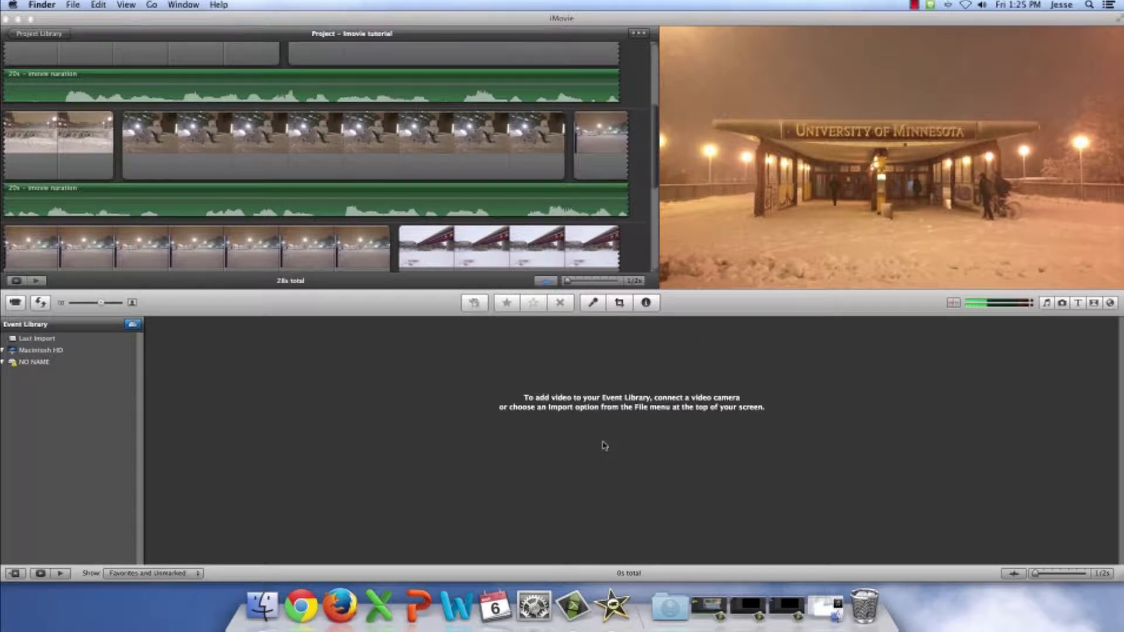
pyautogui.scroll(5, 453, 216)
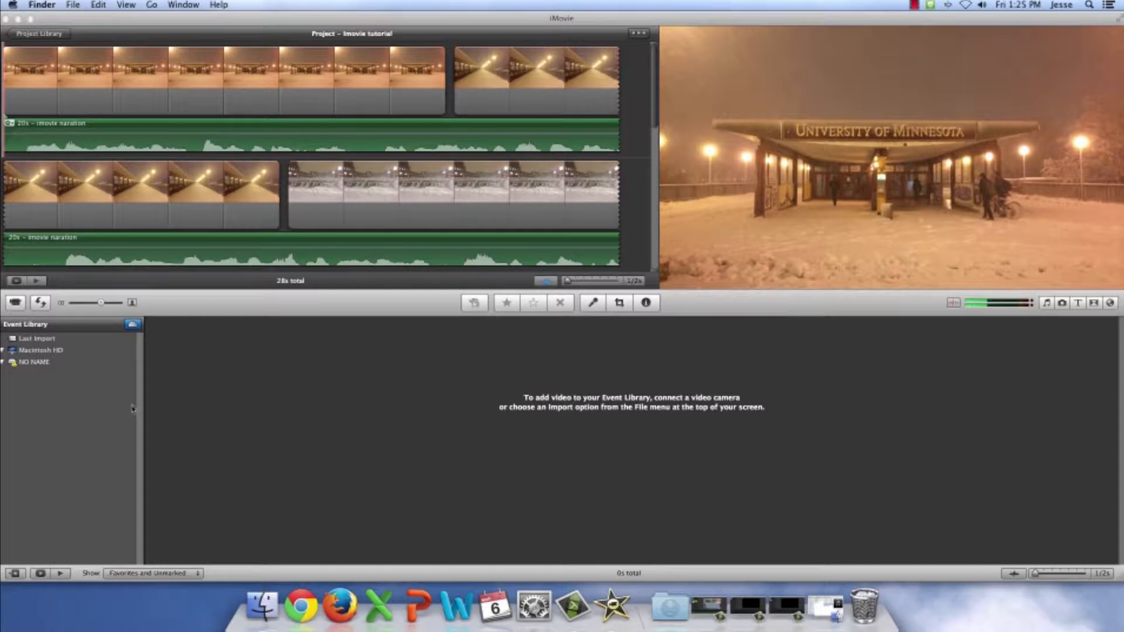
# Step: Import the movie MVI_0050.MOV into a new event, copying the file and optimizing it at Large - 960x540
pyautogui.click(73, 396)
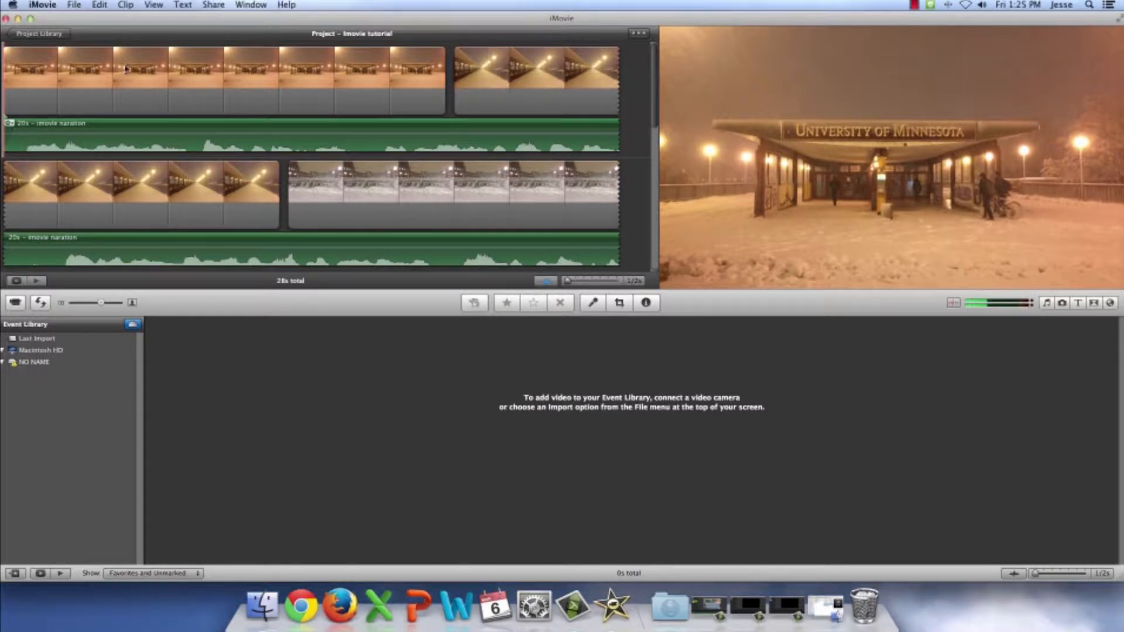
pyautogui.click(76, 6)
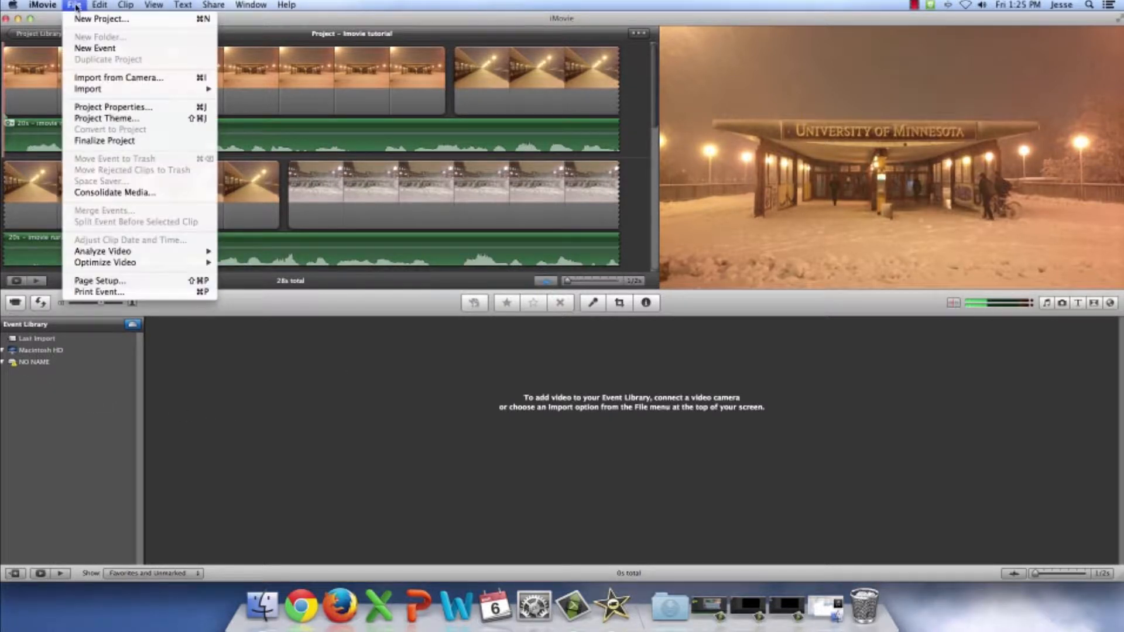
pyautogui.moveTo(151, 92)
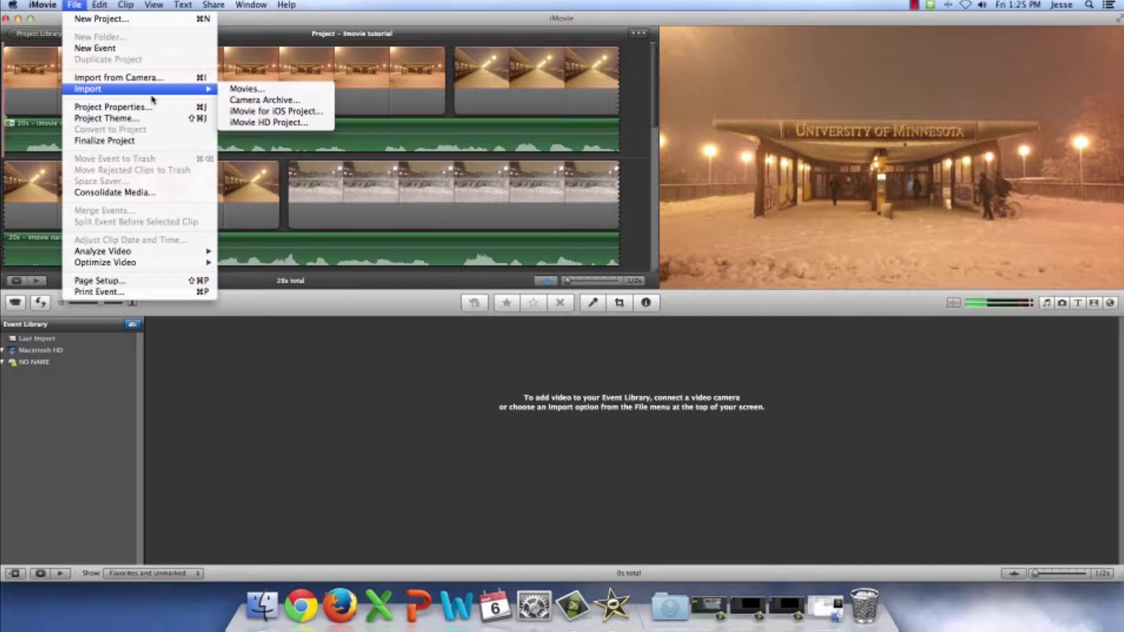
pyautogui.click(248, 90)
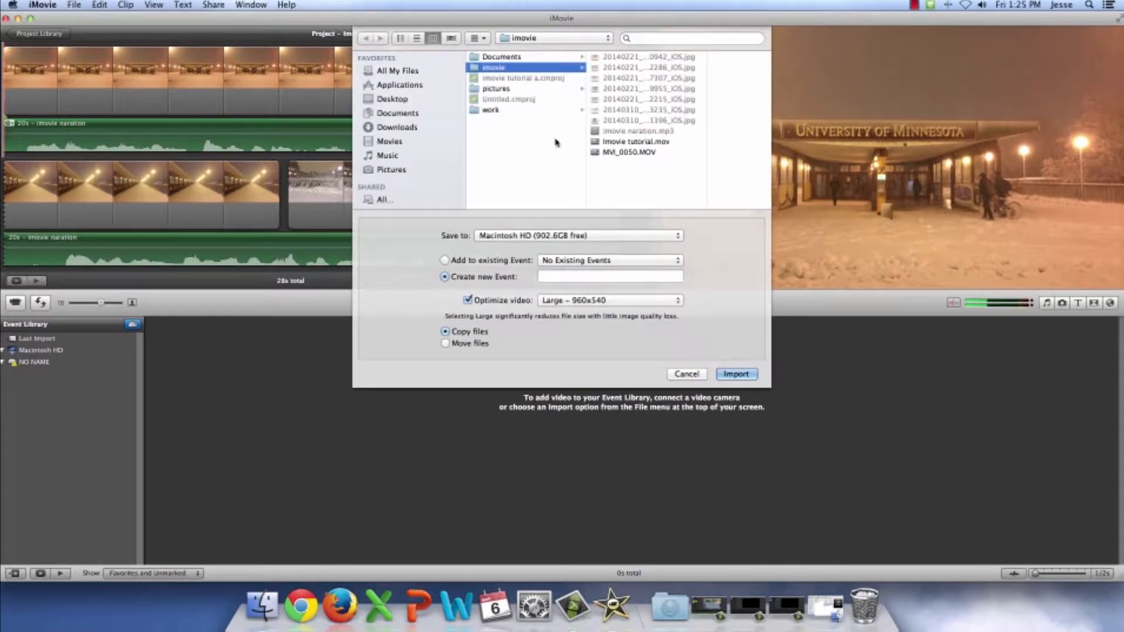
pyautogui.click(622, 154)
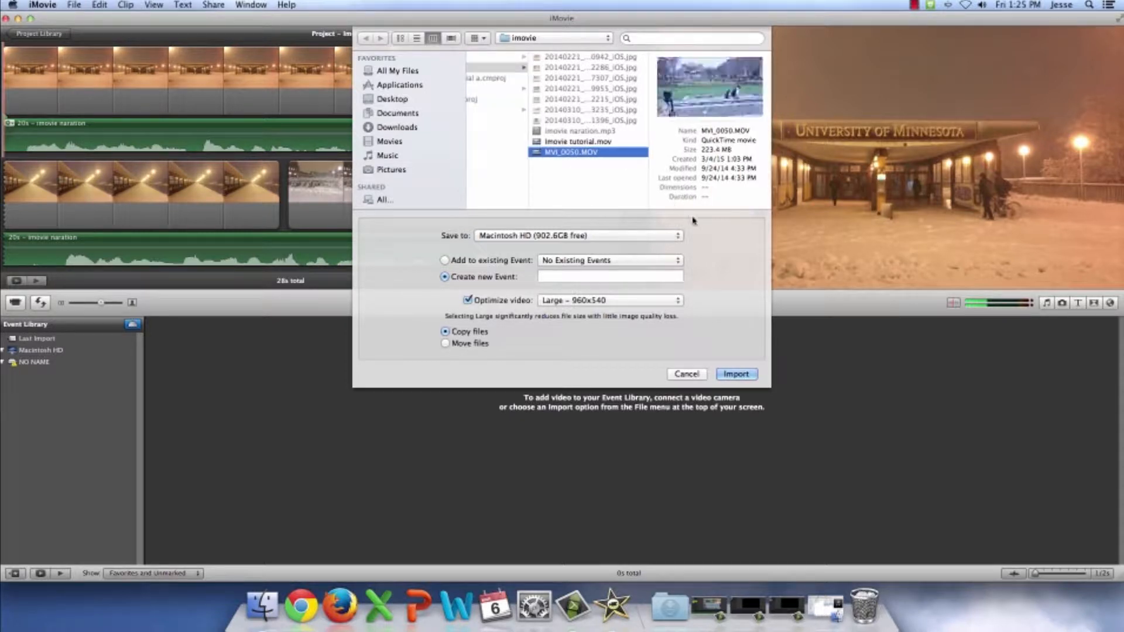
pyautogui.click(736, 374)
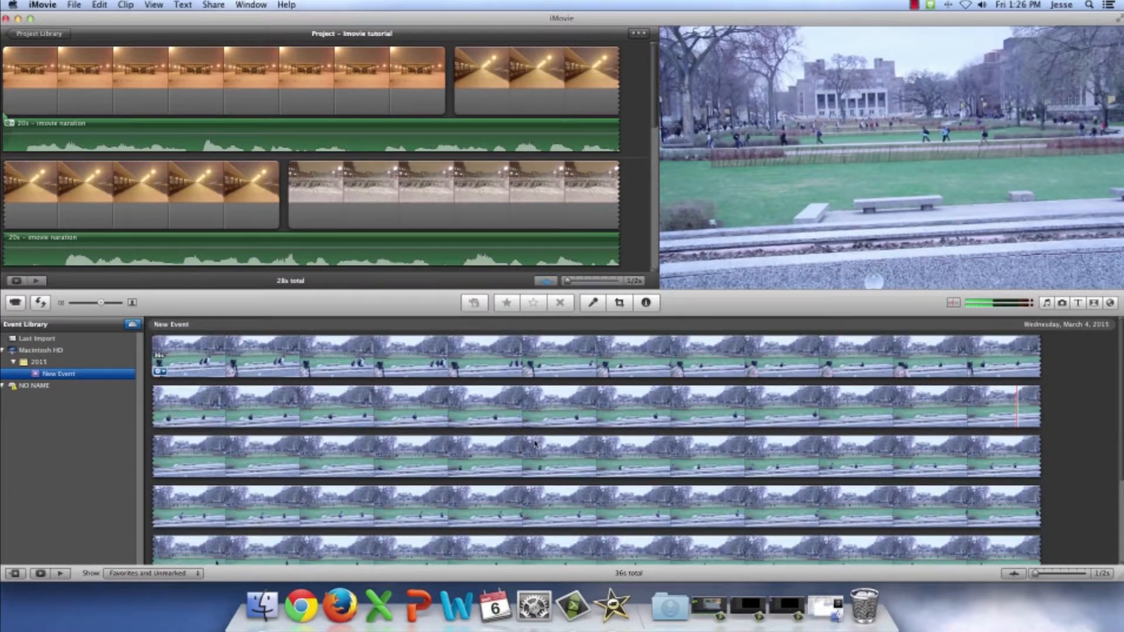
# Step: Select a 2.0 s section of the park footage and insert it twice between the first and second photos
pyautogui.scroll(-3, 273, 419)
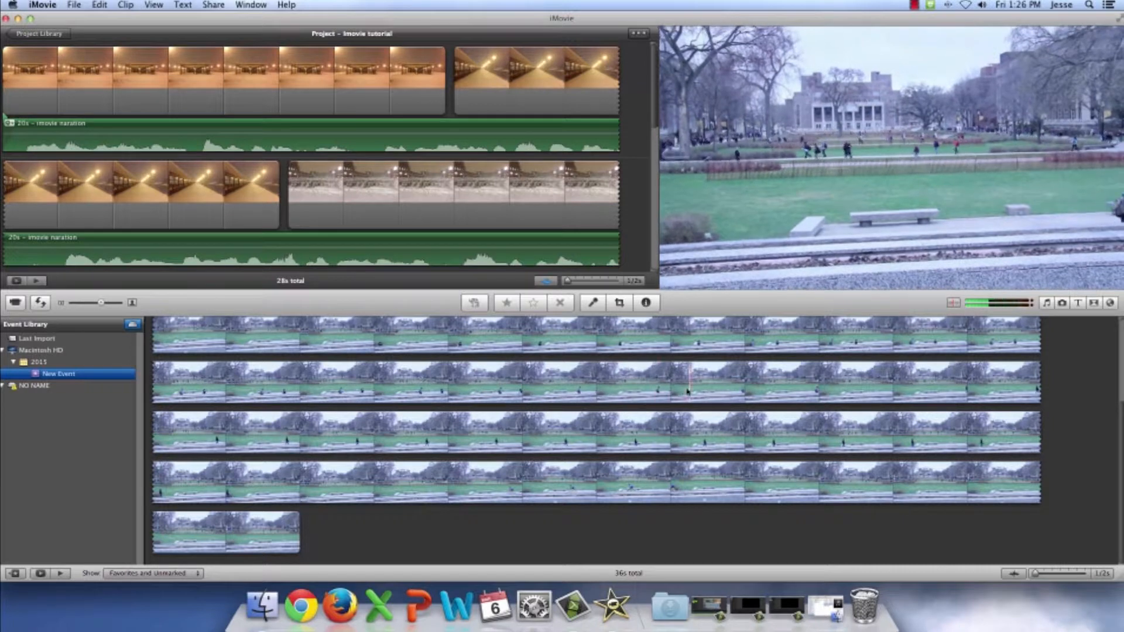
pyautogui.scroll(3, 585, 410)
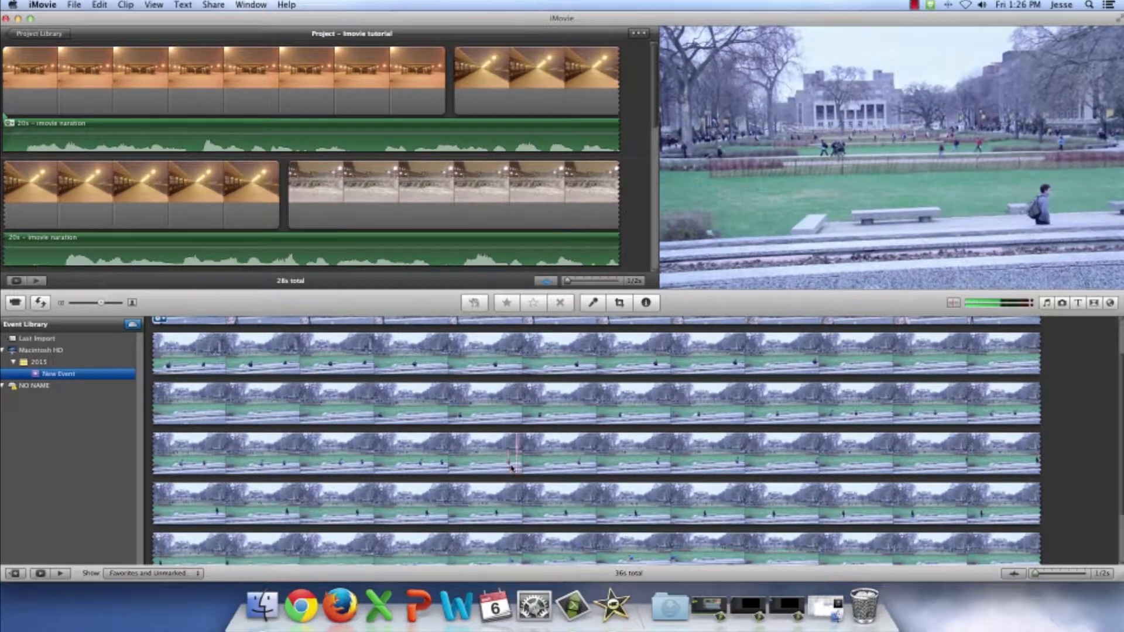
pyautogui.click(509, 469)
pyautogui.moveTo(509, 469); pyautogui.dragTo(821, 466)
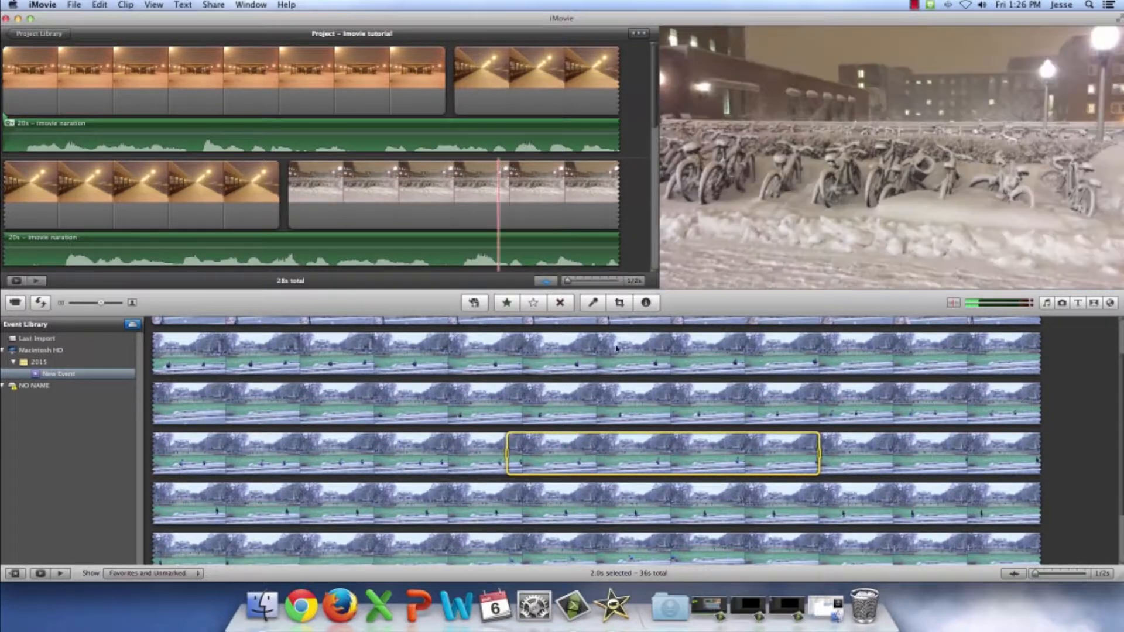
pyautogui.moveTo(624, 461); pyautogui.dragTo(452, 99)
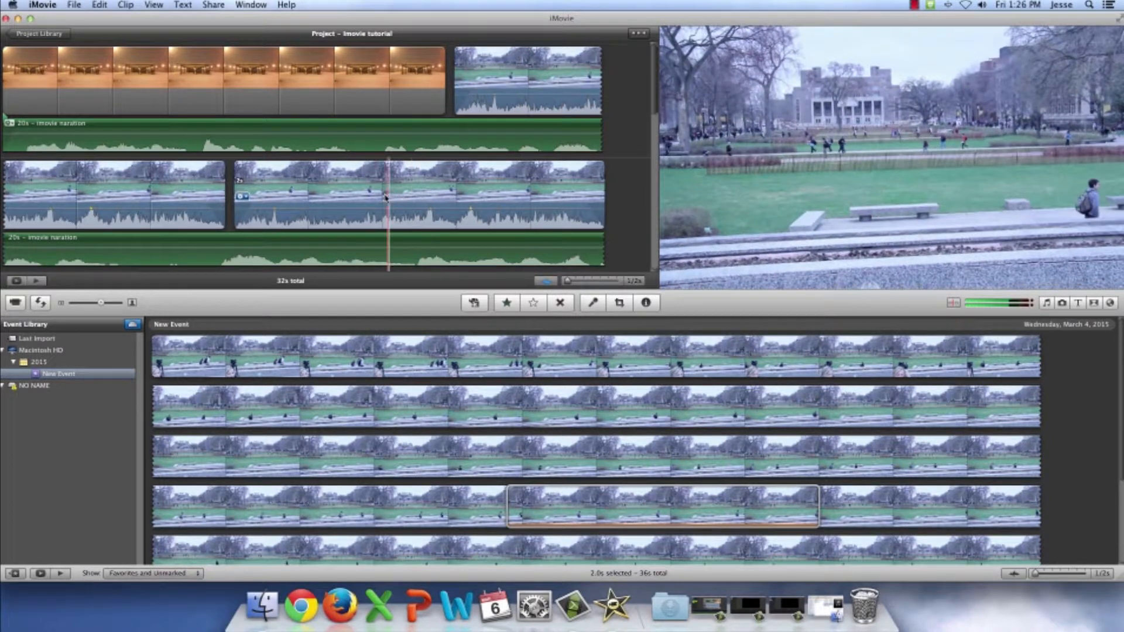
# Step: Reorder the last two photos so the view from under the bridge comes before the snowy red bridge photo
pyautogui.scroll(-3, 378, 199)
pyautogui.scroll(-2, 377, 199)
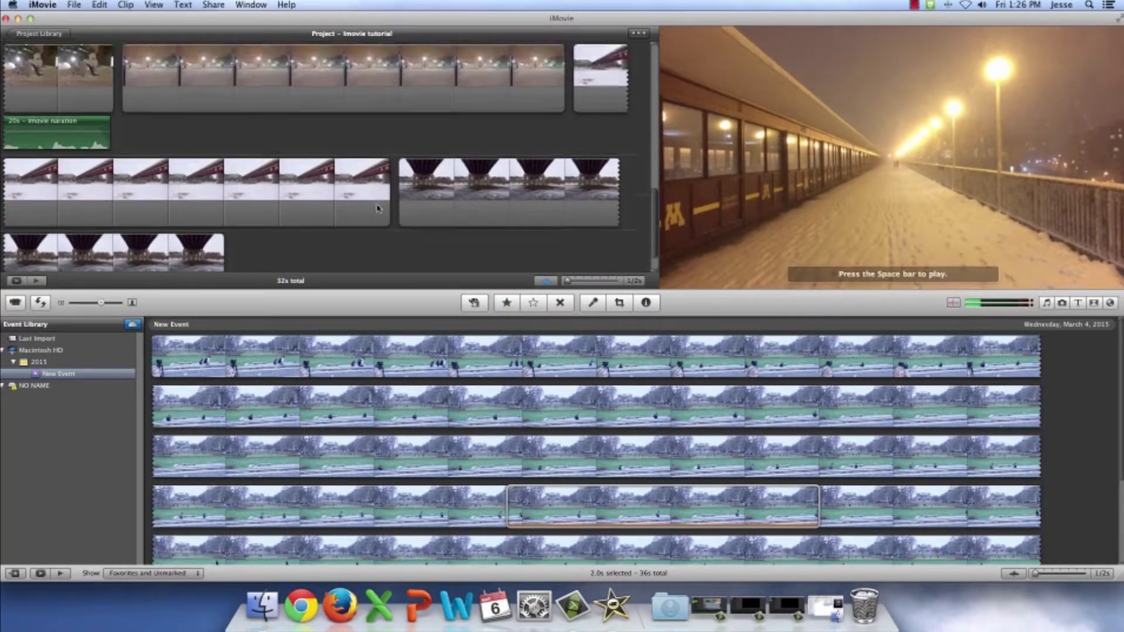
pyautogui.scroll(-6, 378, 206)
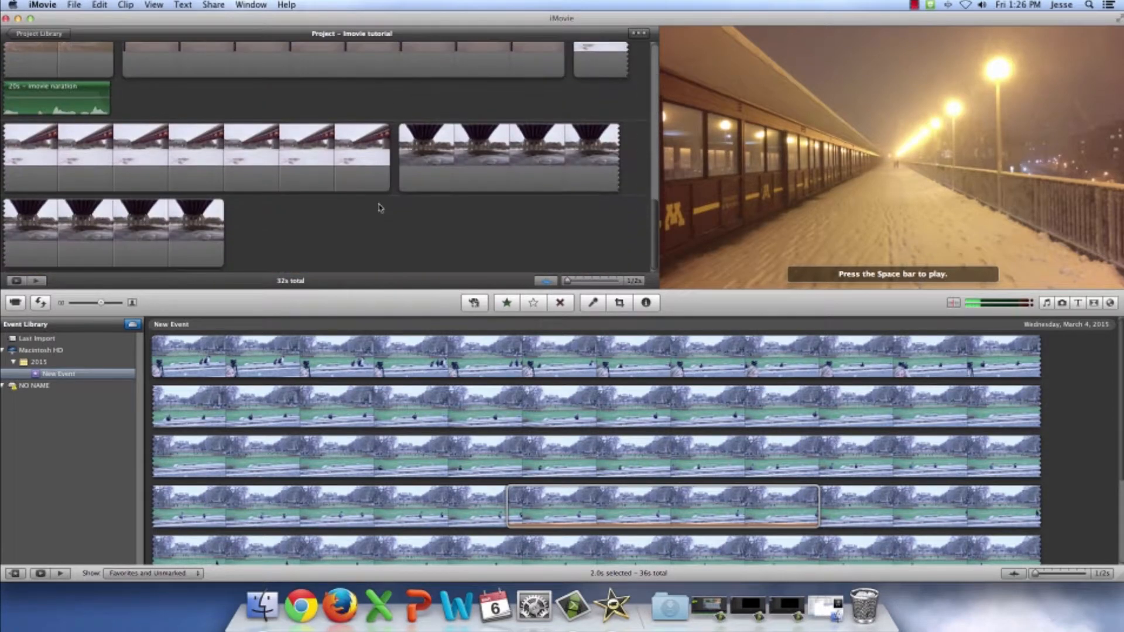
pyautogui.click(431, 152)
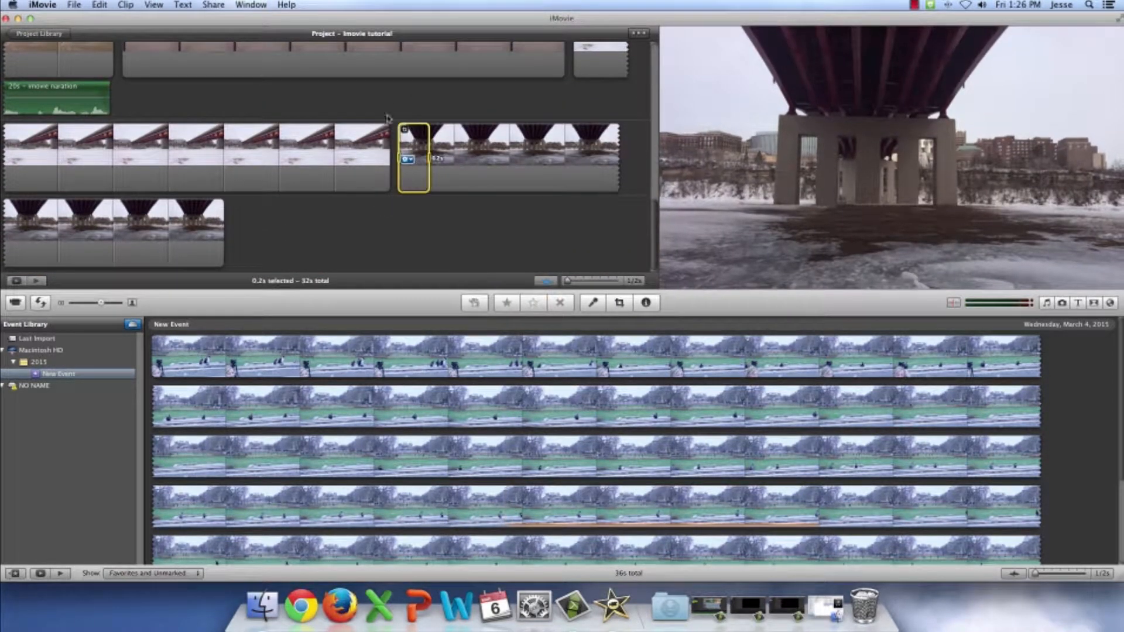
pyautogui.click(495, 148)
pyautogui.moveTo(488, 149); pyautogui.dragTo(554, 73)
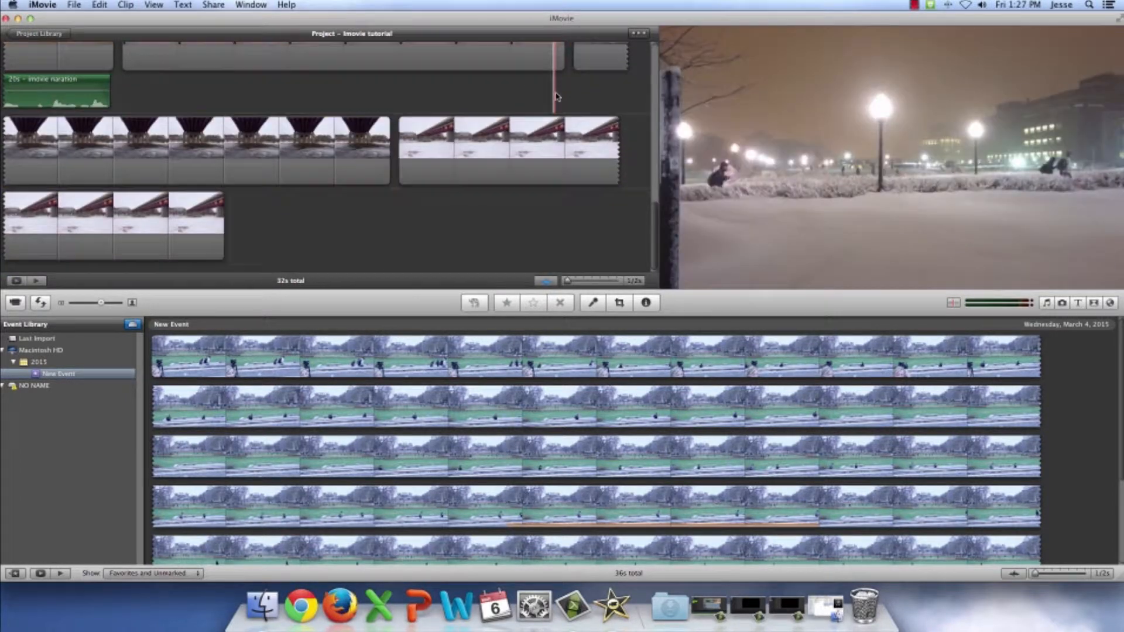
# Step: Silence the audio of the first park clip and play the project from the beginning to check it
pyautogui.scroll(6, 558, 97)
pyautogui.scroll(-10, 557, 97)
pyautogui.scroll(1, 558, 98)
pyautogui.scroll(7, 557, 98)
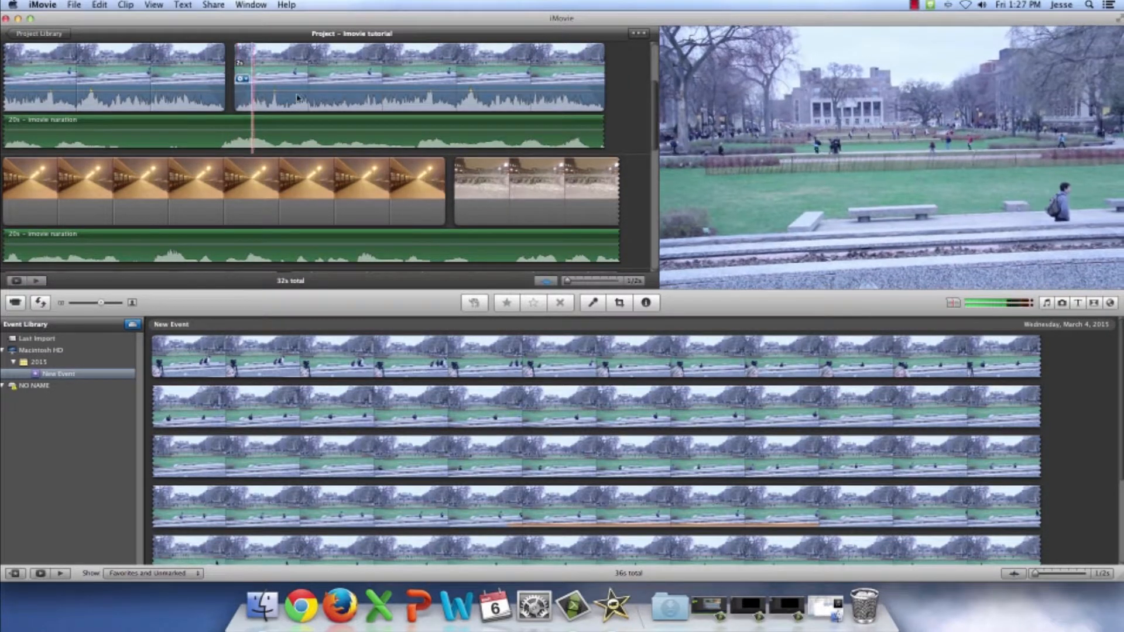
pyautogui.scroll(3, 310, 98)
pyautogui.scroll(-1, 312, 99)
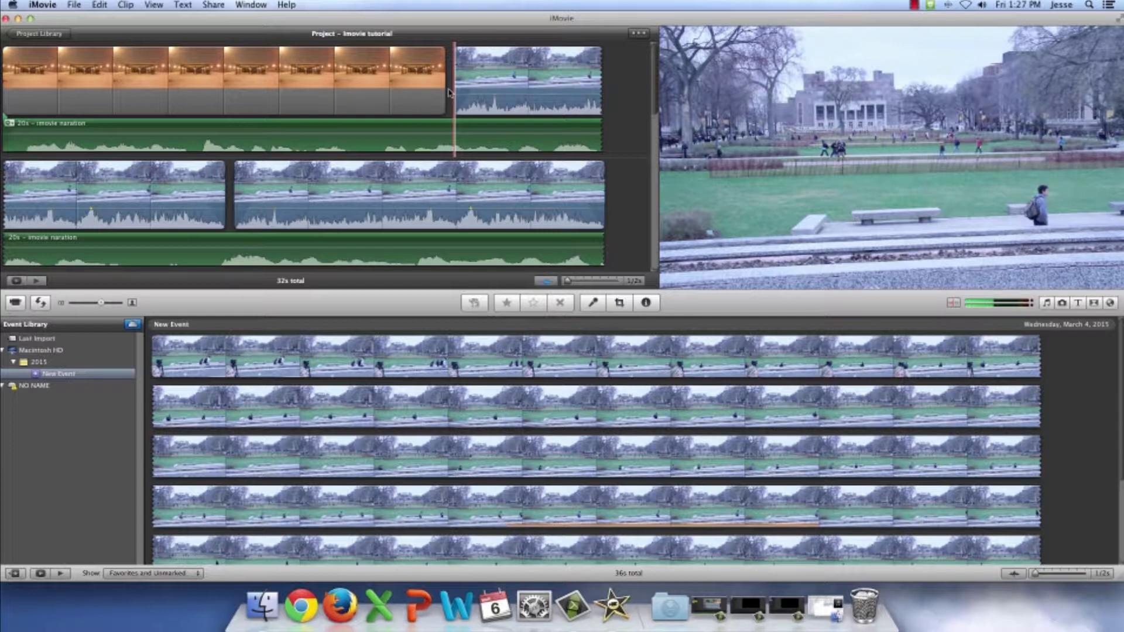
pyautogui.press('space')
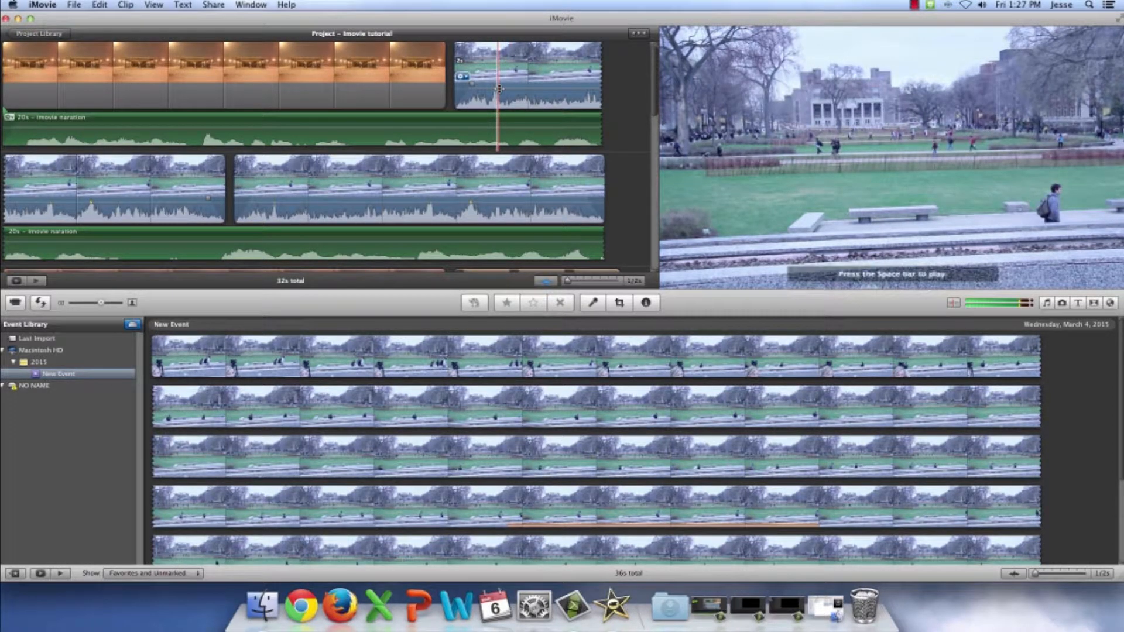
pyautogui.moveTo(500, 90); pyautogui.dragTo(498, 108)
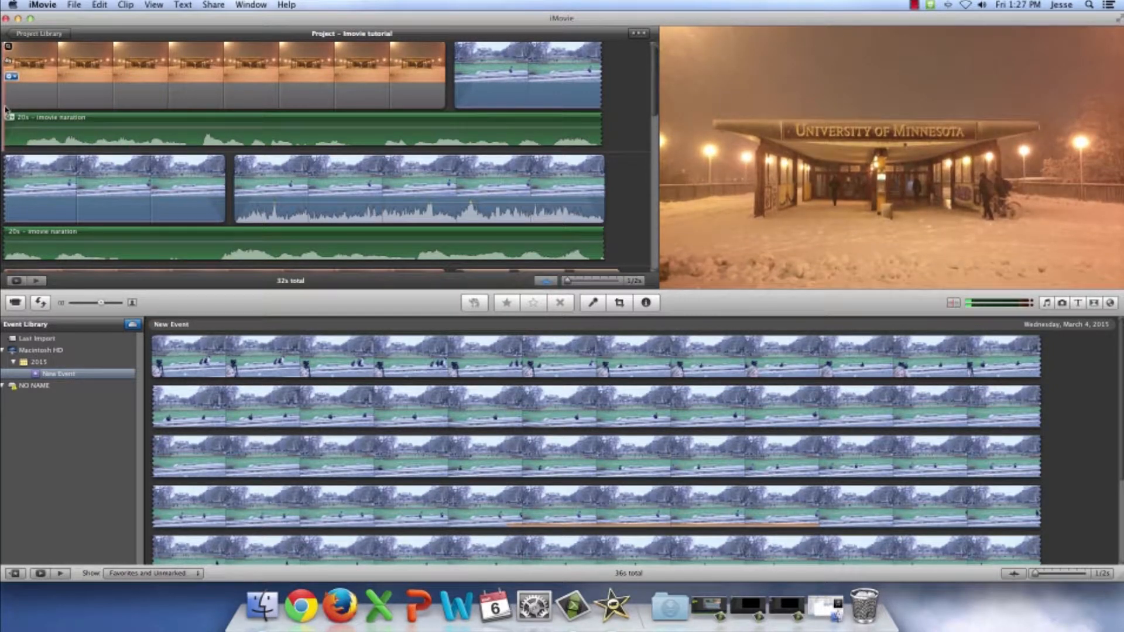
pyautogui.press('space')
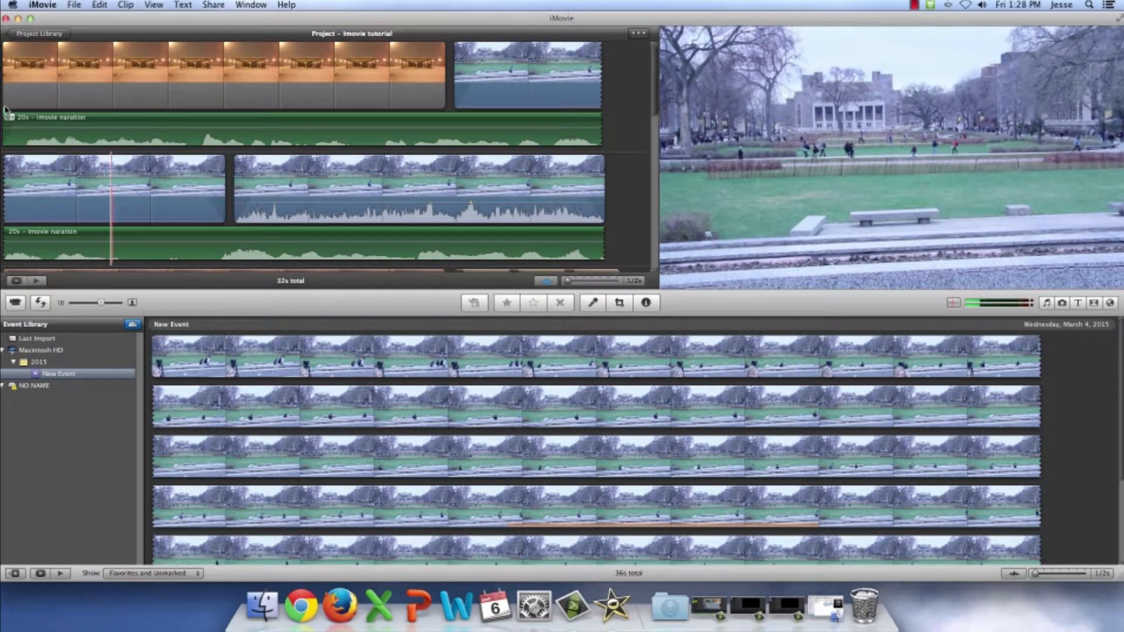
pyautogui.press('space')
# Step: Delete the second, duplicate park clip from the project
pyautogui.scroll(-5, 266, 203)
pyautogui.scroll(4, 267, 202)
pyautogui.click(287, 170)
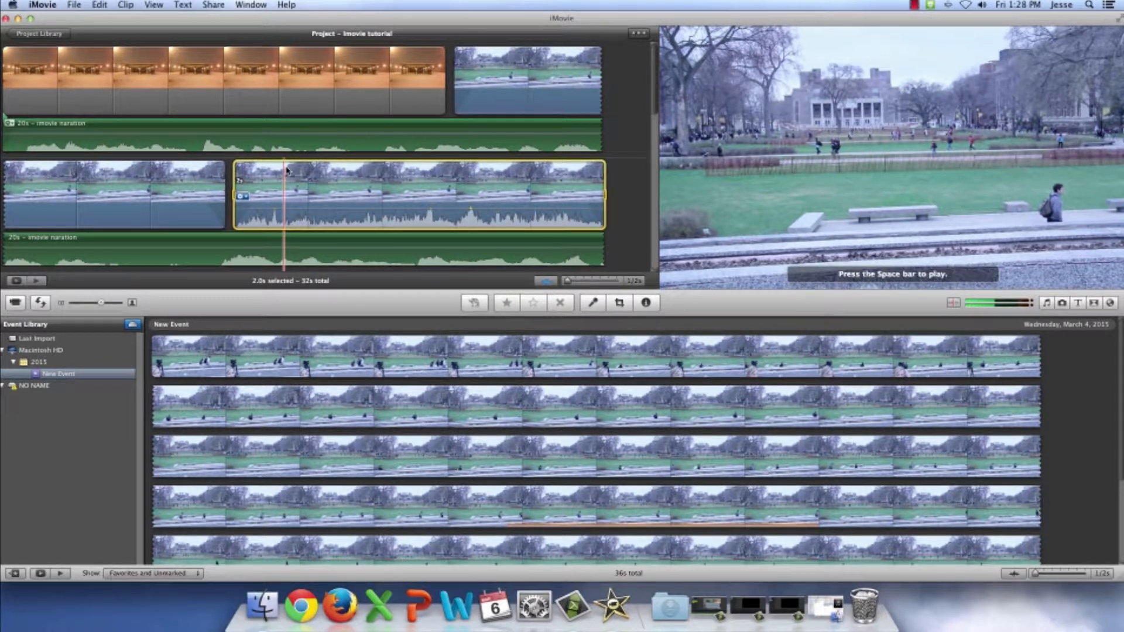
pyautogui.press('Delete')
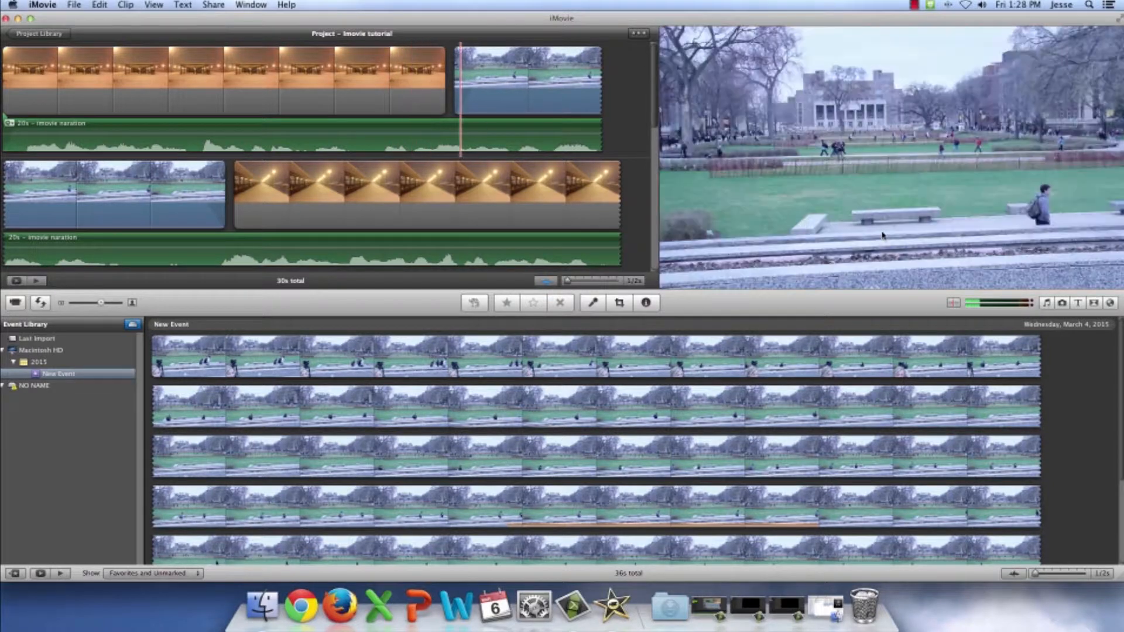
# Step: Add a Cross Dissolve transition before the park clip and another between it and the following photo
pyautogui.click(1094, 303)
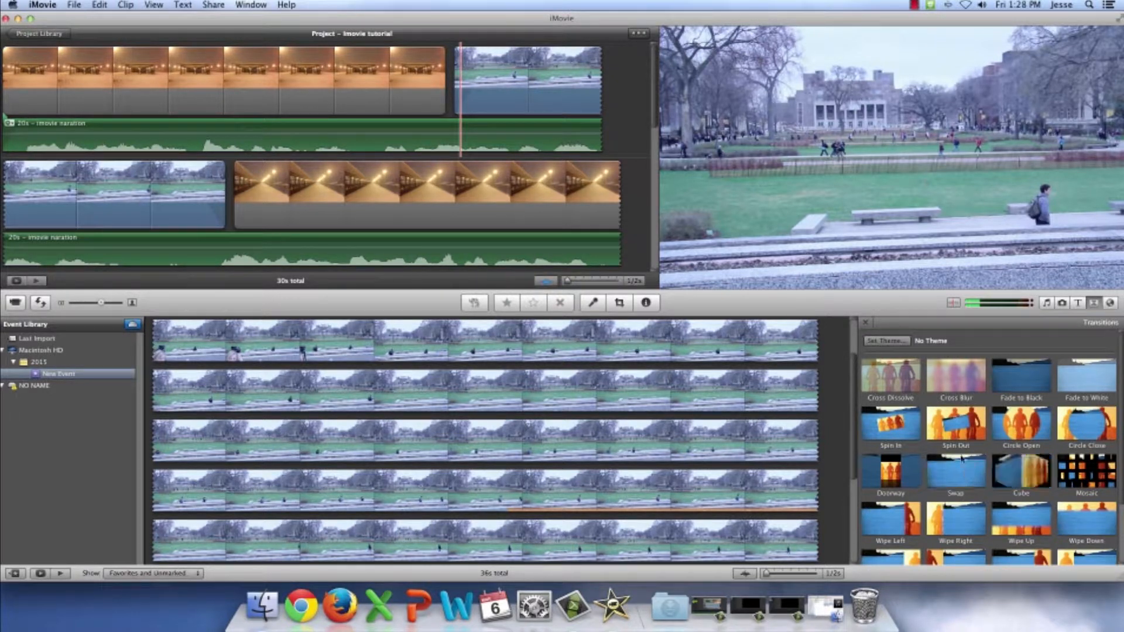
pyautogui.moveTo(896, 384)
pyautogui.mouseDown()
pyautogui.moveTo(826, 372)
pyautogui.moveTo(550, 190)
pyautogui.moveTo(441, 81)
pyautogui.mouseUp()
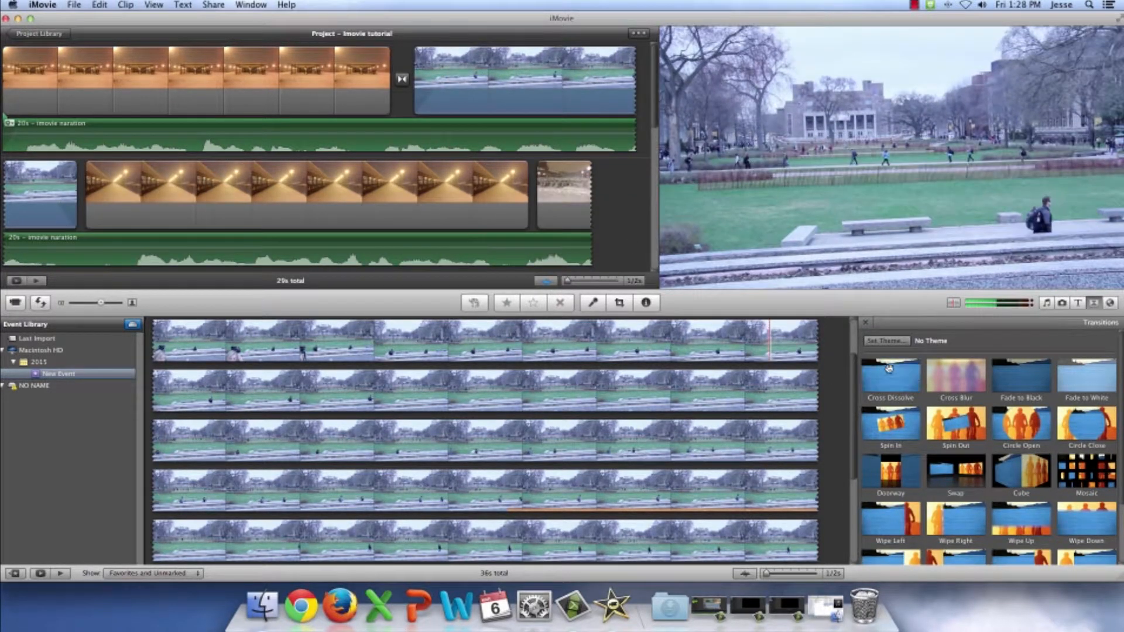
pyautogui.moveTo(613, 327); pyautogui.dragTo(92, 191)
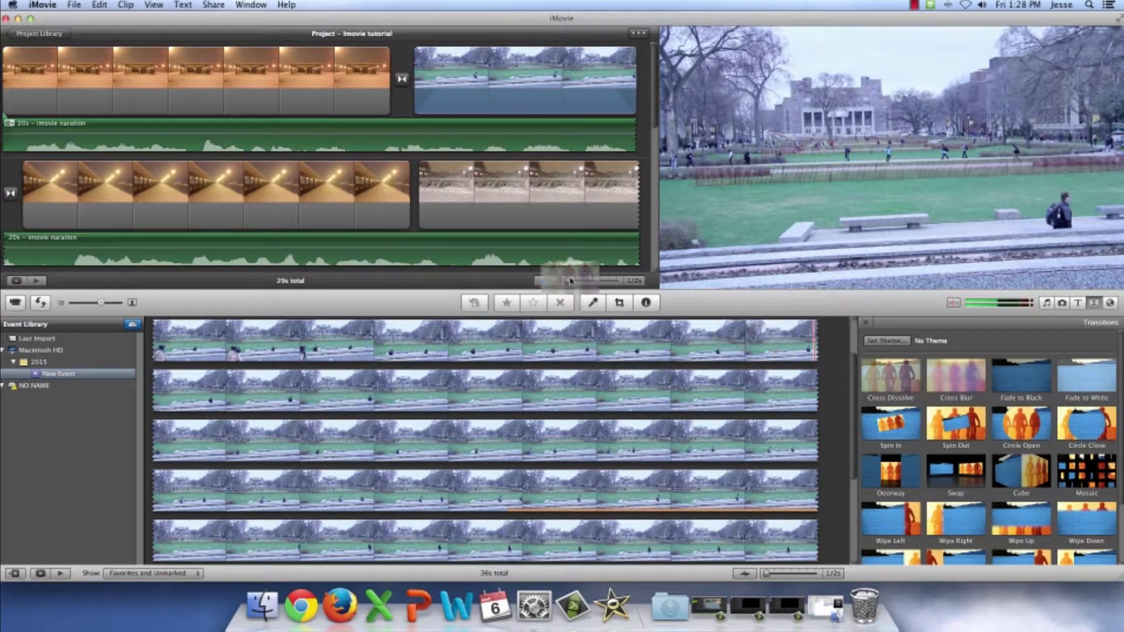
# Step: Add Cross Dissolve transitions between the walkway and snowy bicycles photos, the bicycles and snow sculpture, and the sculpture and lamplit field
pyautogui.moveTo(428, 191); pyautogui.dragTo(428, 191)
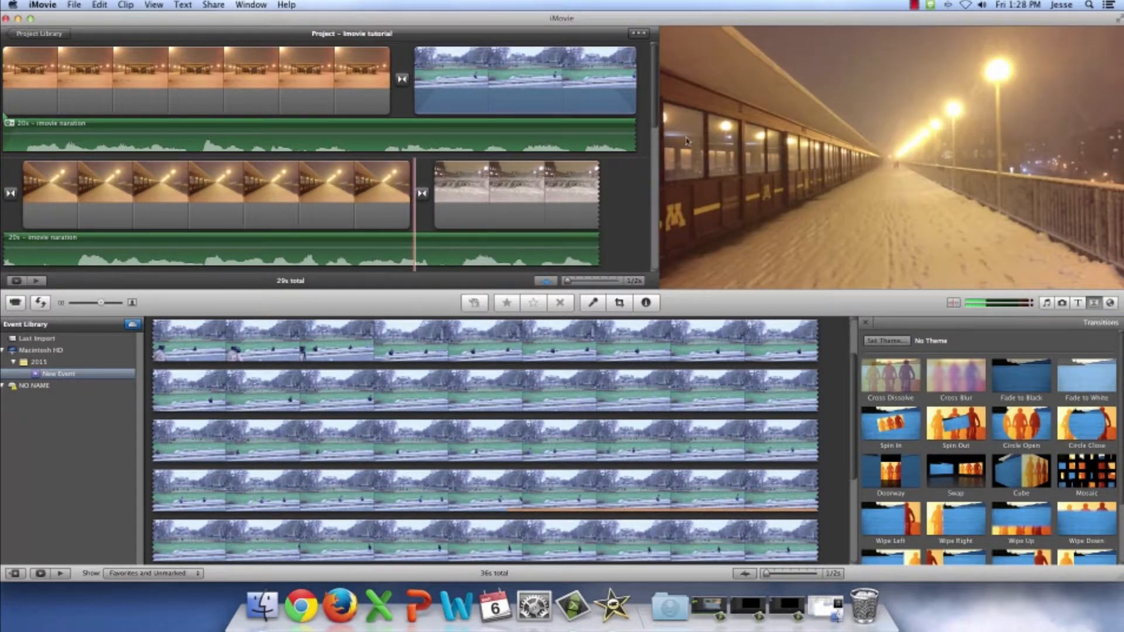
pyautogui.scroll(-3, 651, 146)
pyautogui.scroll(-3, 651, 146)
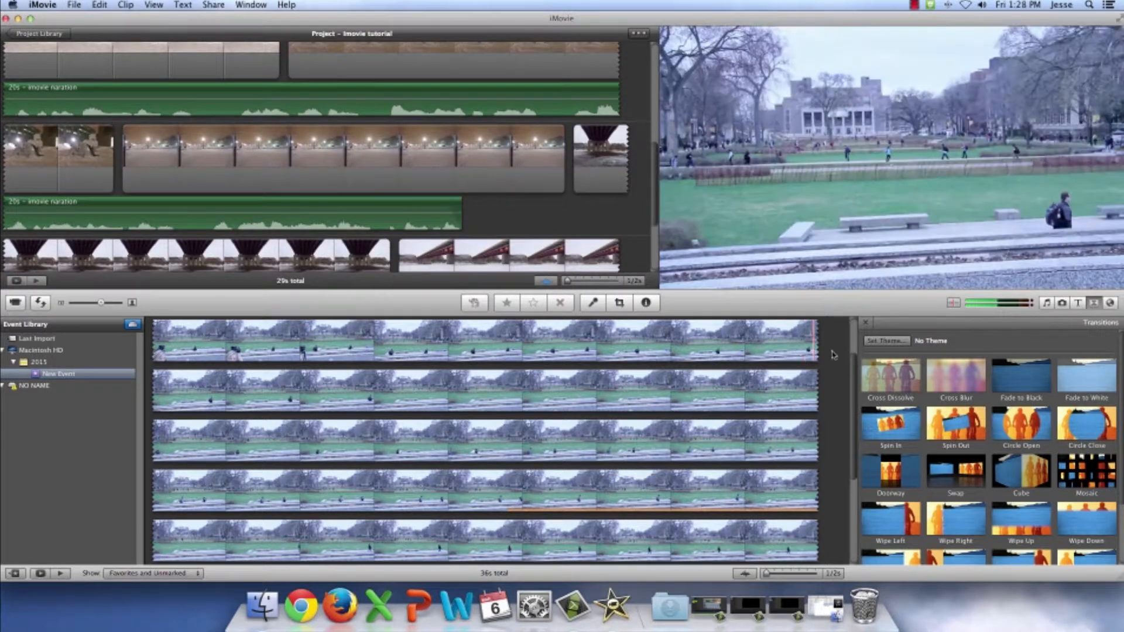
pyautogui.moveTo(918, 394); pyautogui.dragTo(287, 58)
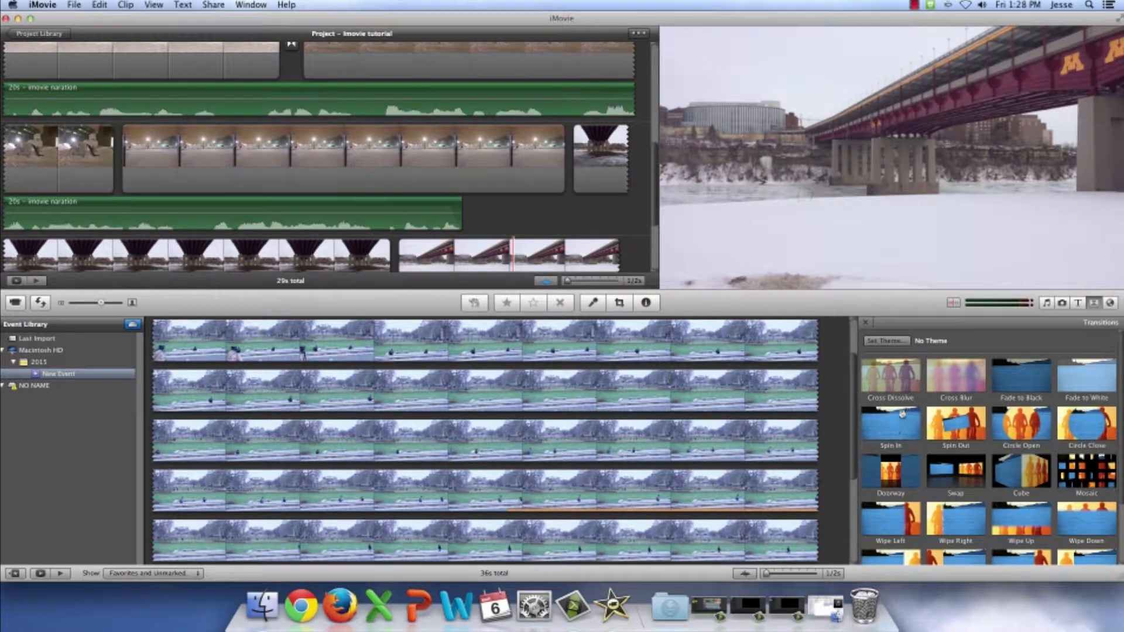
pyautogui.moveTo(902, 413); pyautogui.dragTo(125, 157)
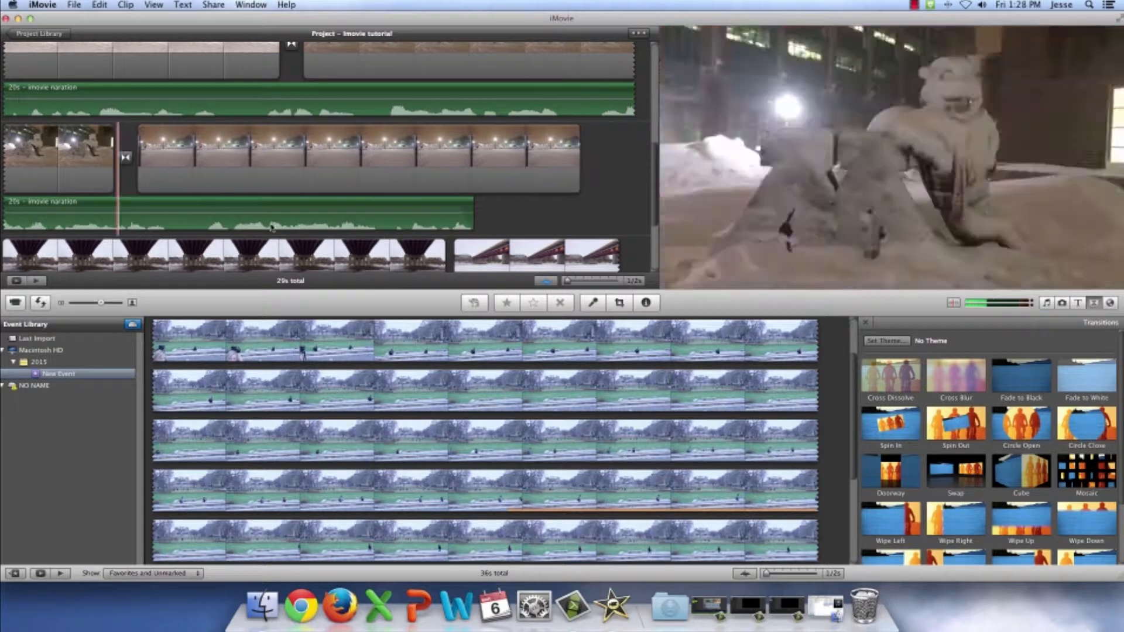
# Step: Add Cross Dissolve transitions before and after the photo taken under the bridge, and play the project from its start to check it
pyautogui.moveTo(931, 382); pyautogui.dragTo(605, 191)
pyautogui.scroll(-5, 645, 215)
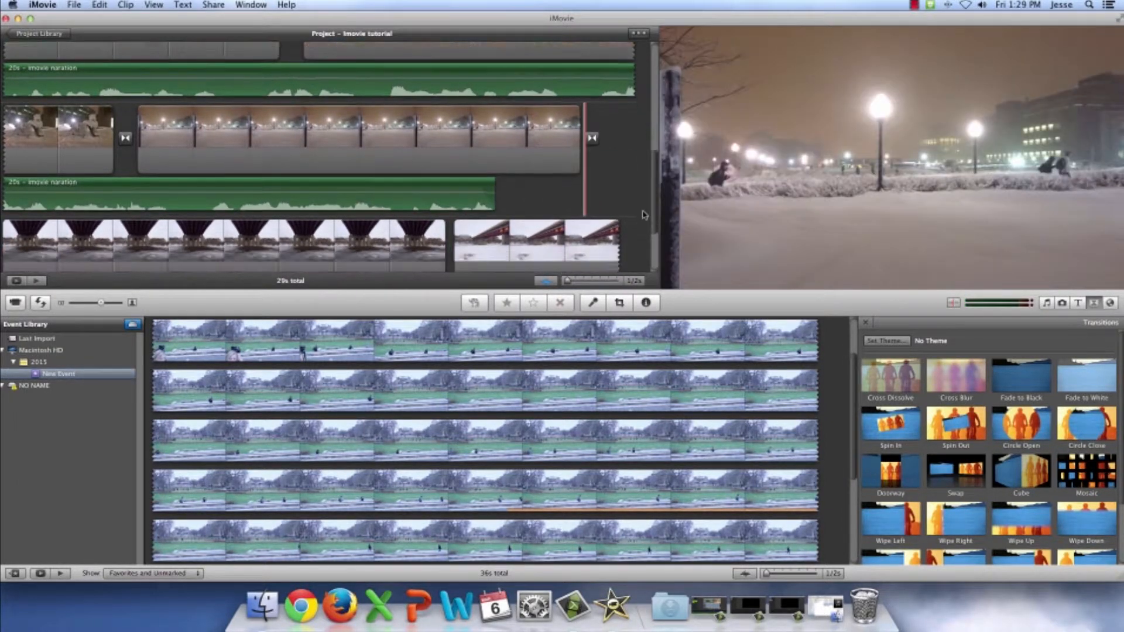
pyautogui.moveTo(891, 375); pyautogui.dragTo(441, 159)
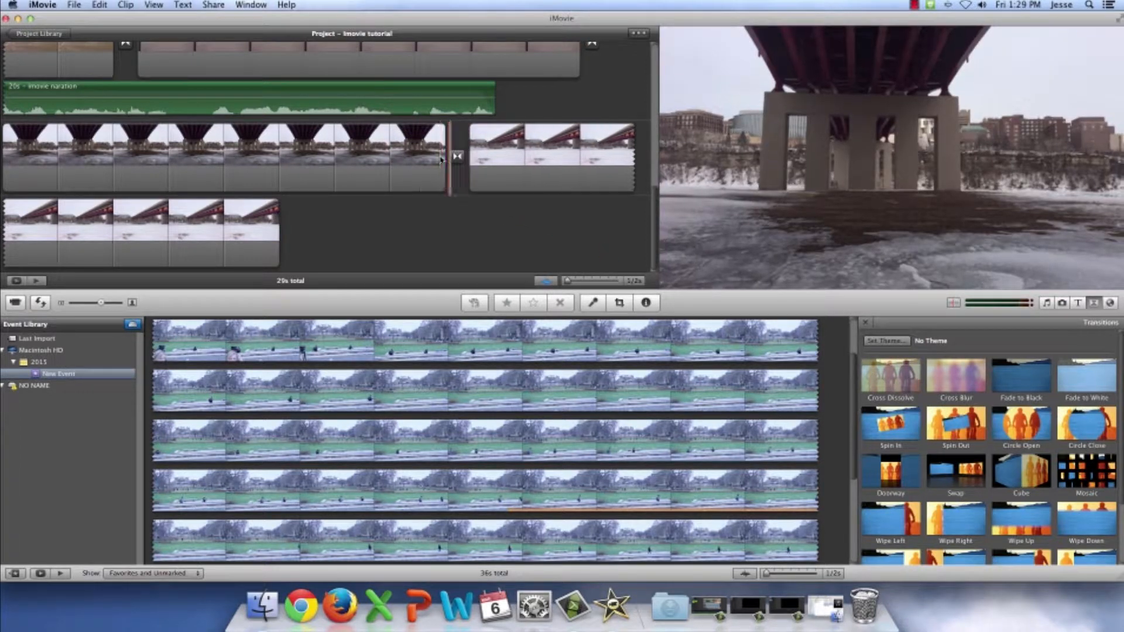
pyautogui.scroll(10, 410, 147)
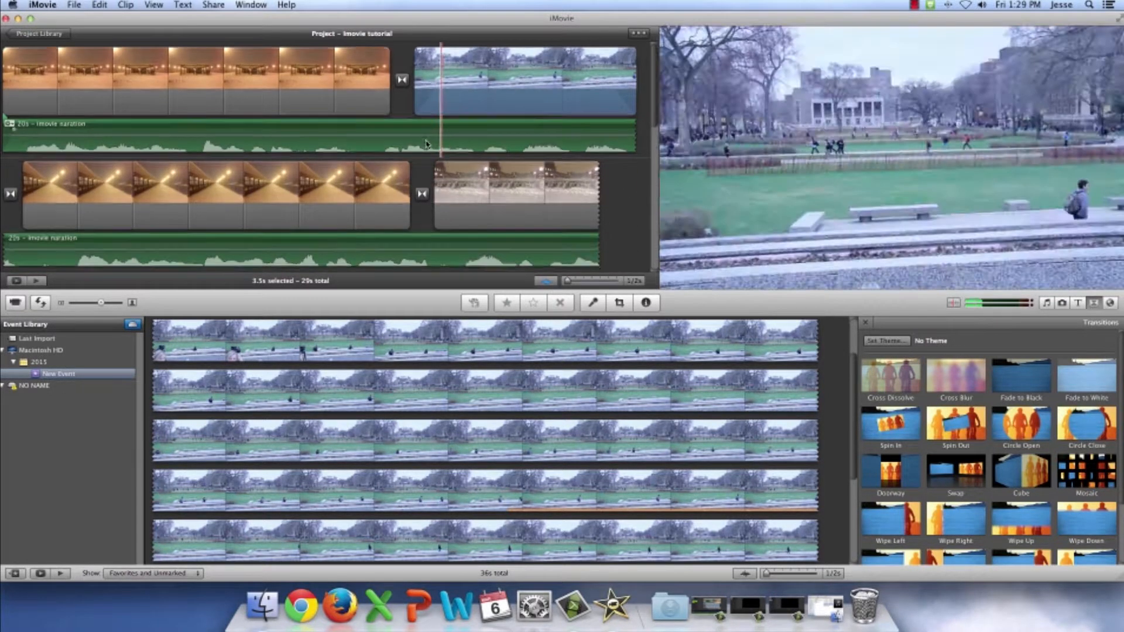
pyautogui.press('space')
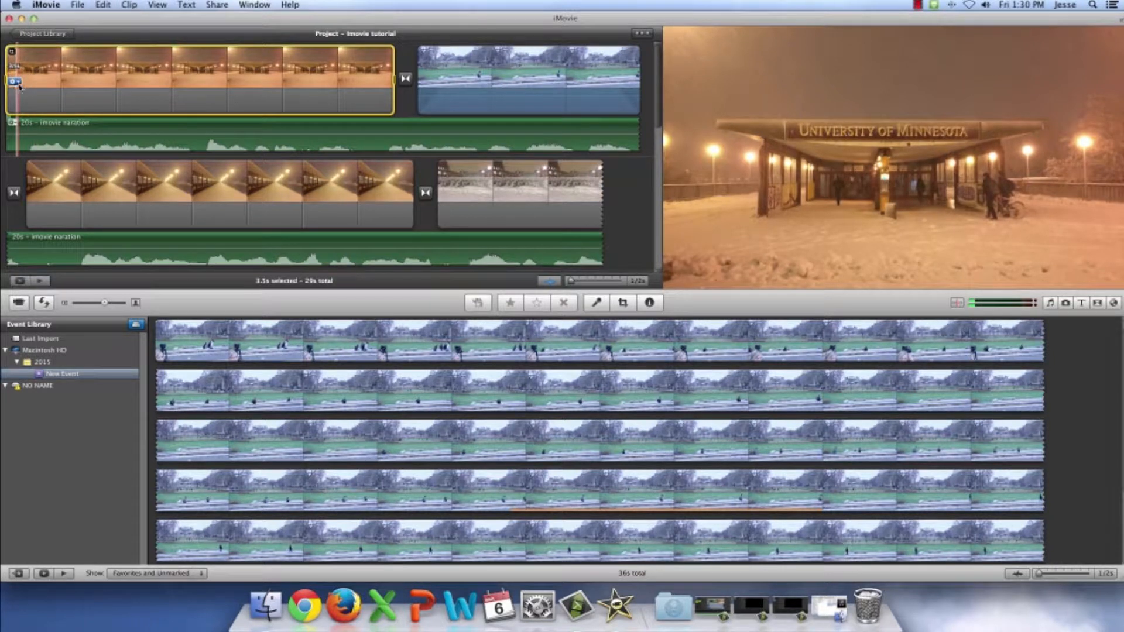
# Step: Inspect the first cuts in the Precision Editor and shorten the opening University of Minnesota station photo there
pyautogui.click(17, 82)
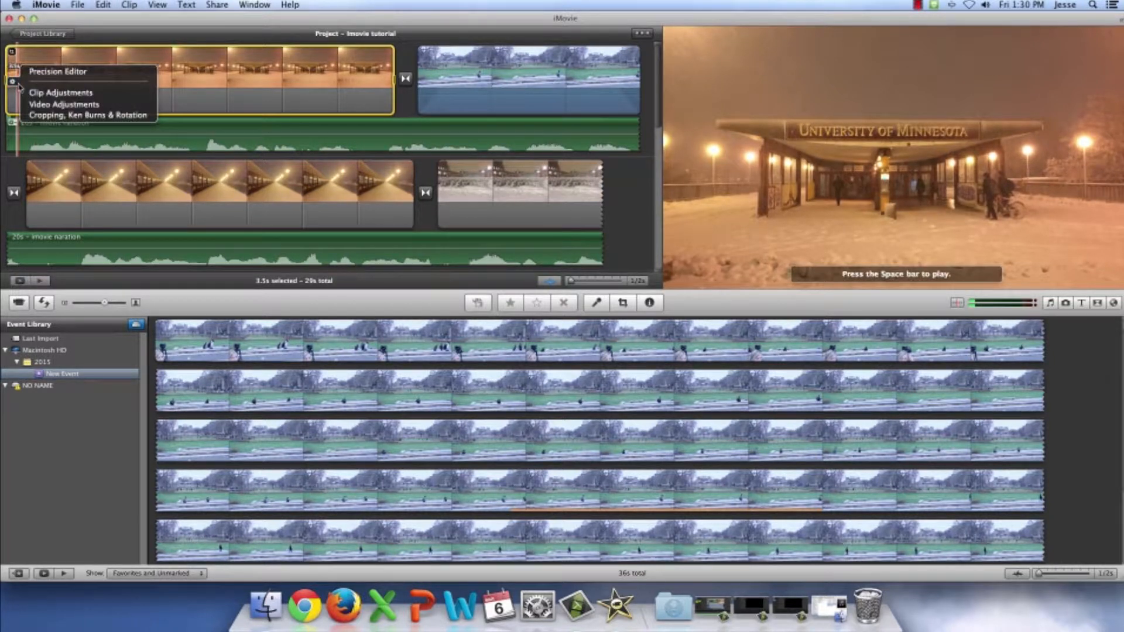
pyautogui.click(52, 72)
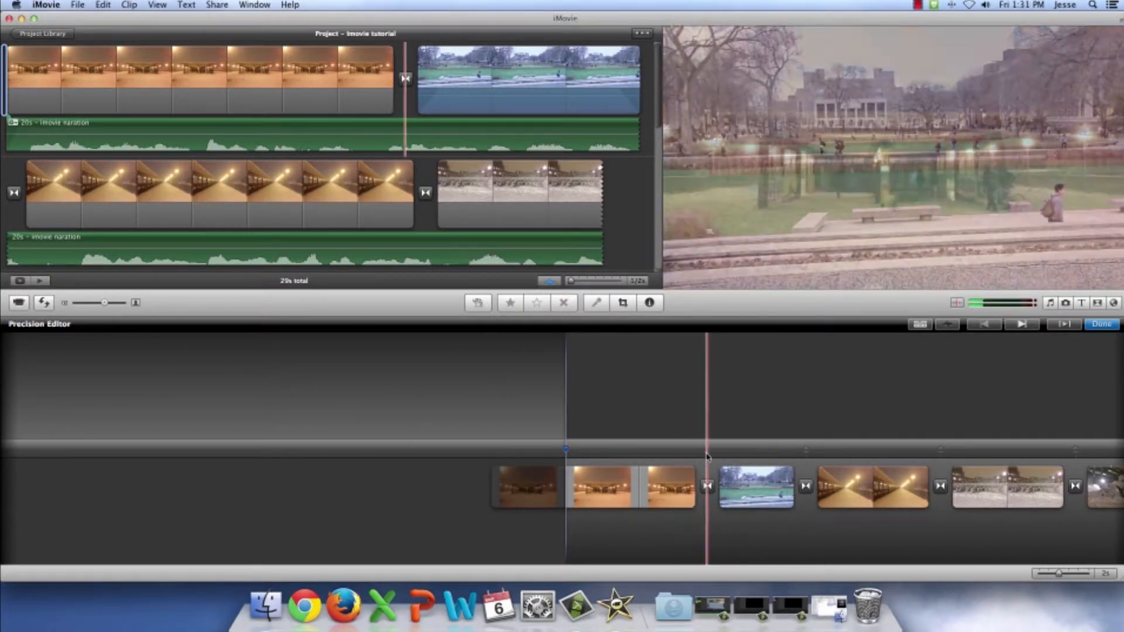
pyautogui.click(708, 486)
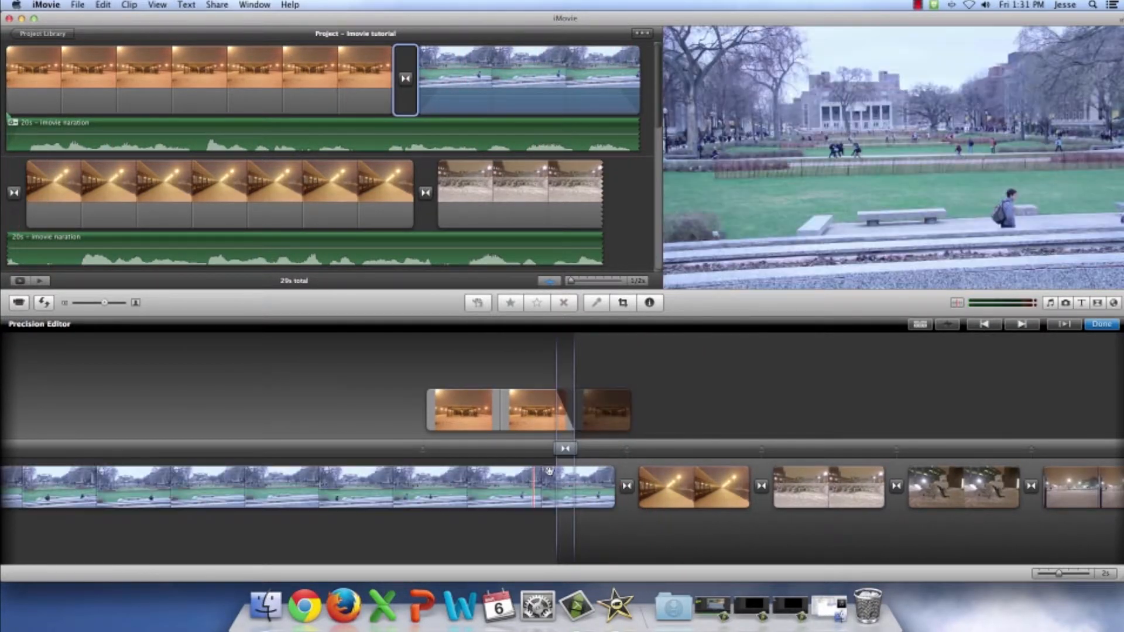
pyautogui.click(629, 452)
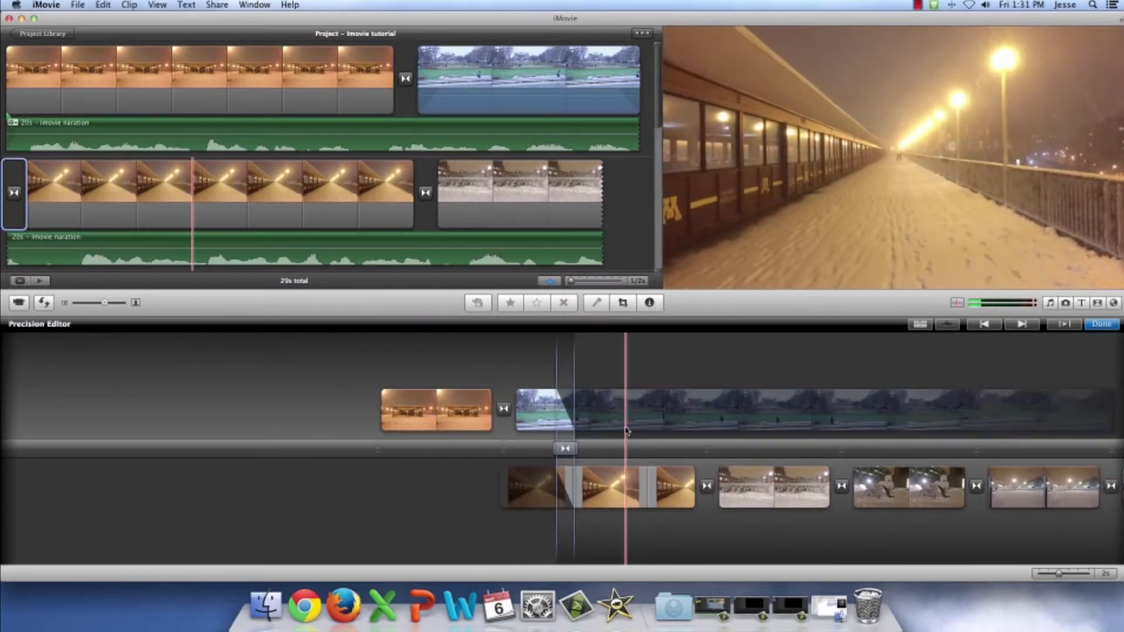
pyautogui.click(379, 455)
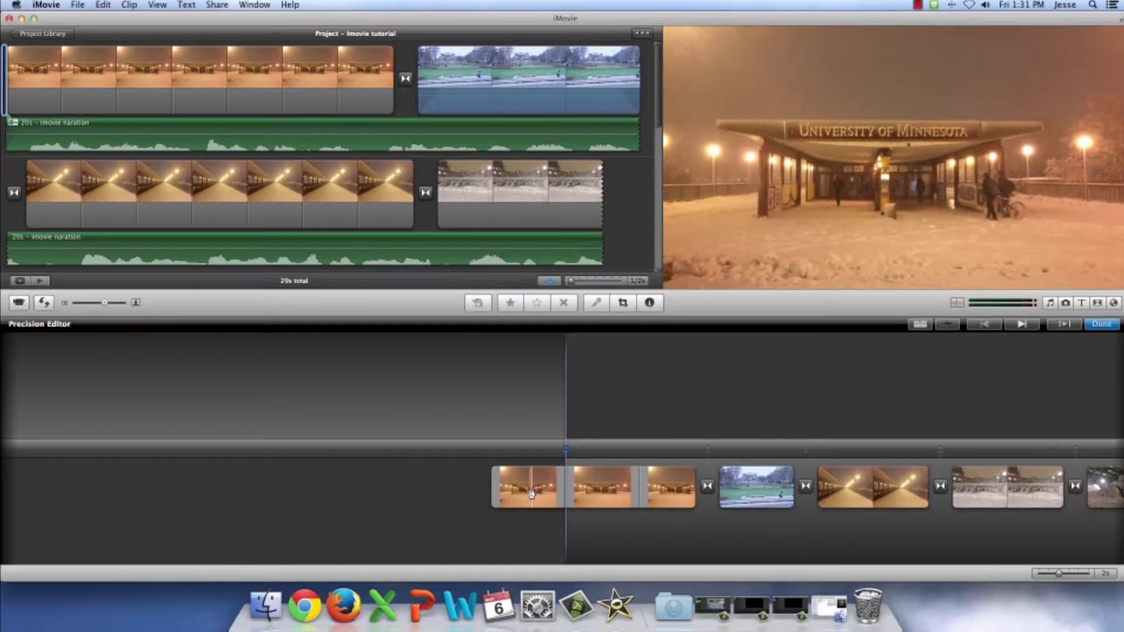
pyautogui.moveTo(642, 498); pyautogui.dragTo(608, 501)
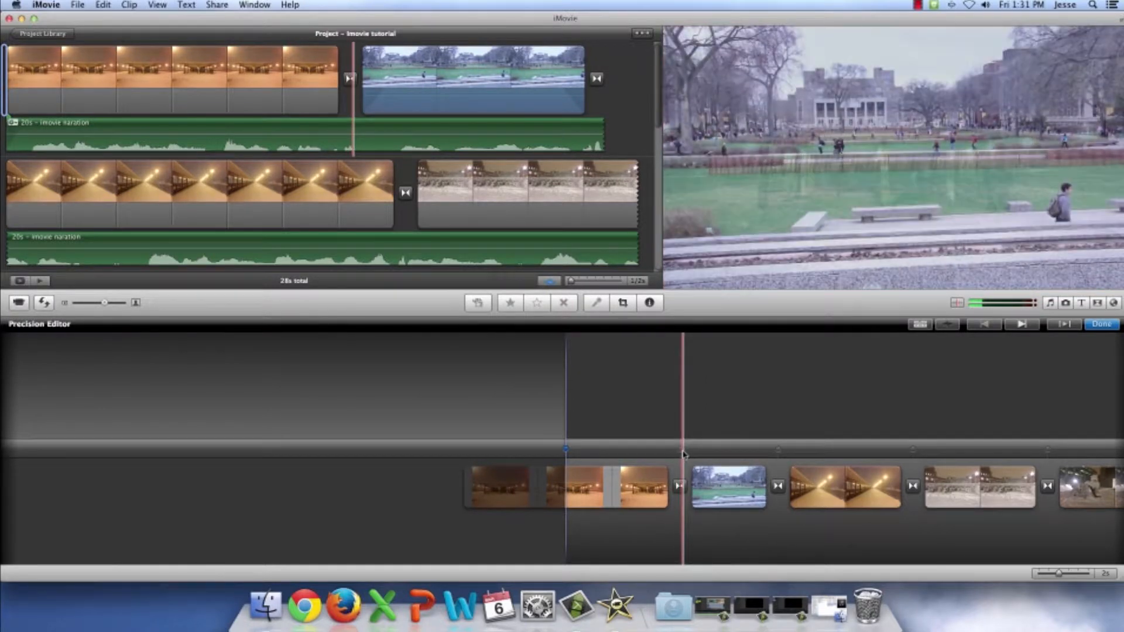
# Step: At the station-to-park cut, extend the beginning of the park clip, shift the cut slightly and lengthen the transition to about 1 s
pyautogui.click(684, 455)
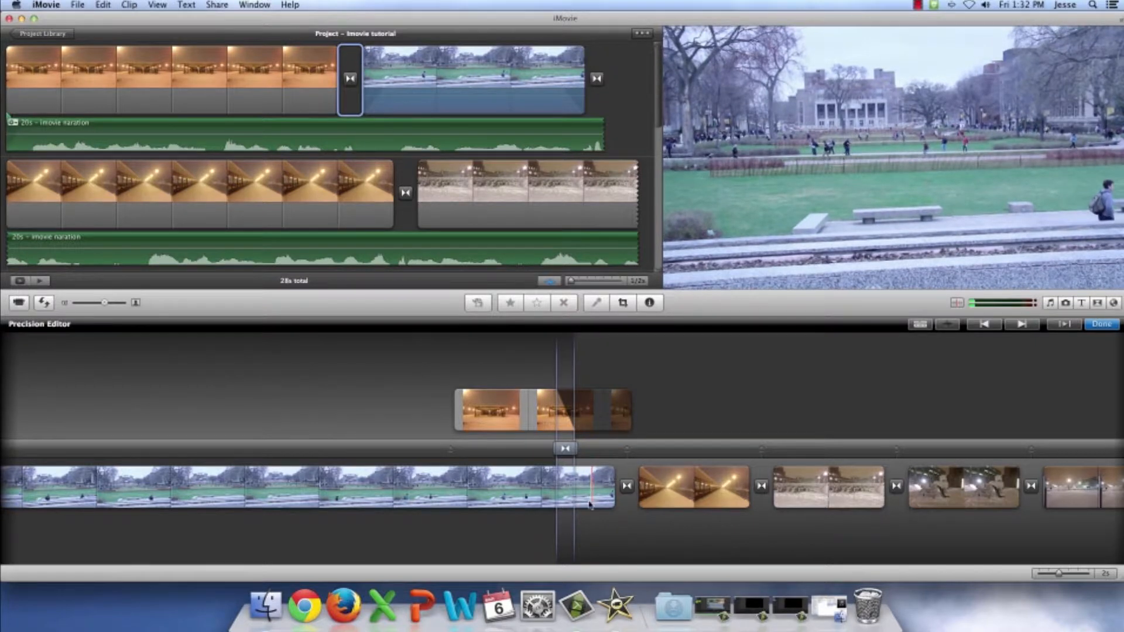
pyautogui.moveTo(593, 495); pyautogui.dragTo(626, 493)
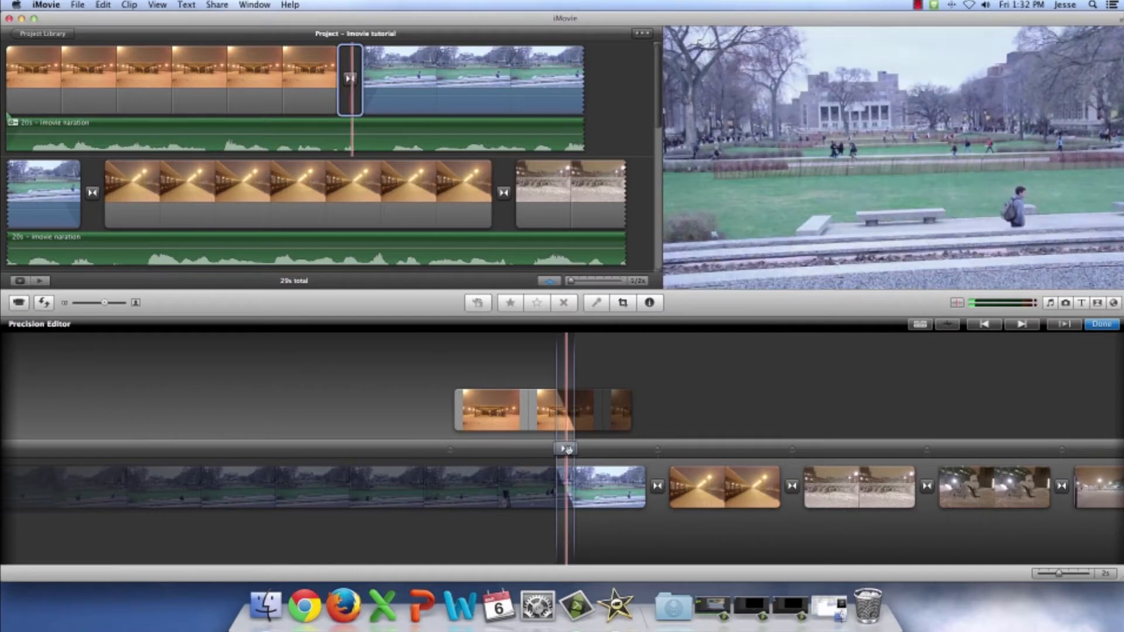
pyautogui.moveTo(566, 454); pyautogui.dragTo(580, 454)
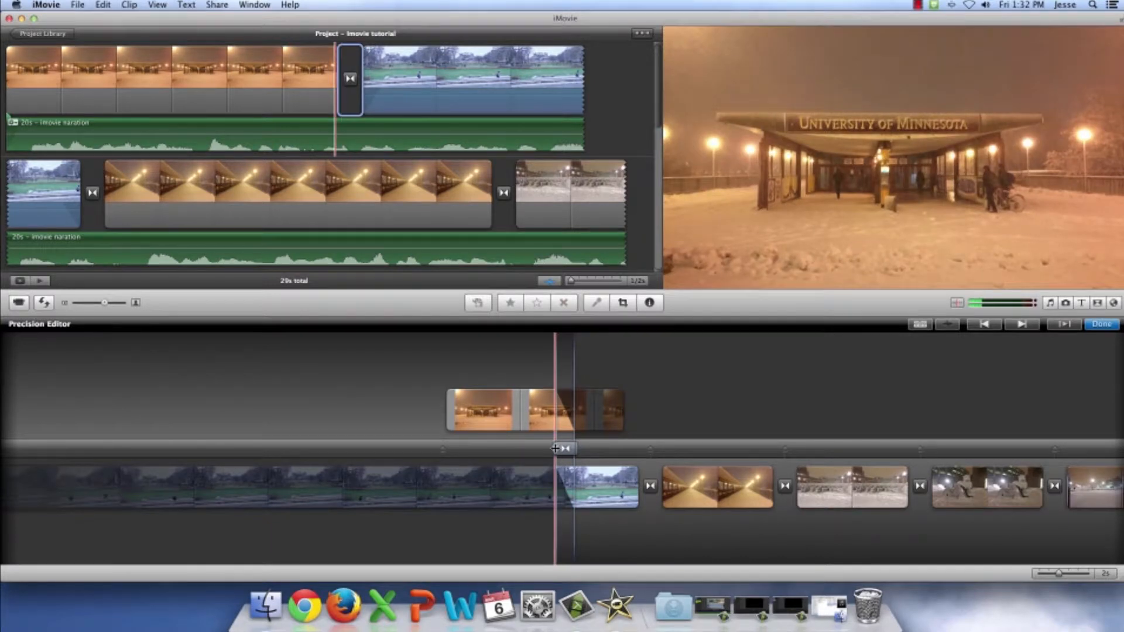
pyautogui.moveTo(575, 449); pyautogui.dragTo(599, 453)
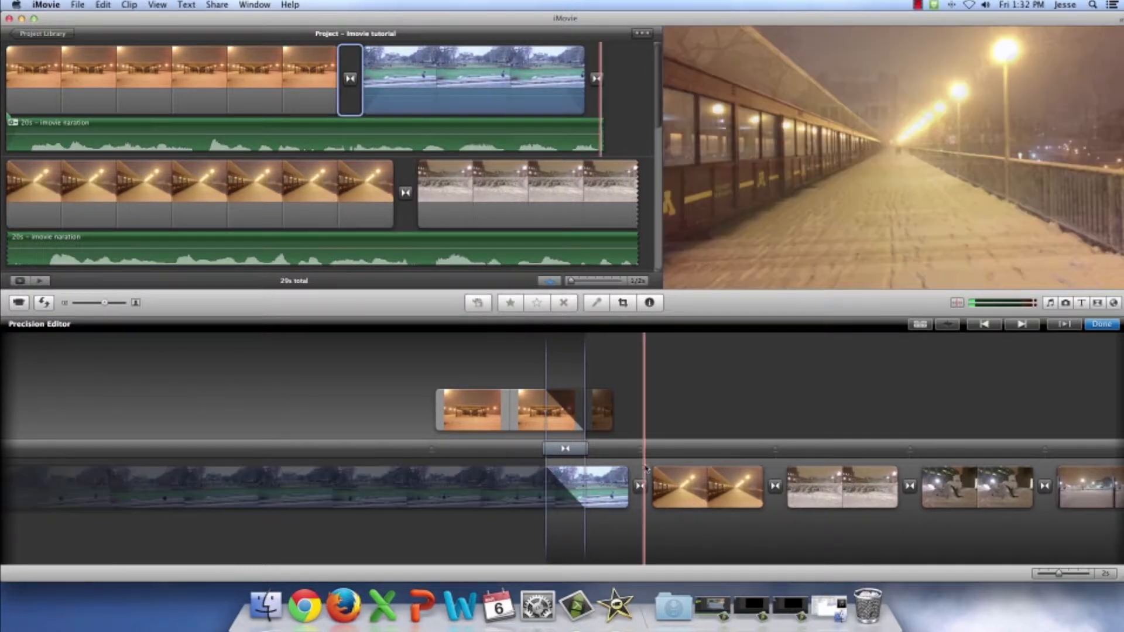
# Step: Lengthen the transition after the park clip to about 1.0 s, shorten the following walkway photo and leave the Precision Editor
pyautogui.click(639, 452)
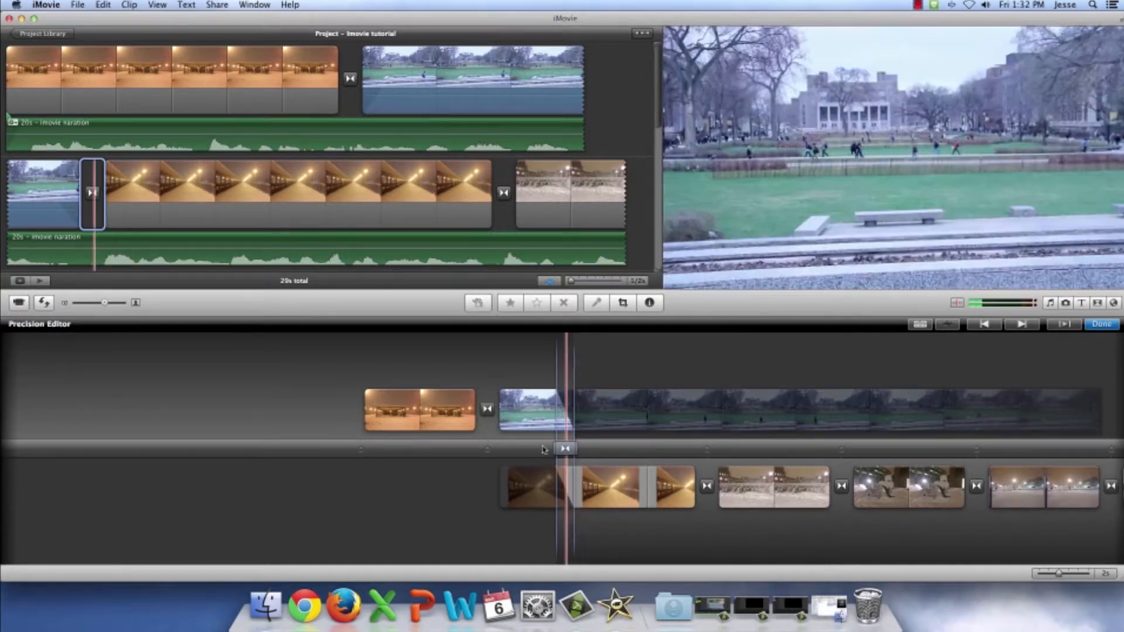
pyautogui.moveTo(556, 449); pyautogui.dragTo(536, 450)
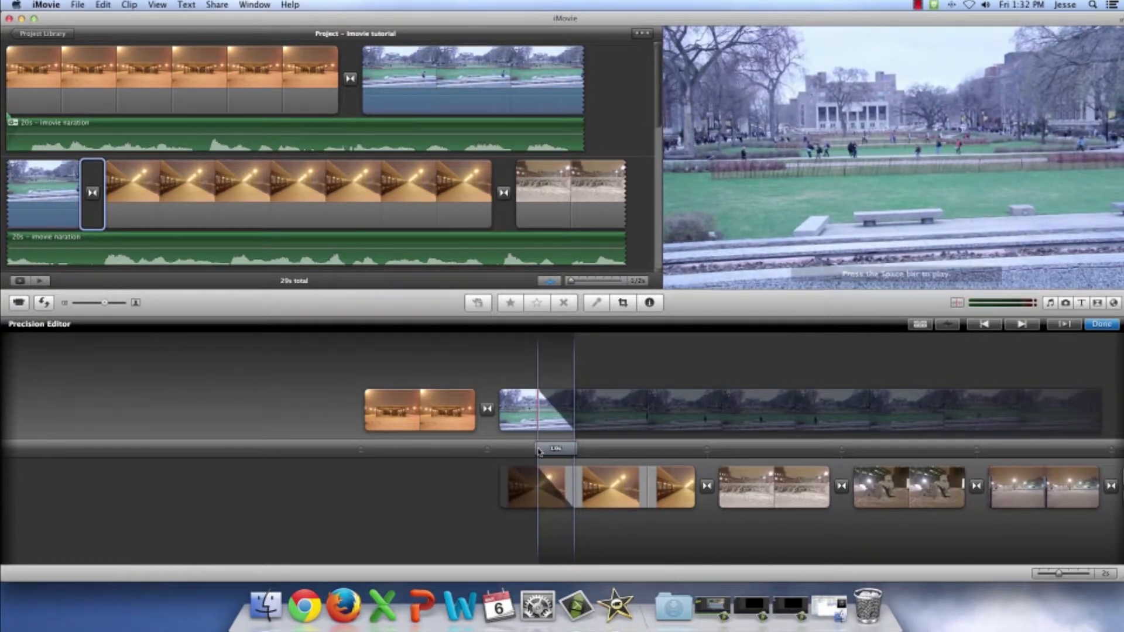
pyautogui.moveTo(686, 494); pyautogui.dragTo(628, 497)
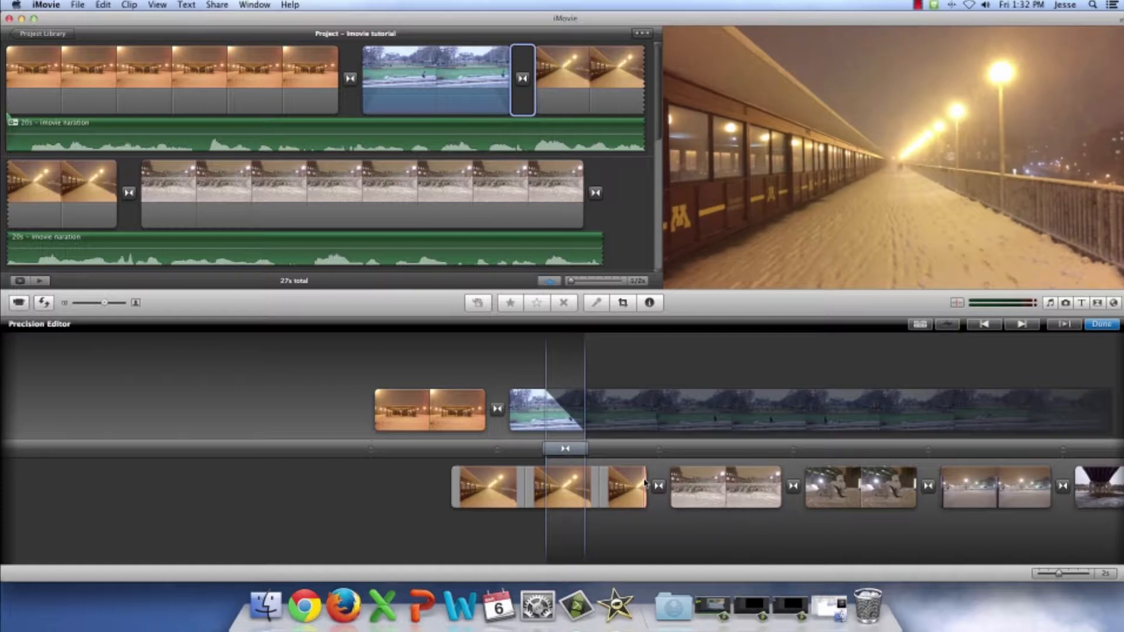
pyautogui.click(1094, 324)
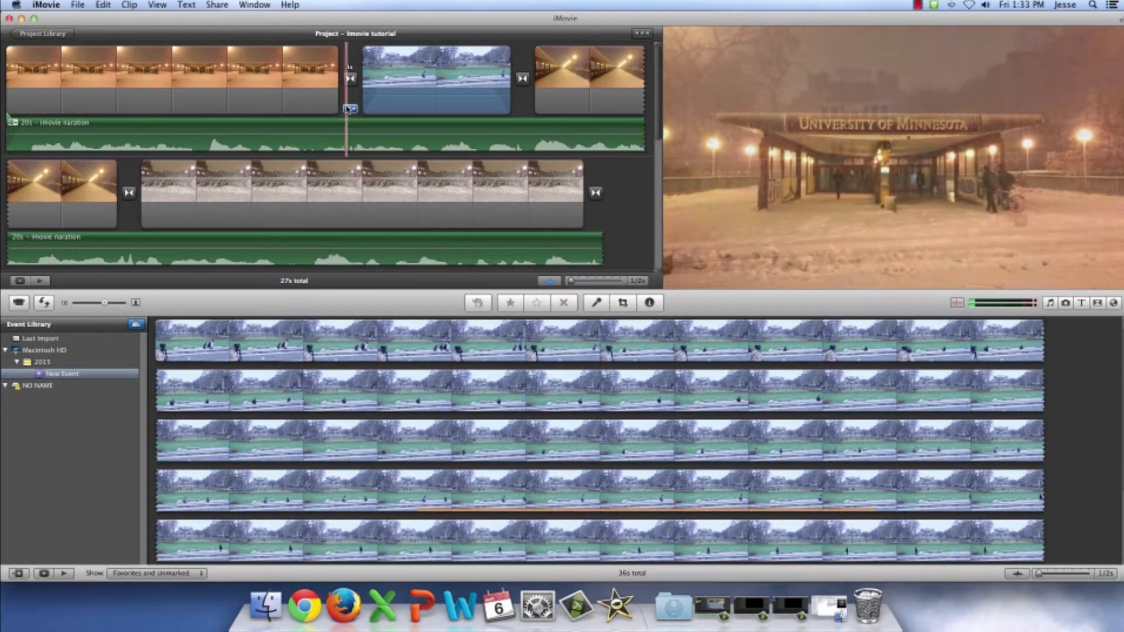
# Step: Set the Cross Dissolve between the bicycles and snow sculpture photos to 1.0 s, and view the alternative transition types without replacing it
pyautogui.click(350, 109)
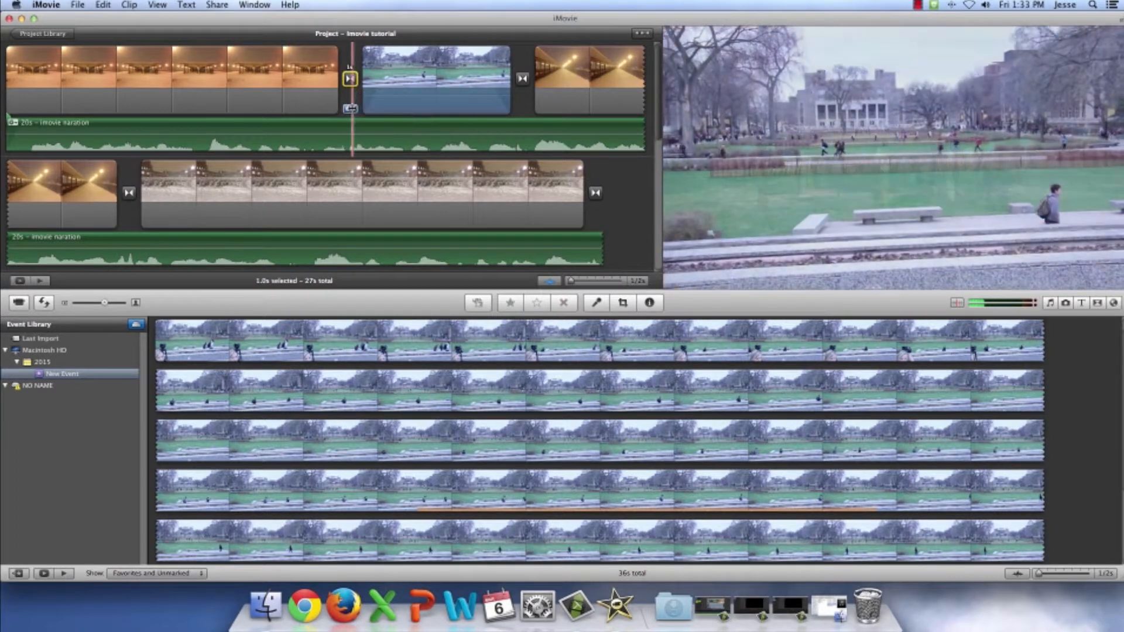
pyautogui.click(594, 224)
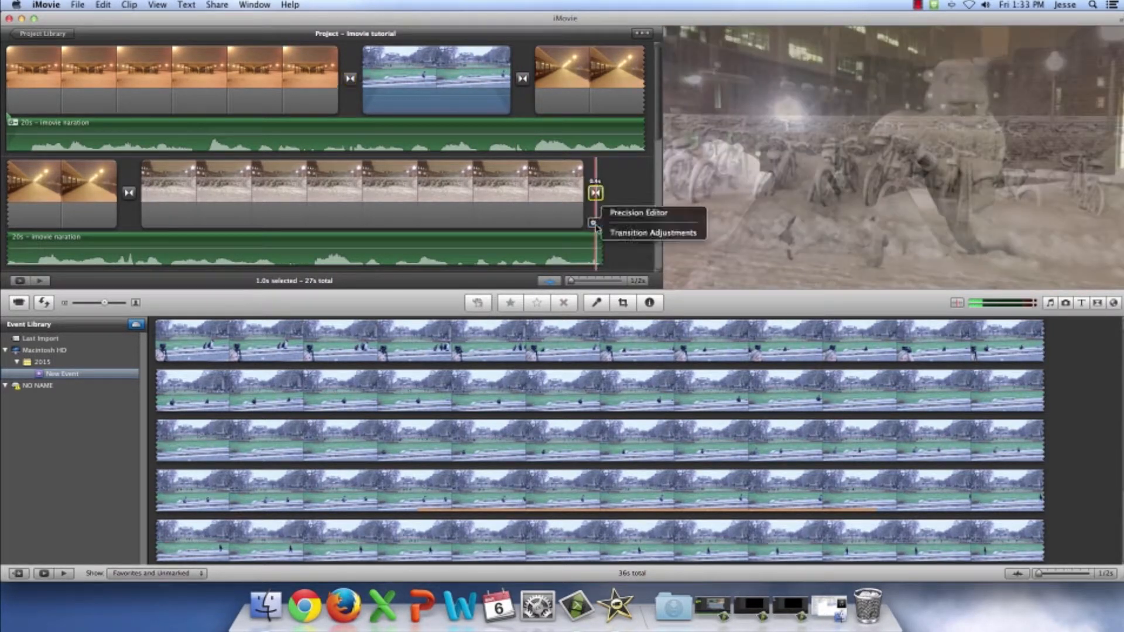
pyautogui.click(653, 234)
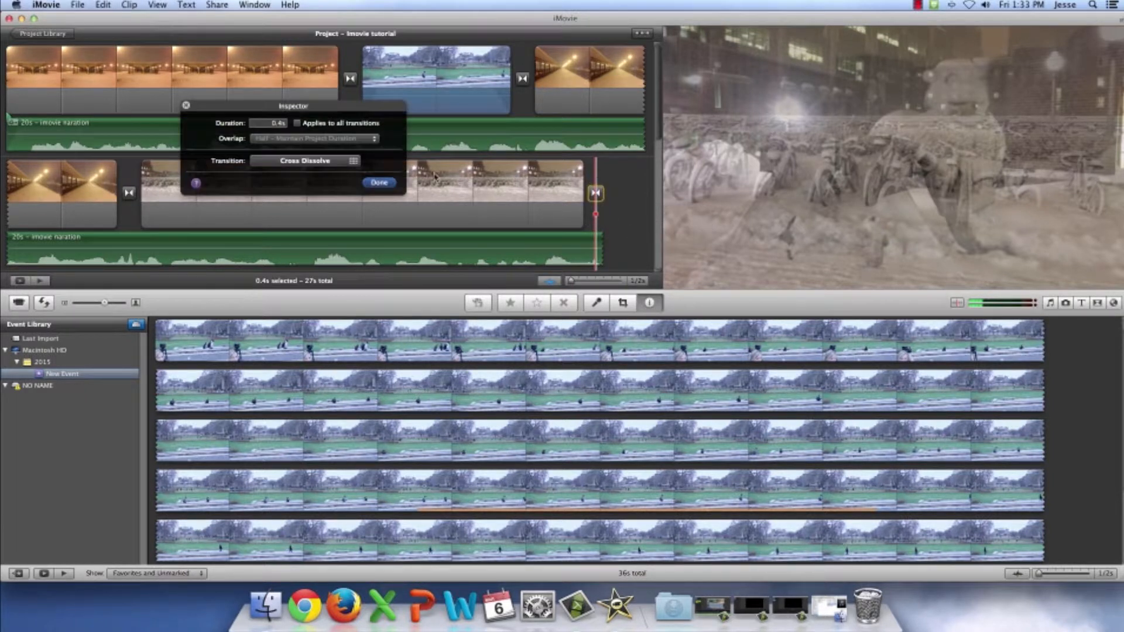
pyautogui.doubleClick(280, 124)
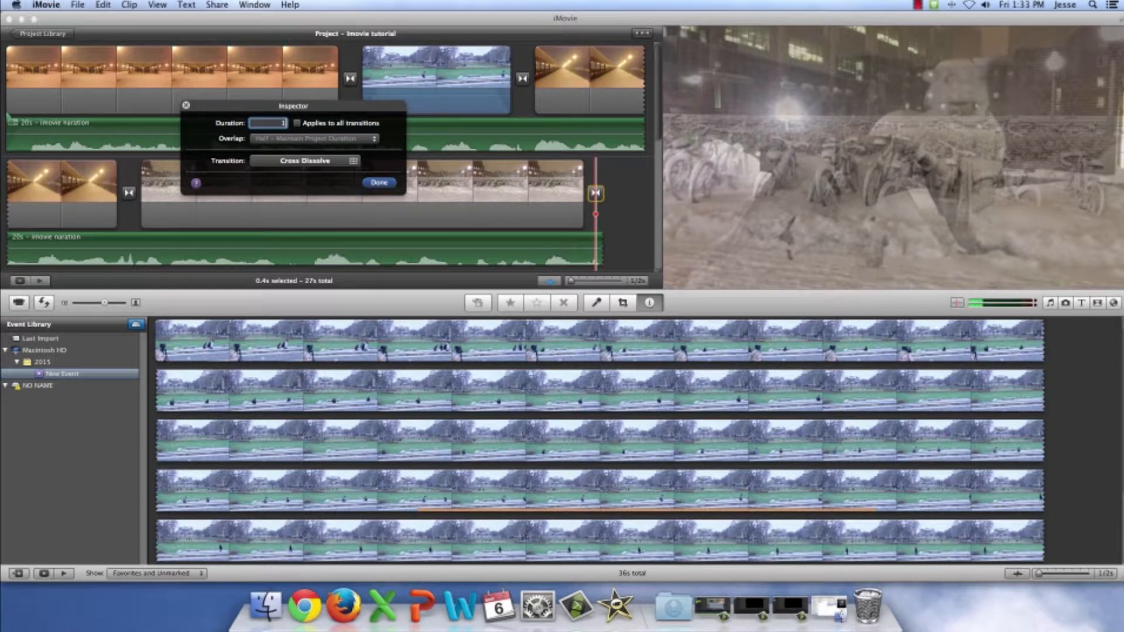
pyautogui.press('Return')
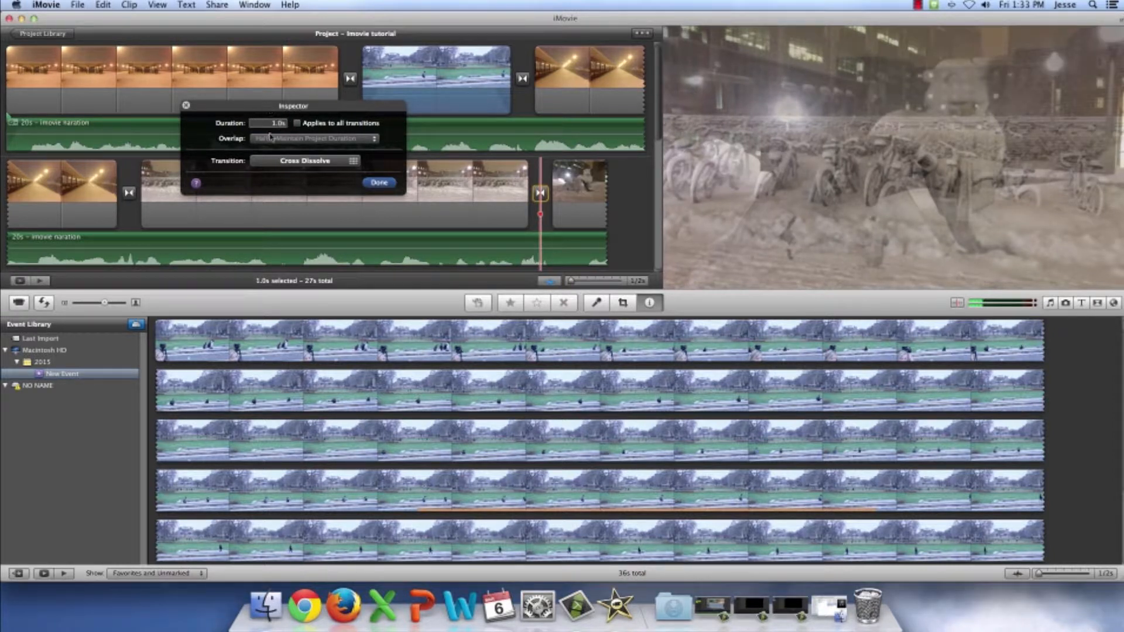
pyautogui.click(377, 184)
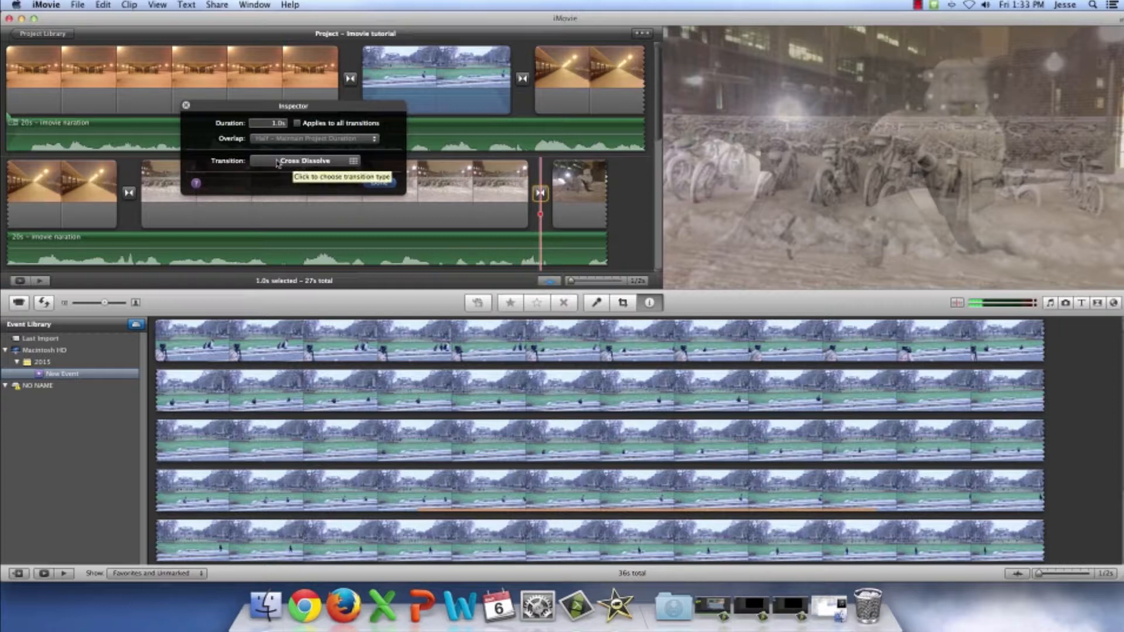
pyautogui.click(278, 163)
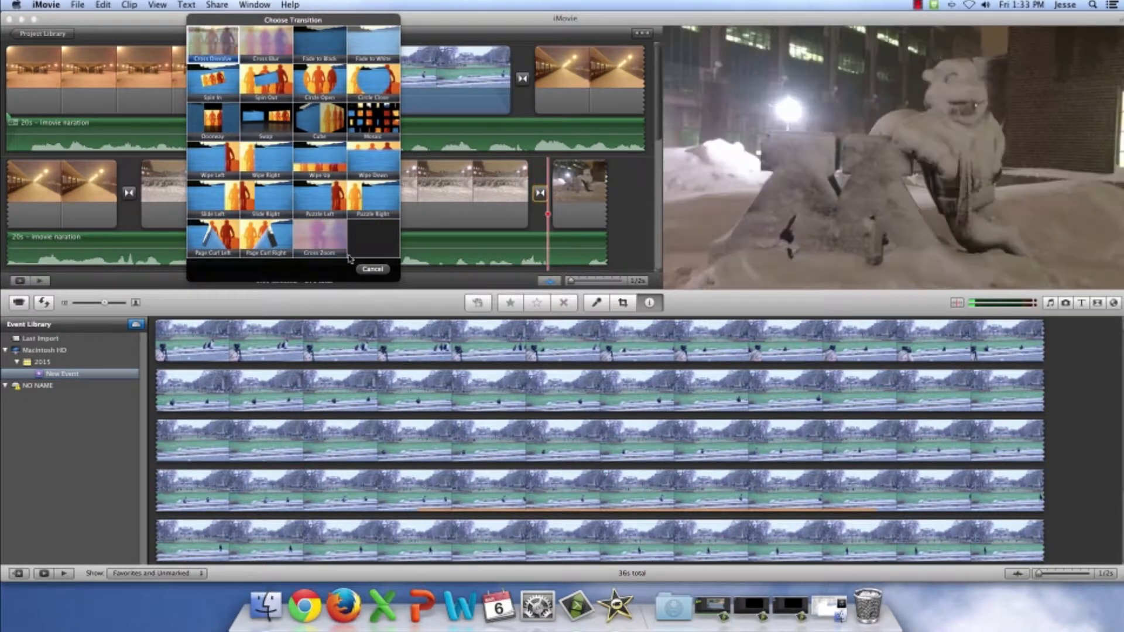
pyautogui.click(373, 270)
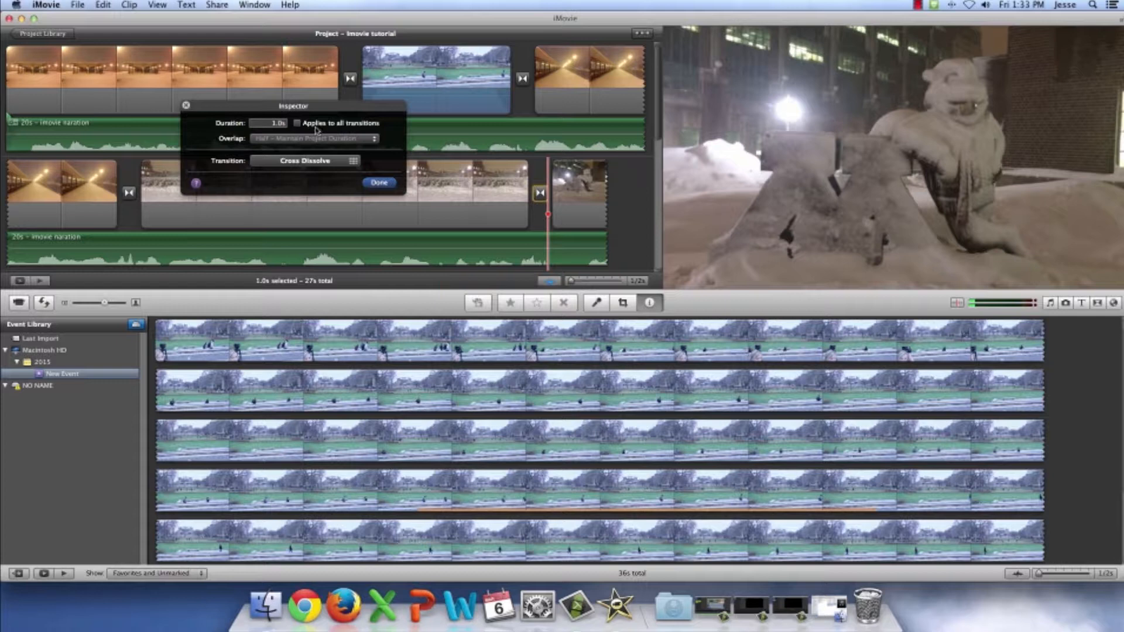
pyautogui.click(387, 188)
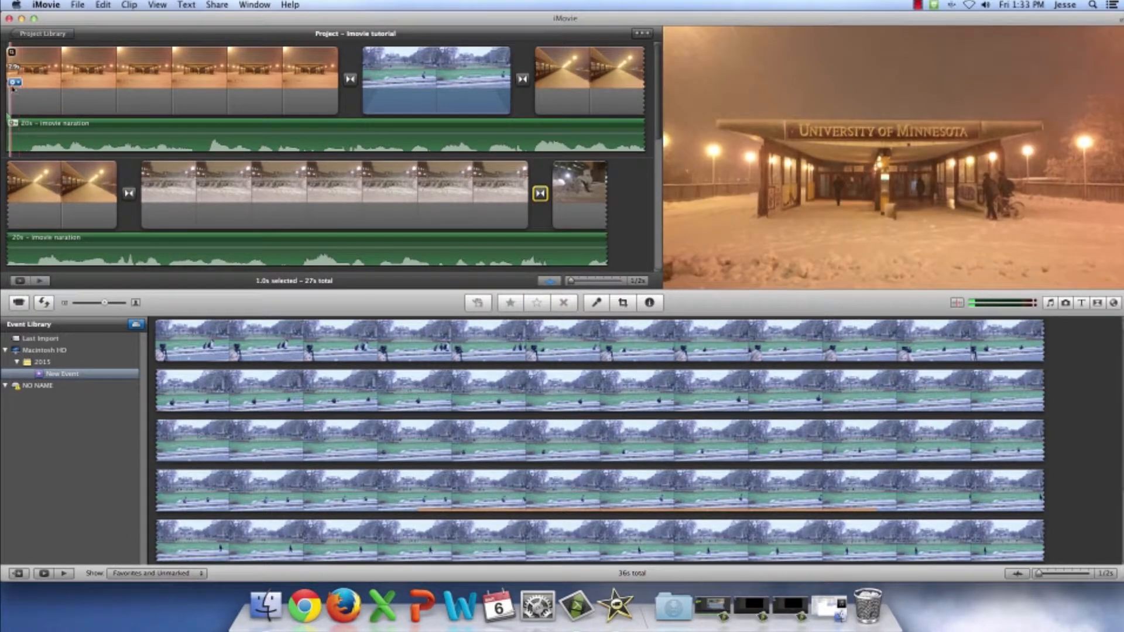
# Step: Set the duration of the opening University of Minnesota station photo to 3.0 s in its clip adjustments
pyautogui.click(15, 83)
pyautogui.click(15, 83)
pyautogui.click(15, 83)
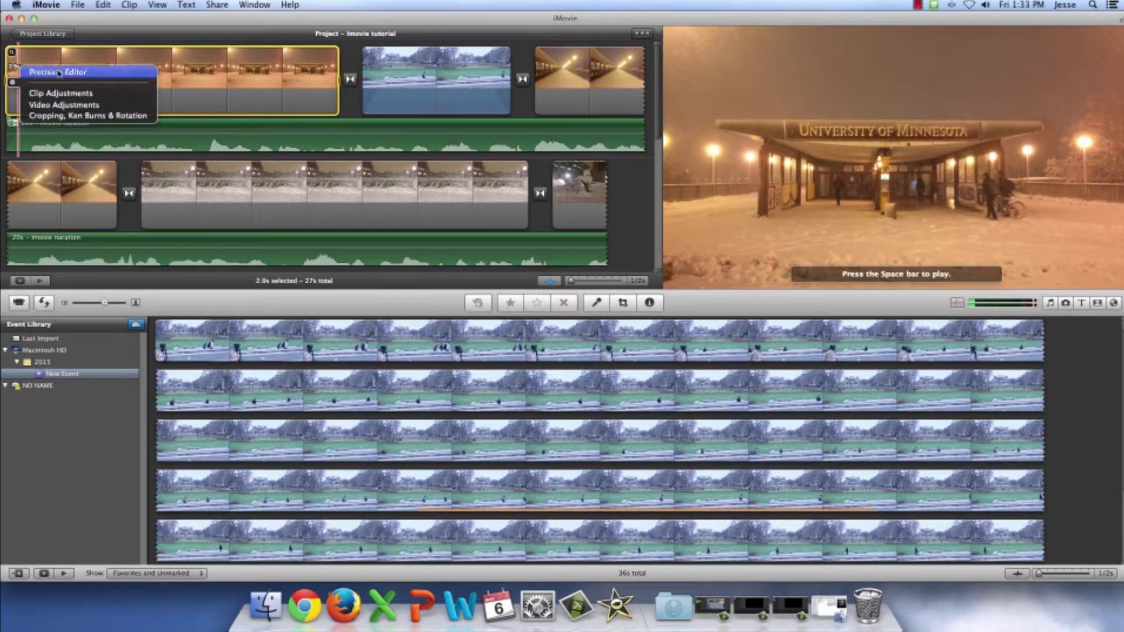
pyautogui.click(66, 93)
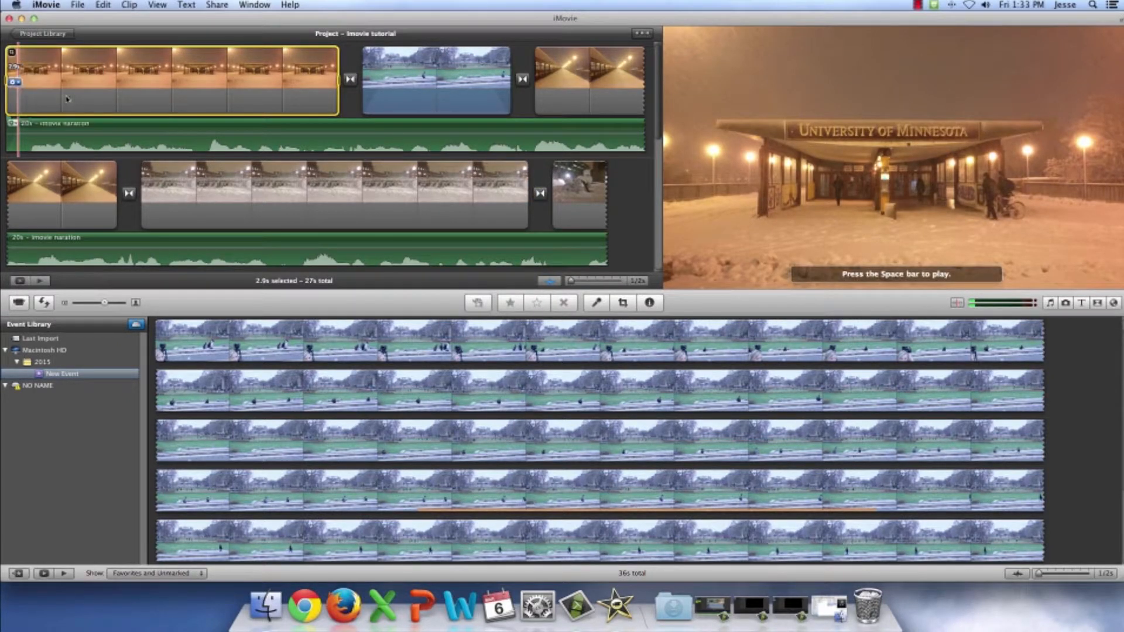
pyautogui.click(278, 143)
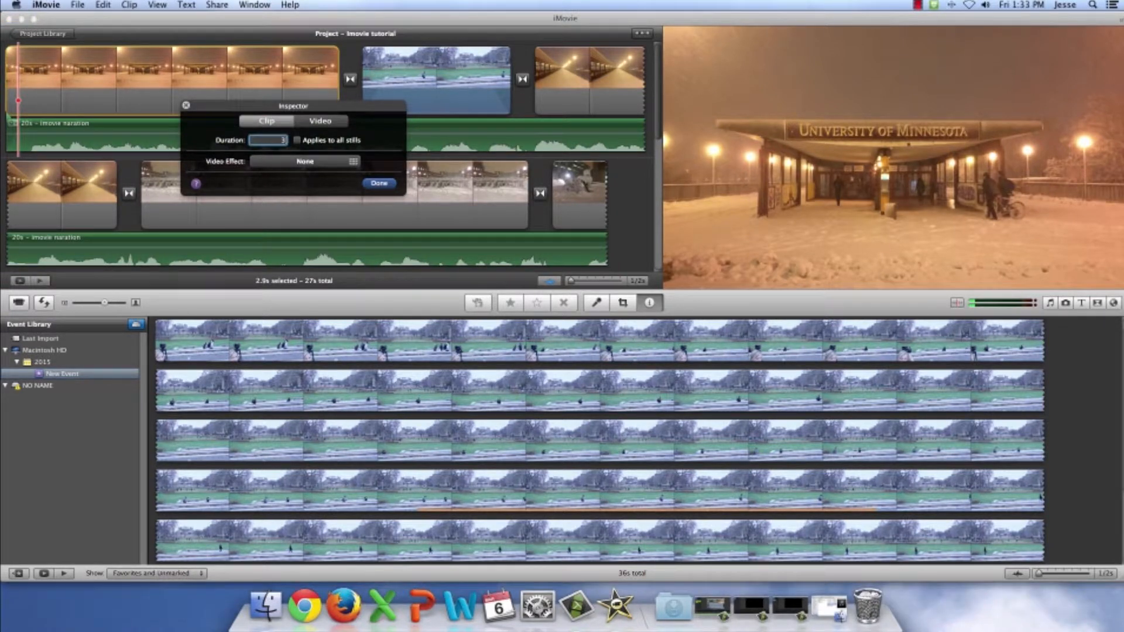
pyautogui.press('Return')
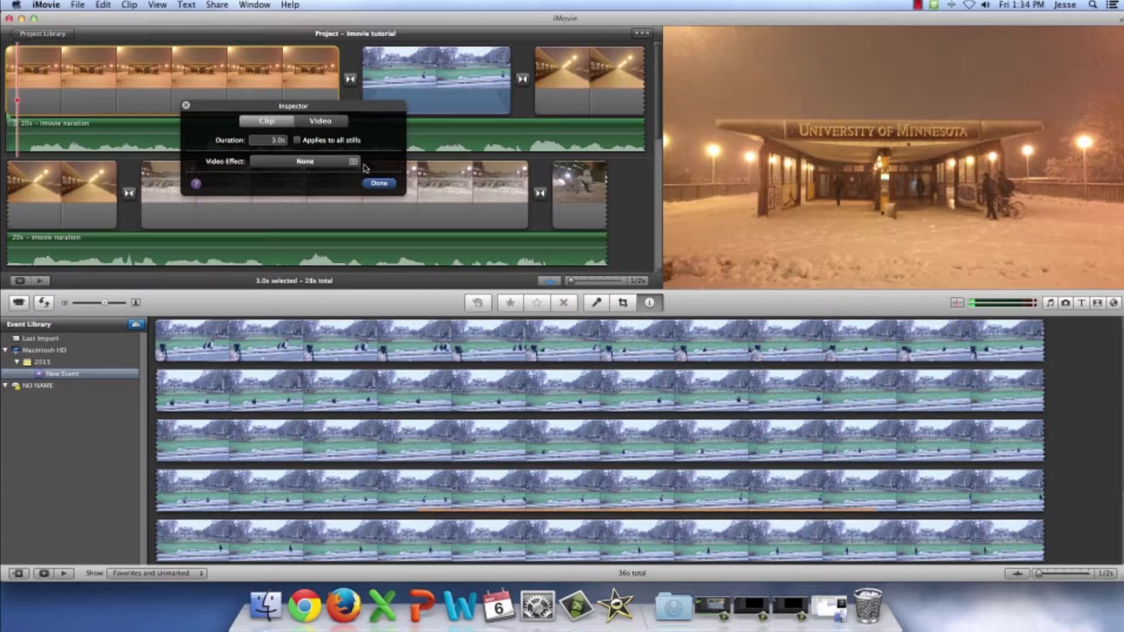
# Step: Apply the Bleach Bypass video effect to the opening University of Minnesota station photo and close its clip adjustments
pyautogui.click(342, 166)
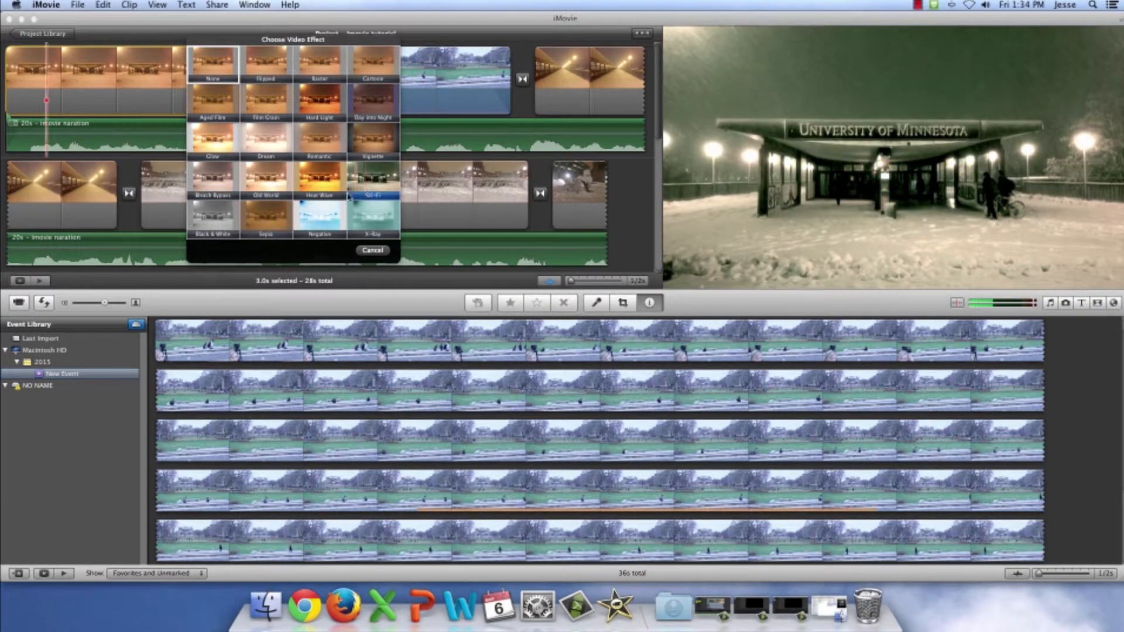
pyautogui.click(213, 189)
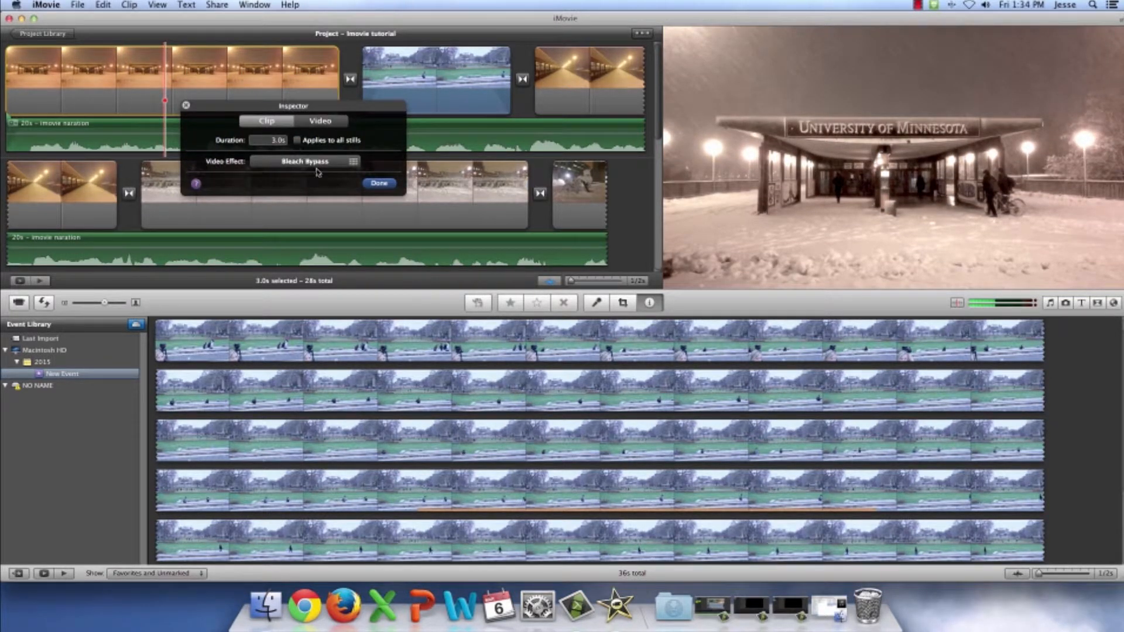
pyautogui.click(379, 184)
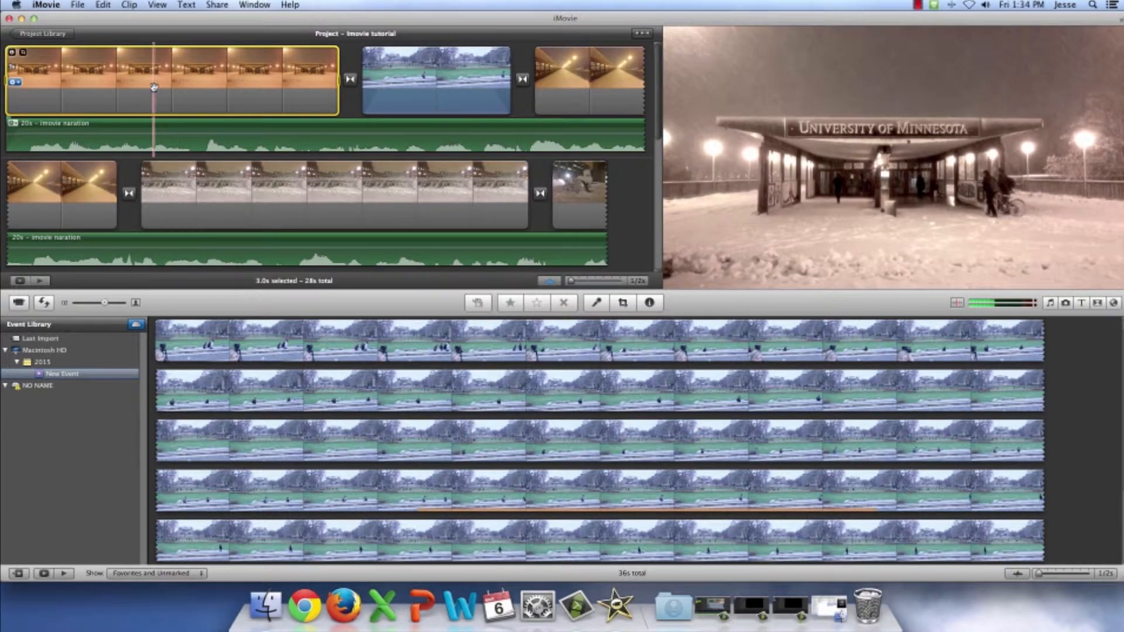
# Step: Open the park clip's adjustments and examine the available video and audio effects, leaving both set to None
pyautogui.click(373, 83)
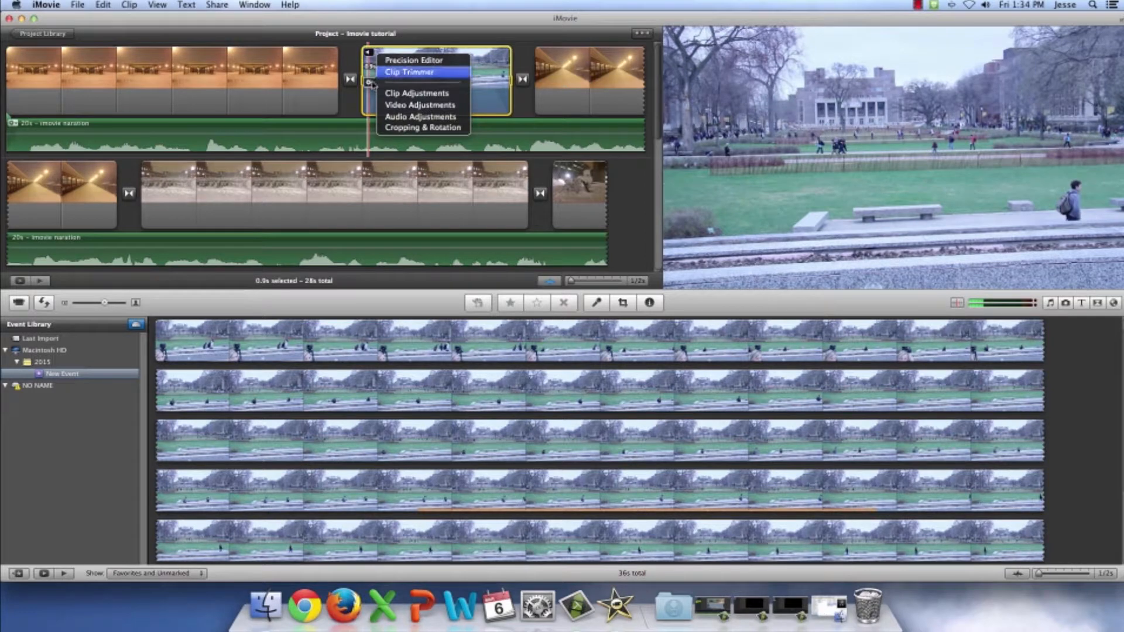
pyautogui.click(400, 96)
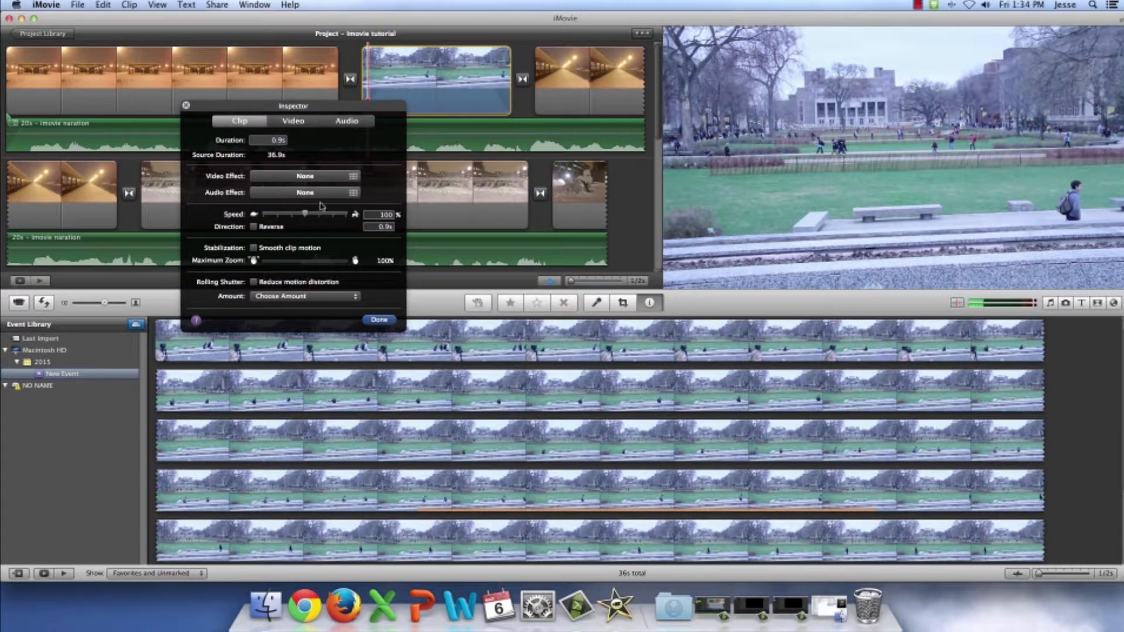
pyautogui.click(302, 177)
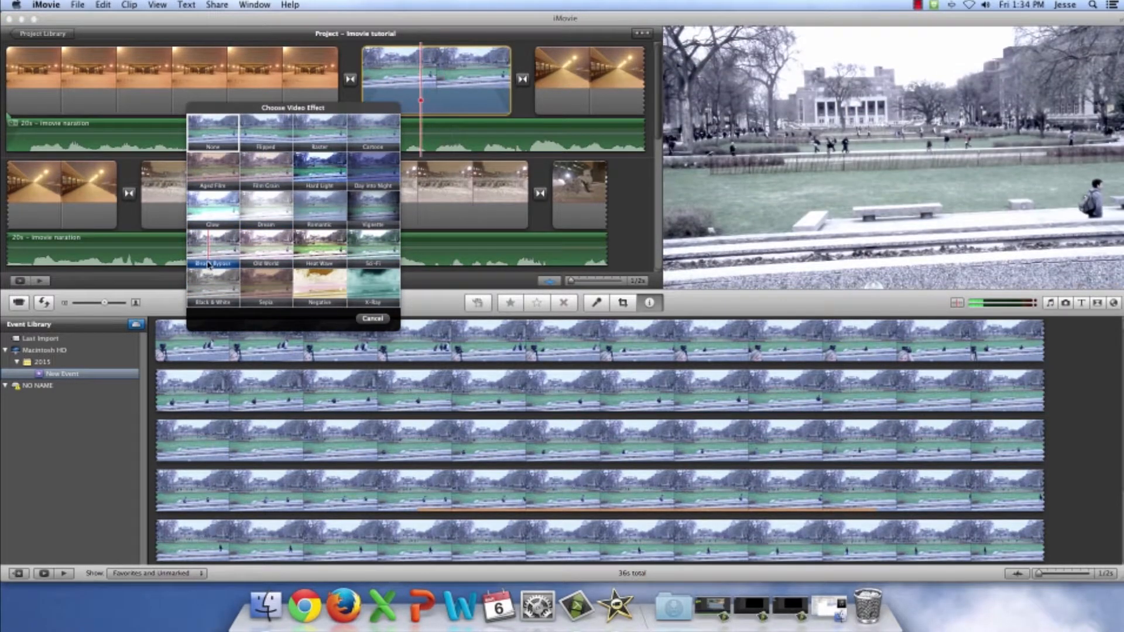
pyautogui.click(373, 320)
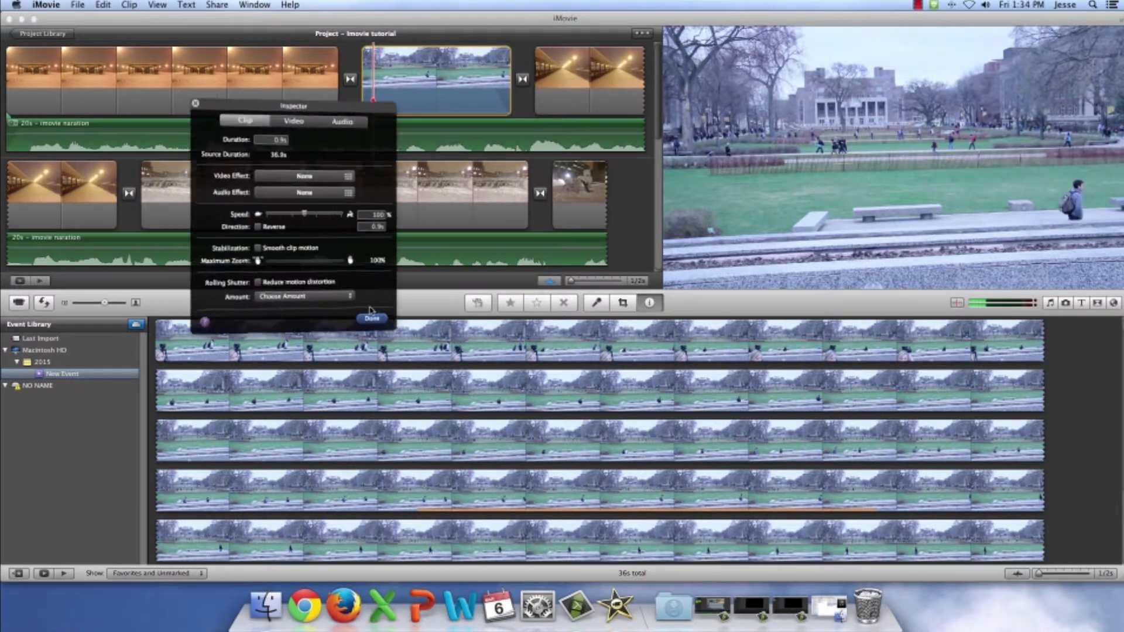
pyautogui.click(349, 196)
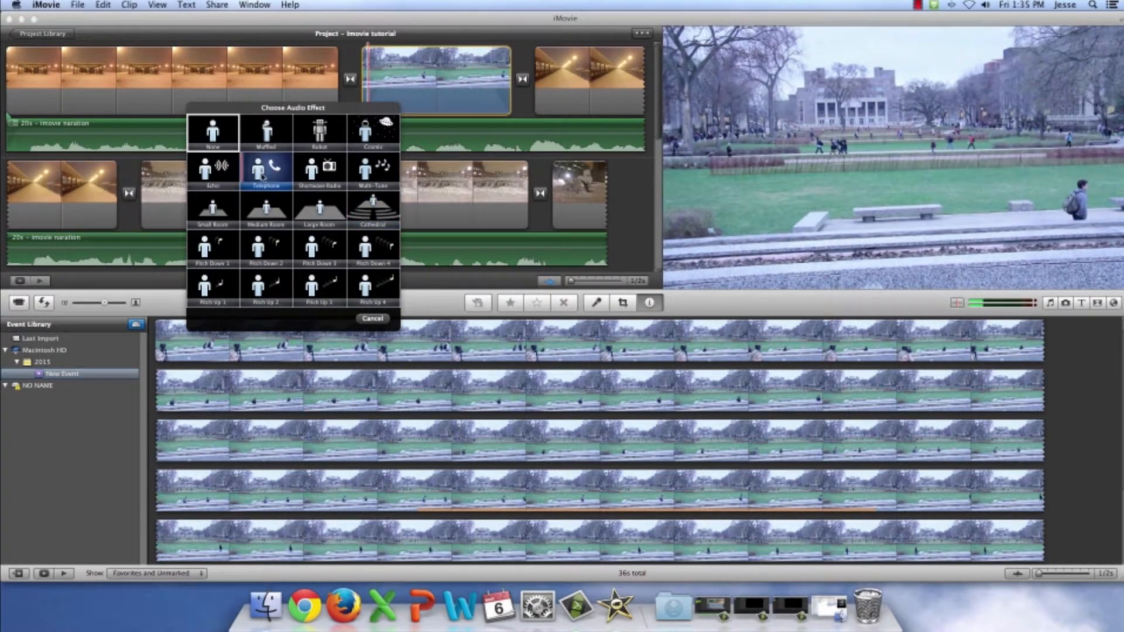
pyautogui.click(208, 134)
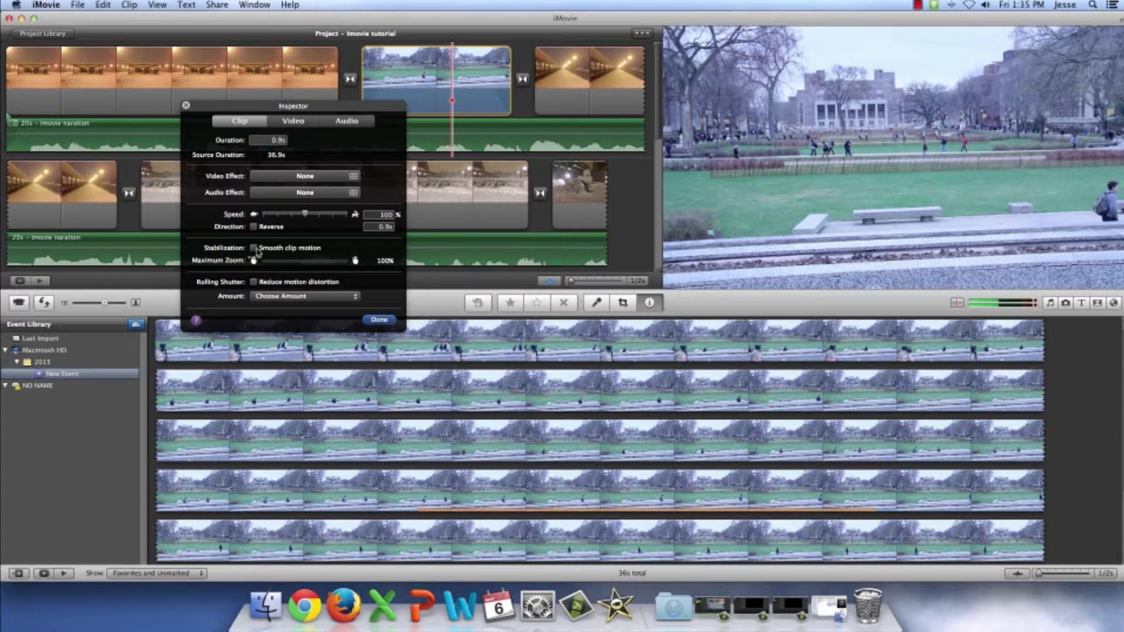
# Step: Apply automatic video adjustment to the park clip's levels and close the Inspector
pyautogui.click(293, 122)
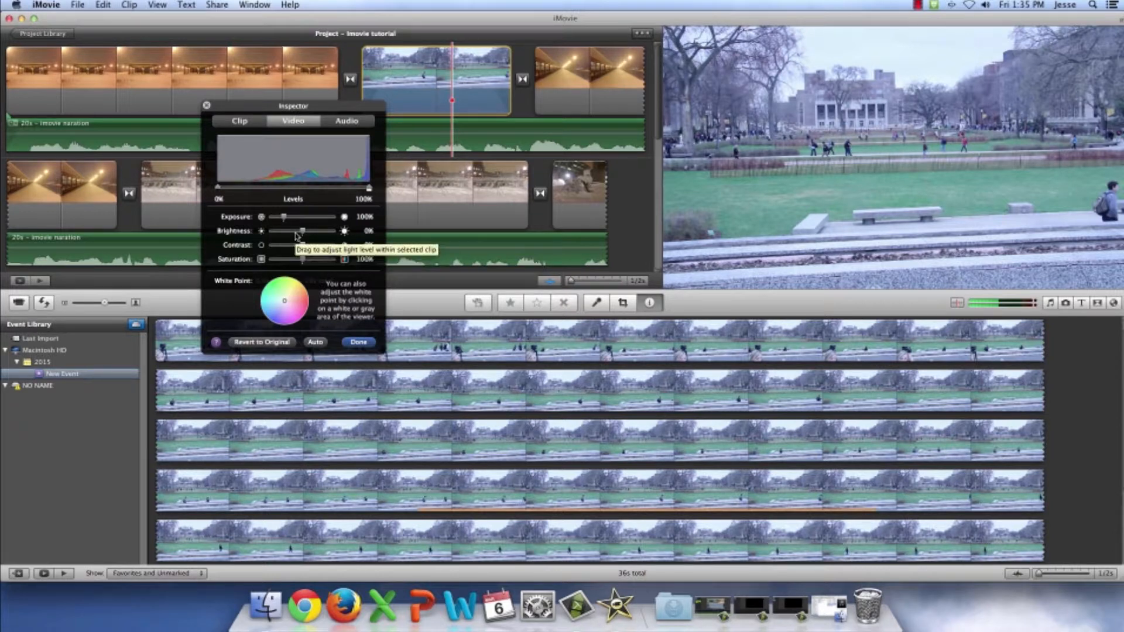
pyautogui.click(315, 344)
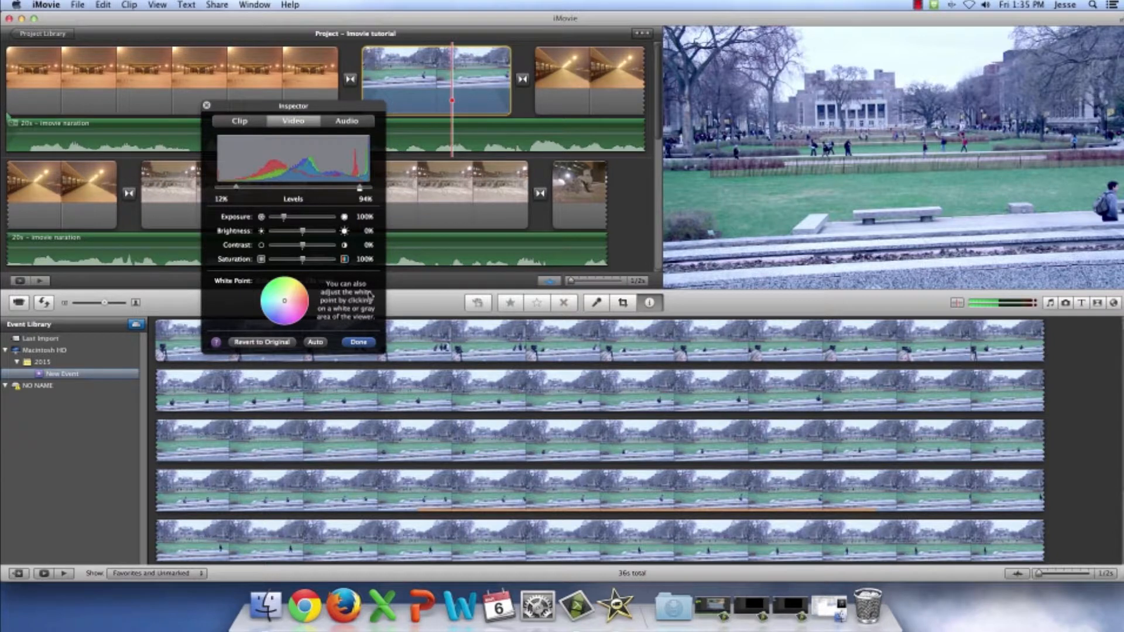
pyautogui.click(359, 343)
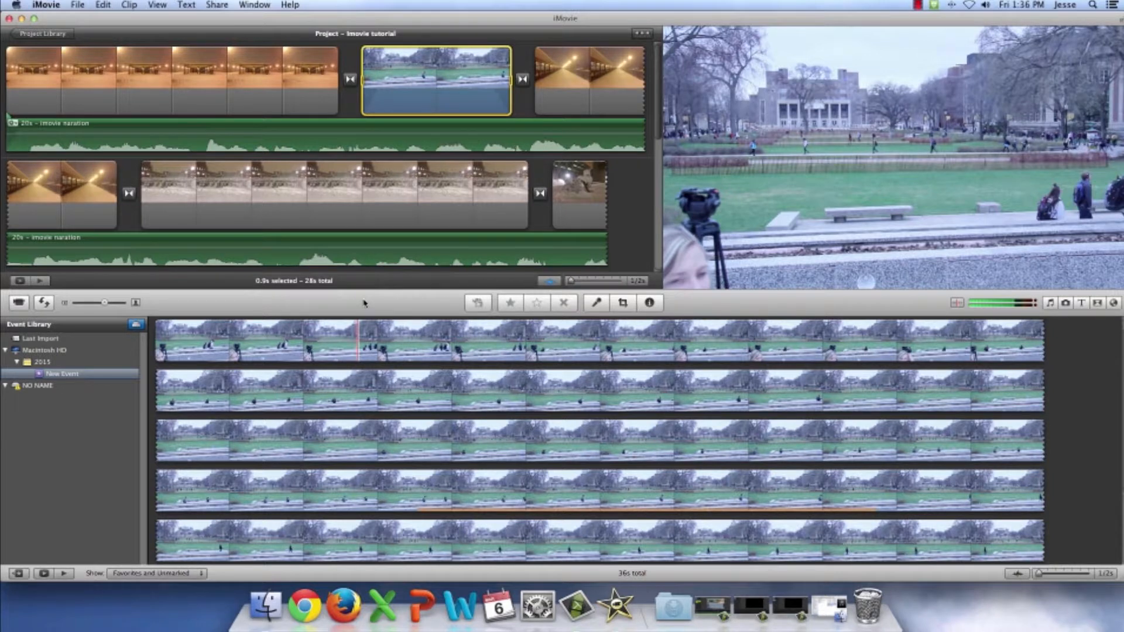
# Step: Browse the title styles and add a Centered title before the opening station photo, using the Paper background
pyautogui.click(1084, 303)
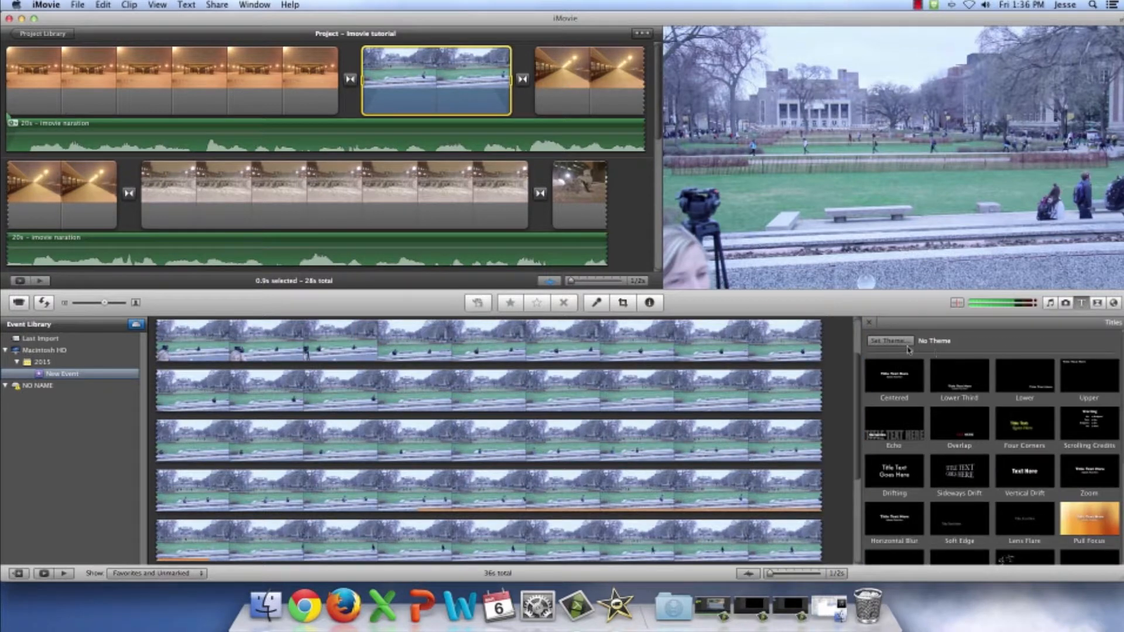
pyautogui.scroll(-4, 999, 386)
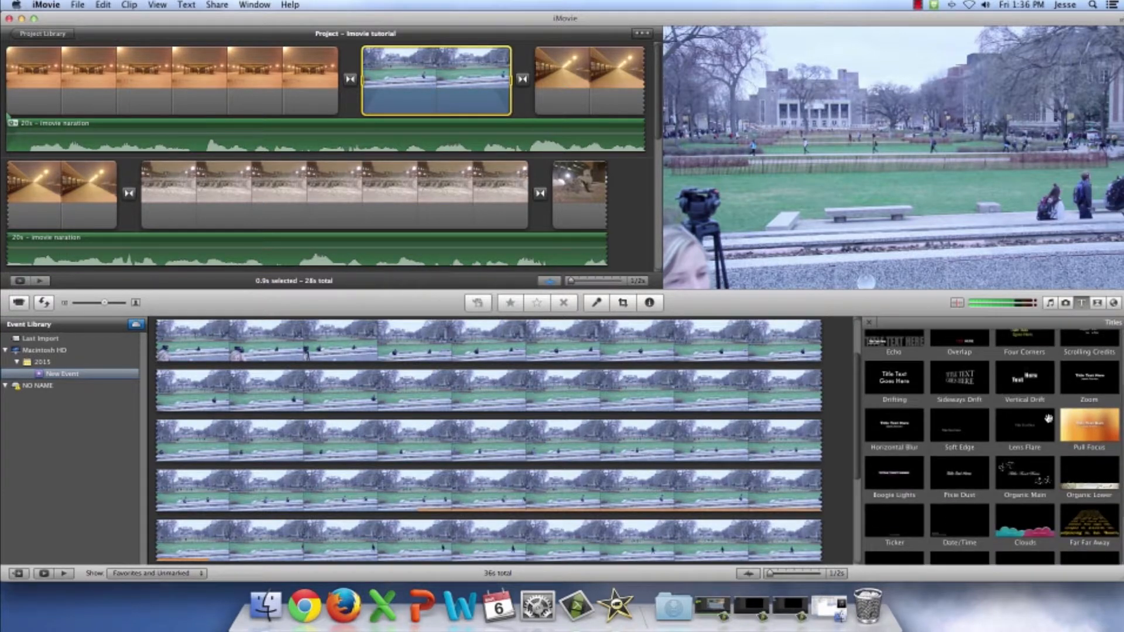
pyautogui.scroll(-4, 1042, 441)
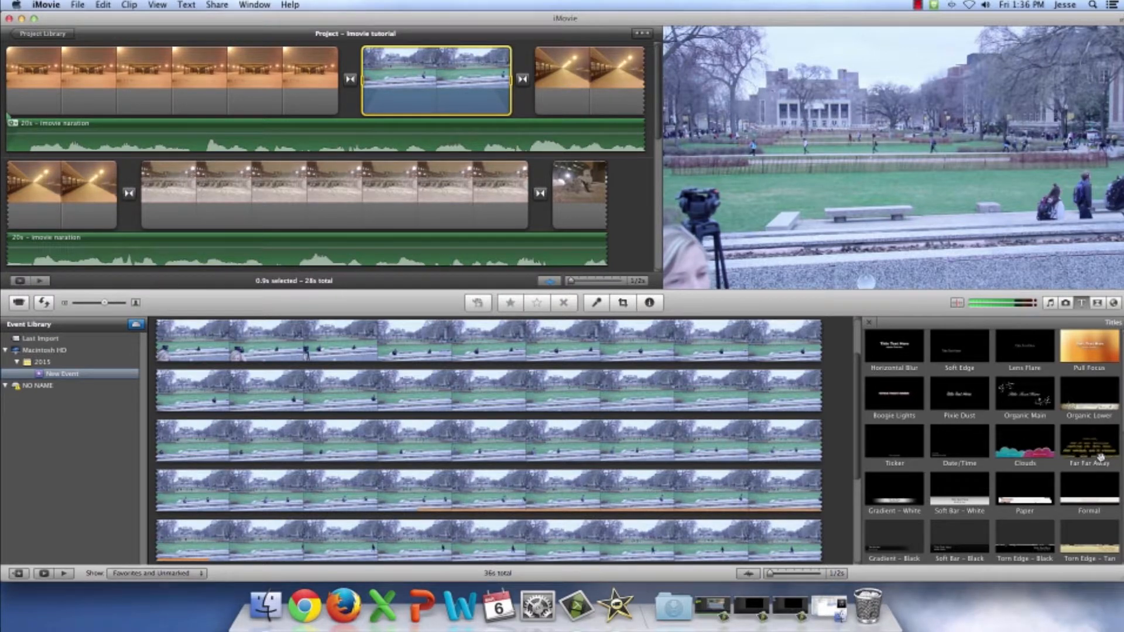
pyautogui.scroll(3, 1095, 454)
pyautogui.scroll(3, 1088, 447)
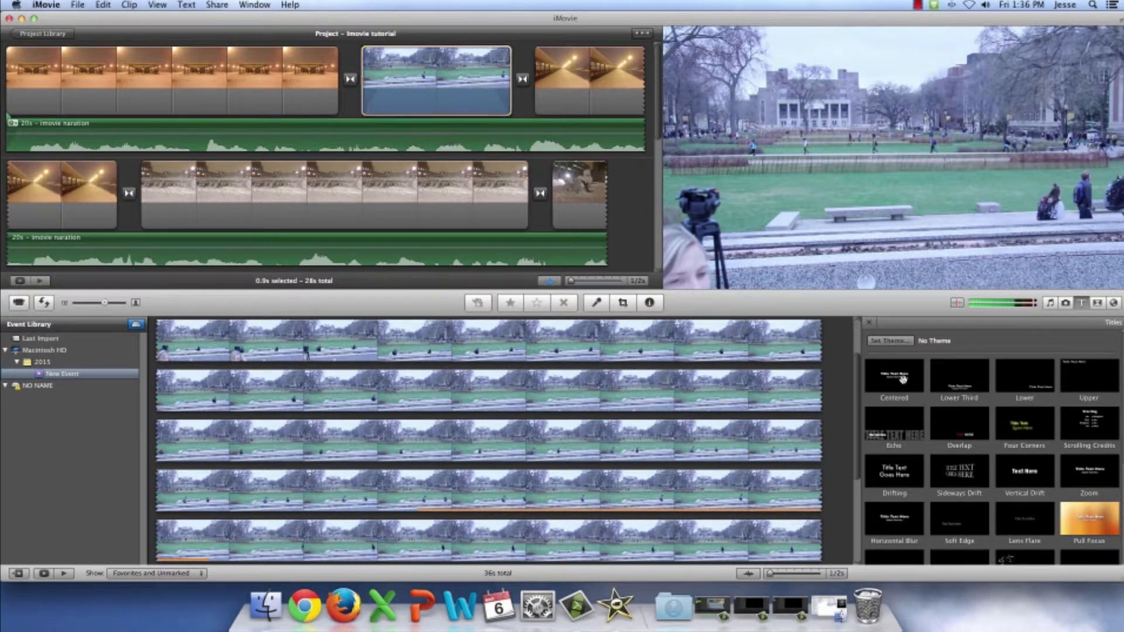
pyautogui.moveTo(903, 380); pyautogui.dragTo(2, 88)
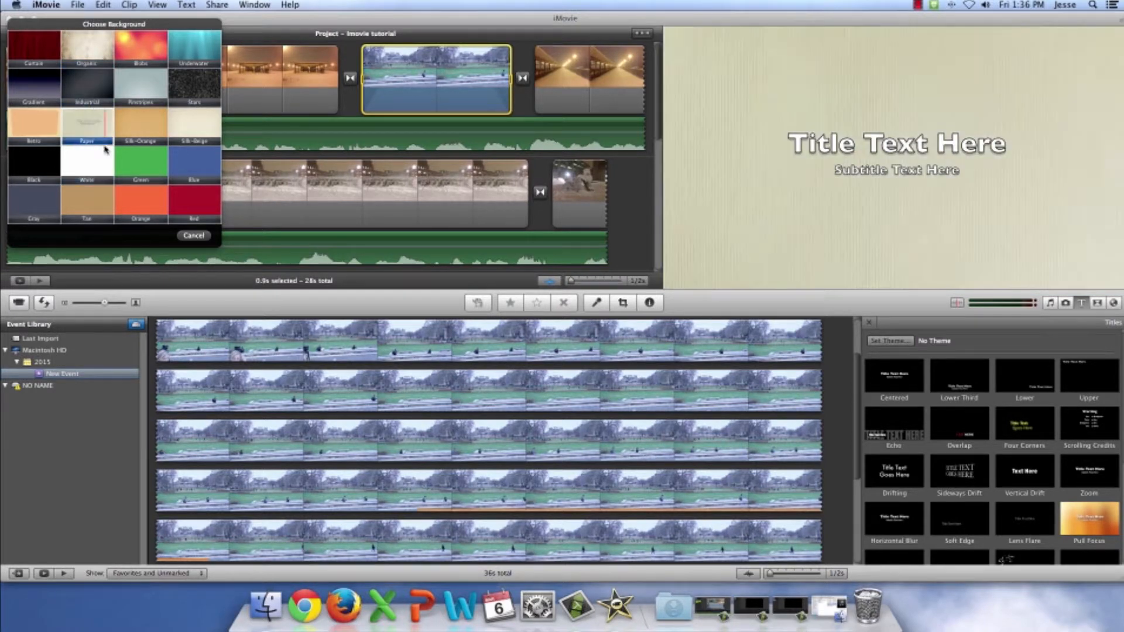
pyautogui.click(81, 120)
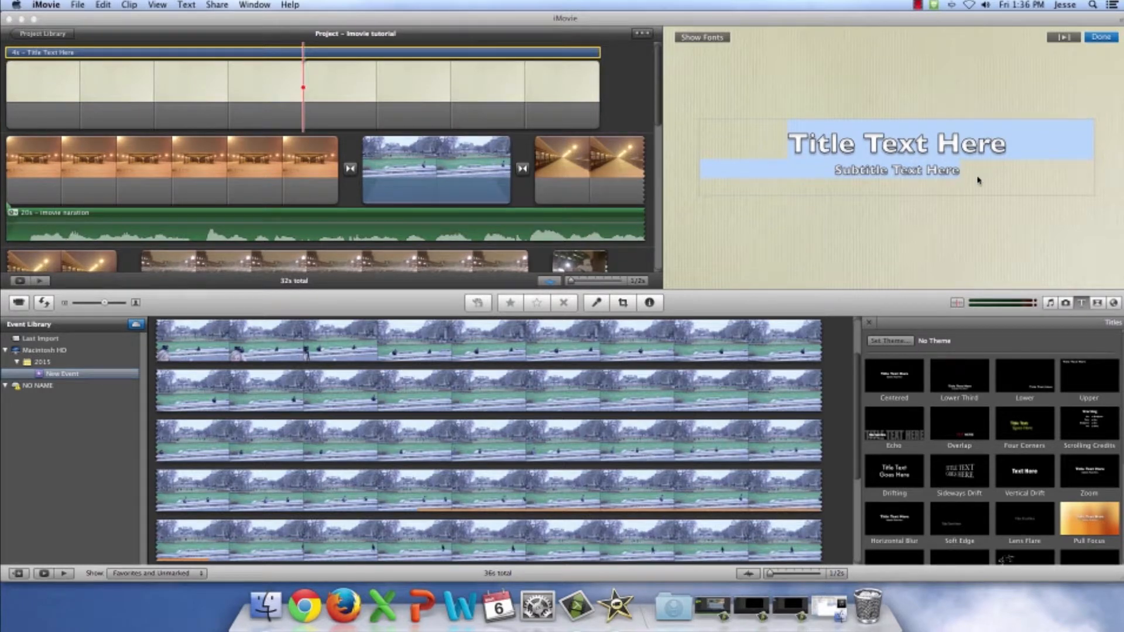
# Step: Replace the opening title's placeholder title and subtitle text with "Imovie Tutorial"
pyautogui.press('BackSpace')
pyautogui.write('Imovie')
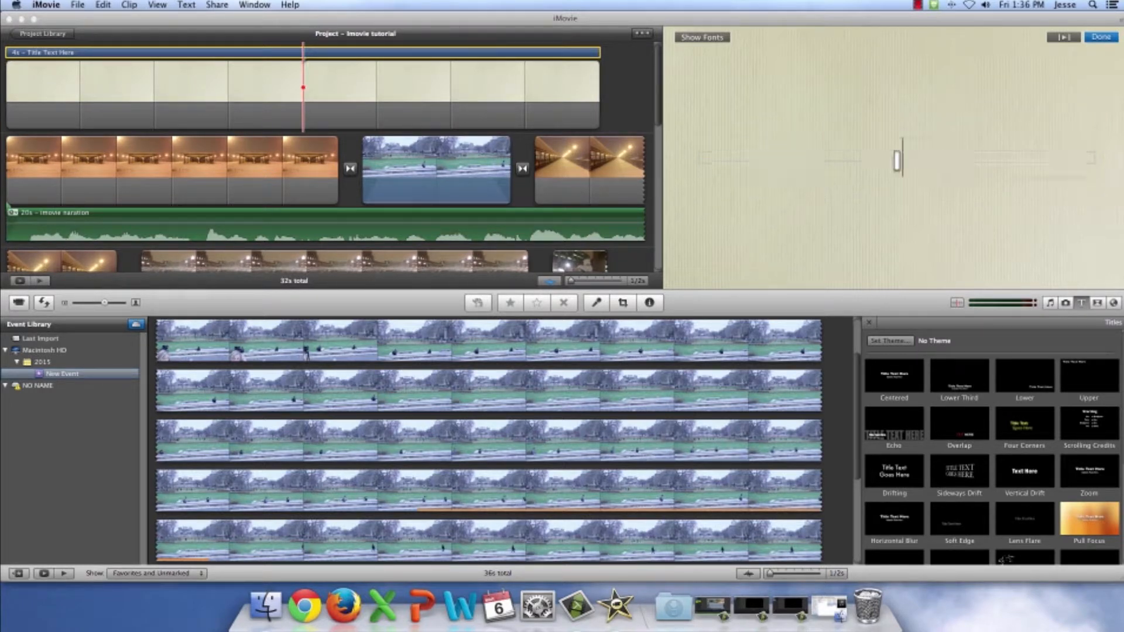
pyautogui.write(' Tutorial')
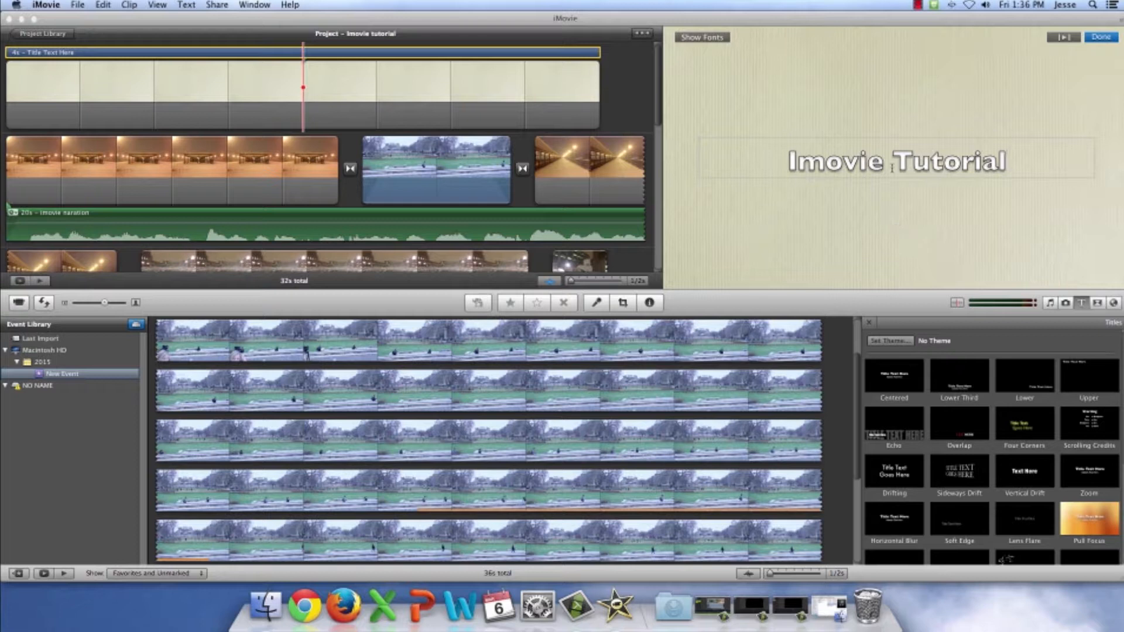
# Step: Set the opening title's font size to 6, view the system font options and close the font settings
pyautogui.click(714, 37)
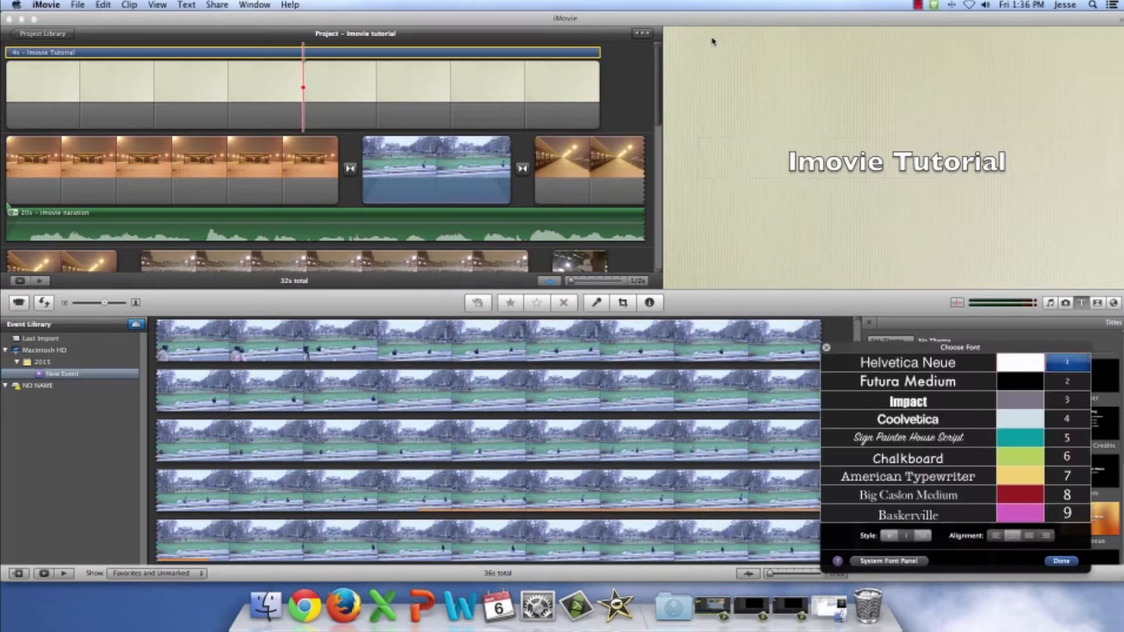
pyautogui.moveTo(984, 348); pyautogui.dragTo(997, 290)
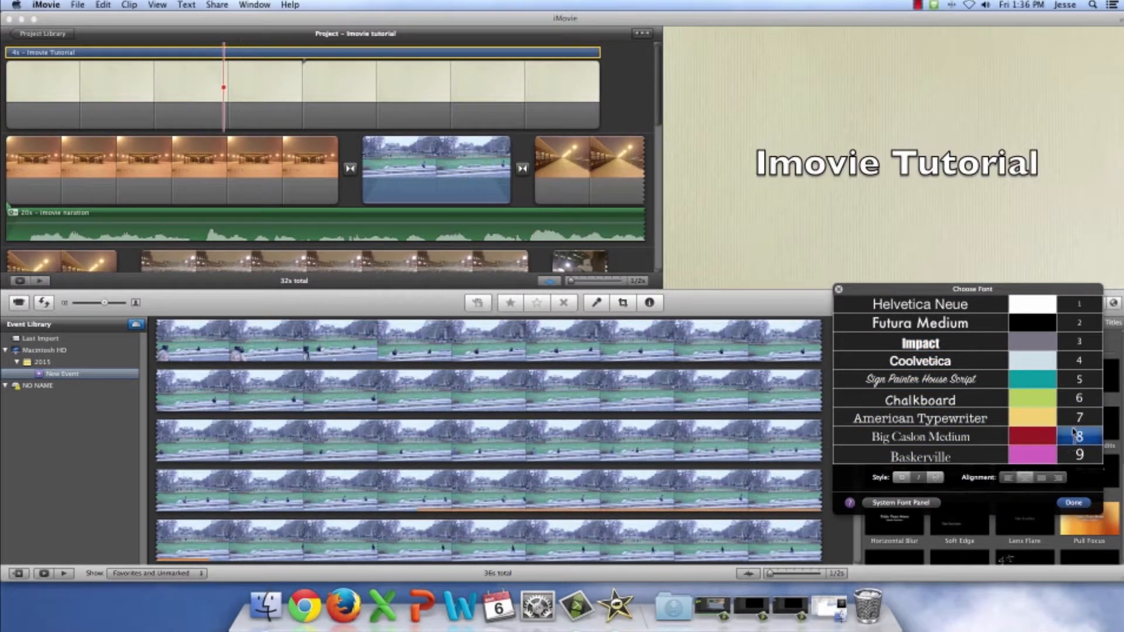
pyautogui.click(1067, 396)
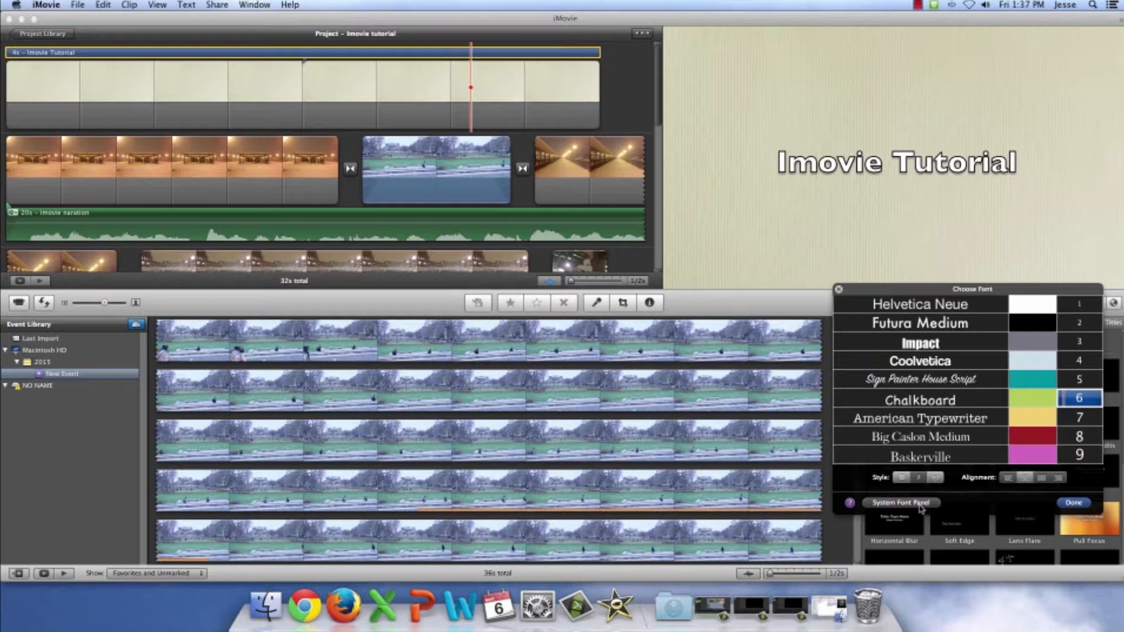
pyautogui.click(921, 503)
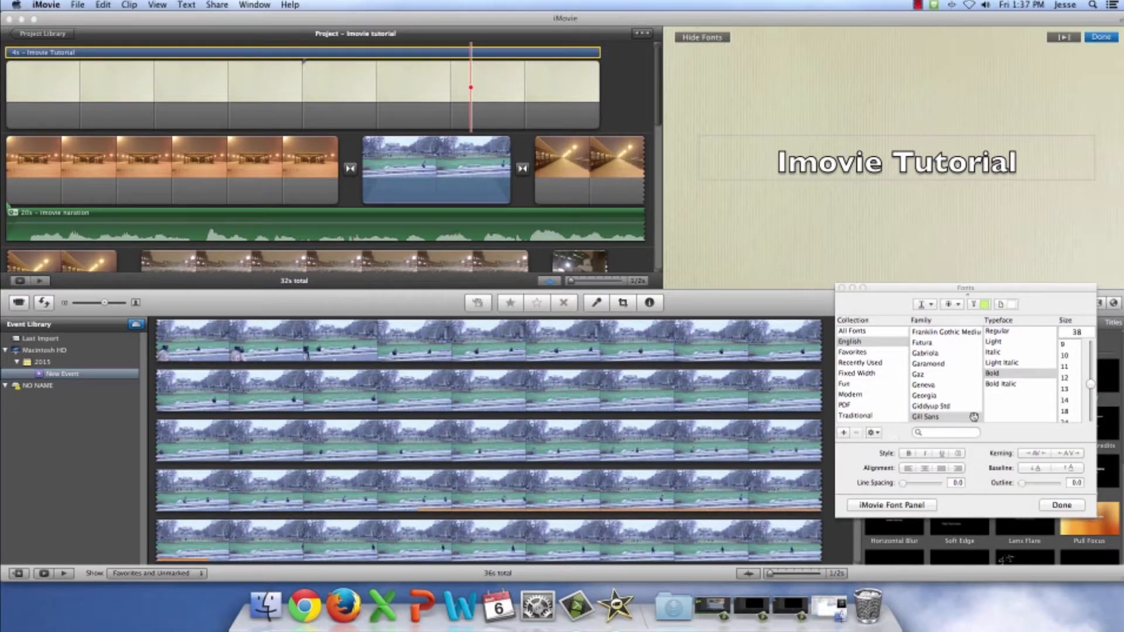
pyautogui.scroll(-2, 899, 402)
pyautogui.scroll(2, 893, 404)
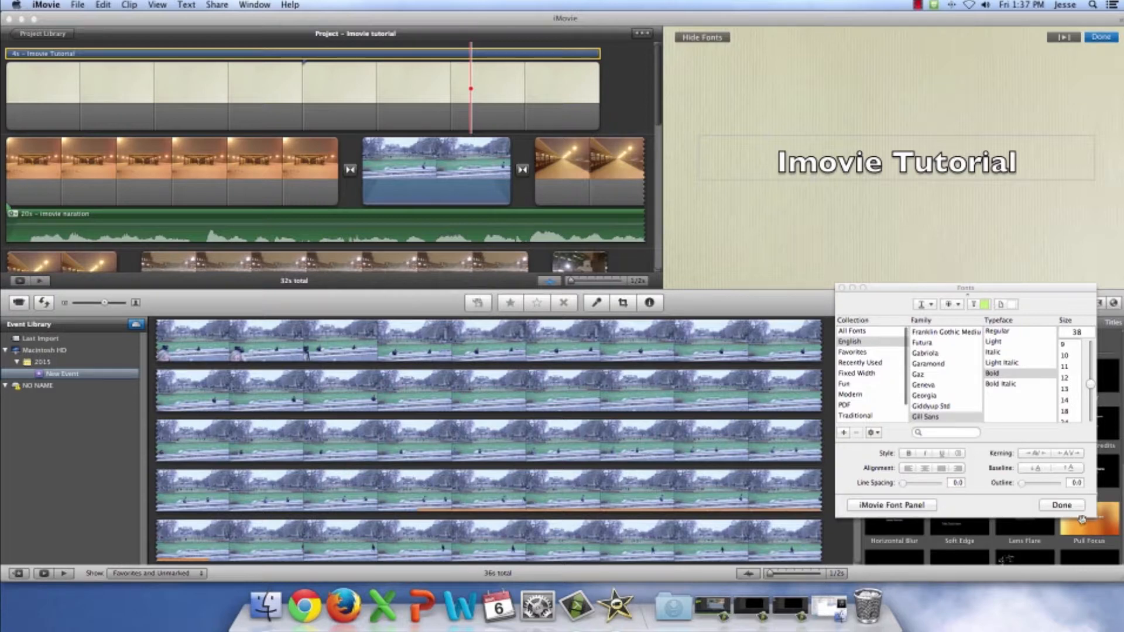
pyautogui.click(1063, 506)
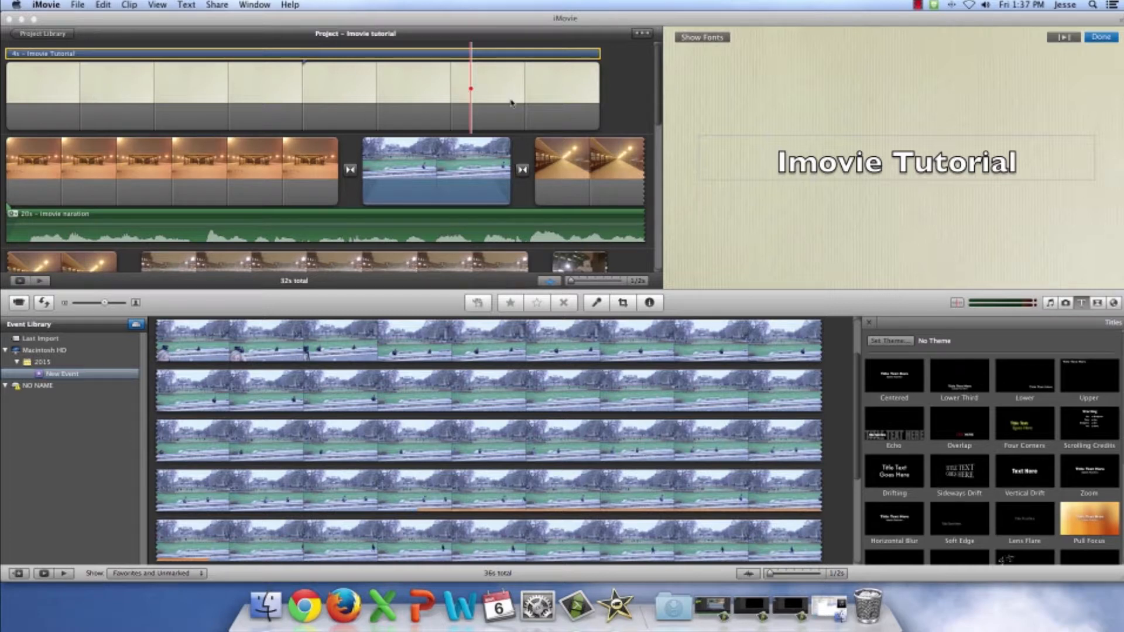
# Step: Set the opening Paper background's duration to 2.0 s and shorten the Imovie Tutorial title to 2 s to match it
pyautogui.click(16, 100)
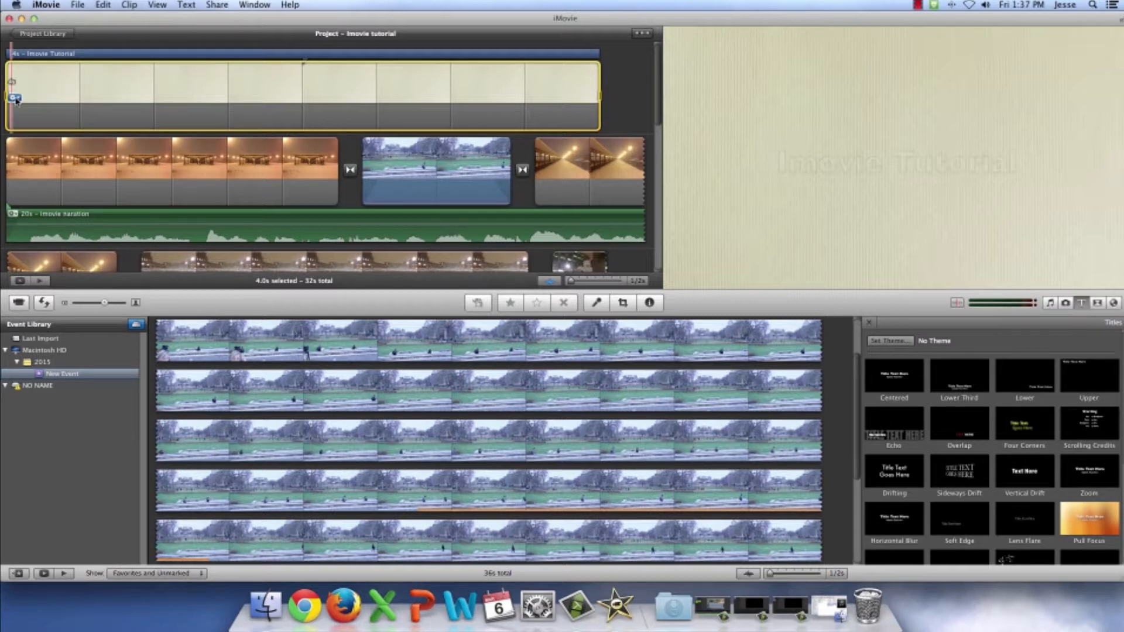
pyautogui.click(16, 99)
pyautogui.click(45, 111)
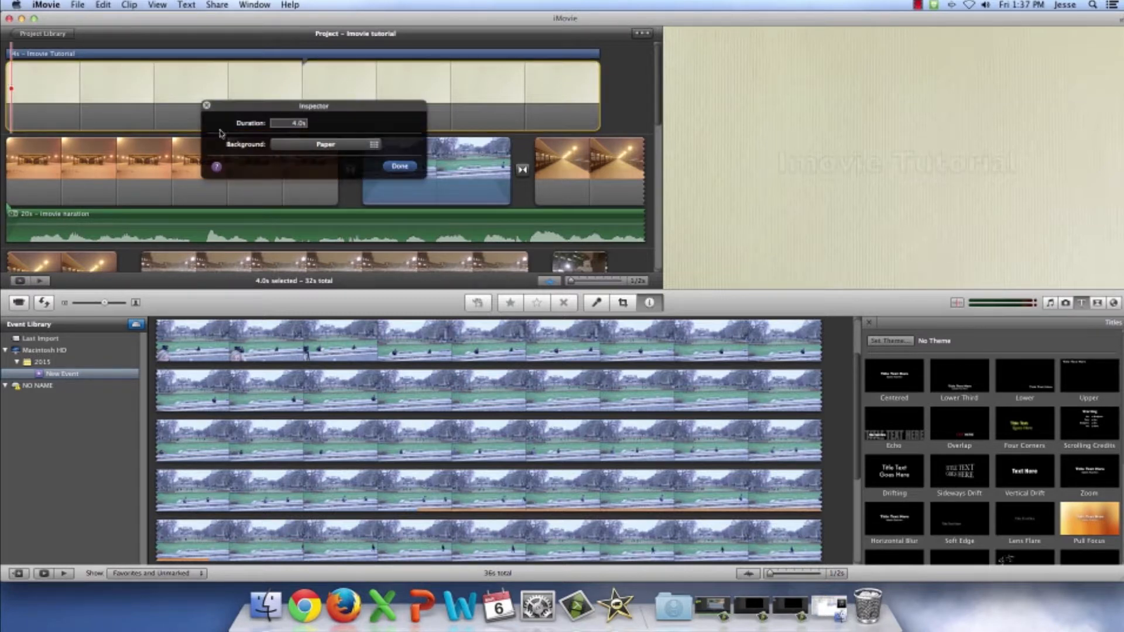
pyautogui.moveTo(306, 124); pyautogui.dragTo(256, 125)
pyautogui.write('2')
pyautogui.press('Return')
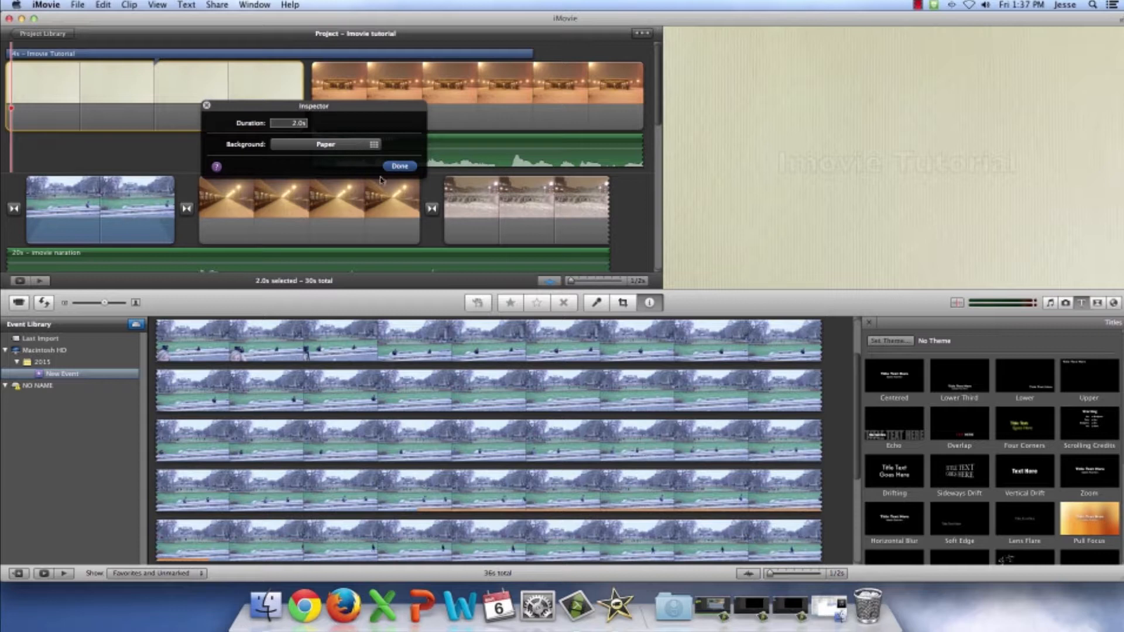
pyautogui.click(400, 167)
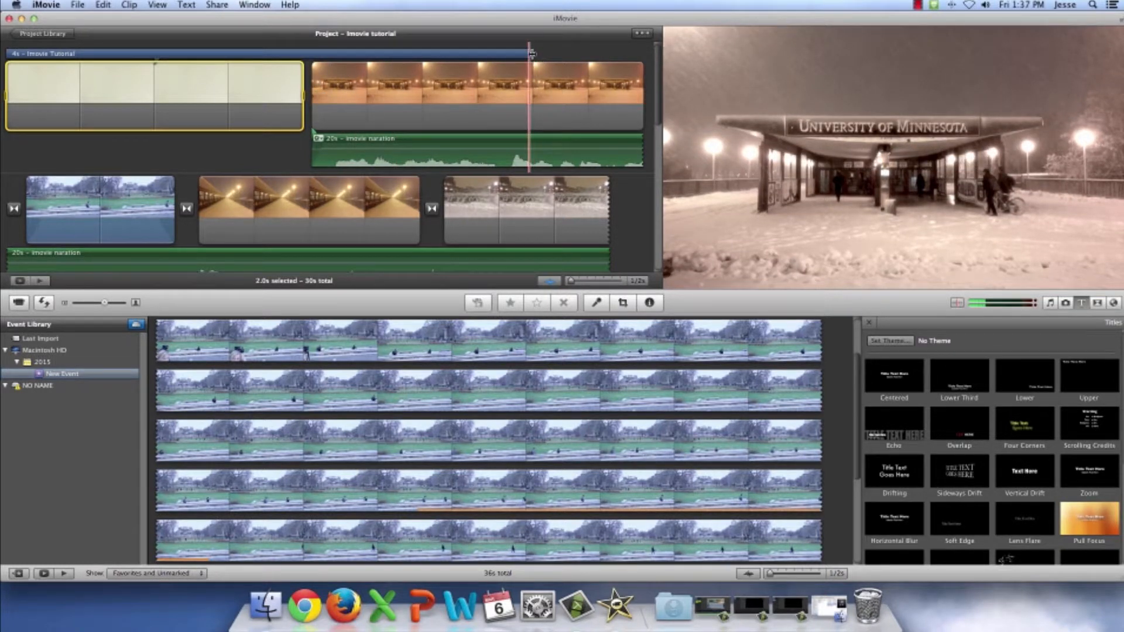
pyautogui.moveTo(532, 53); pyautogui.dragTo(309, 54)
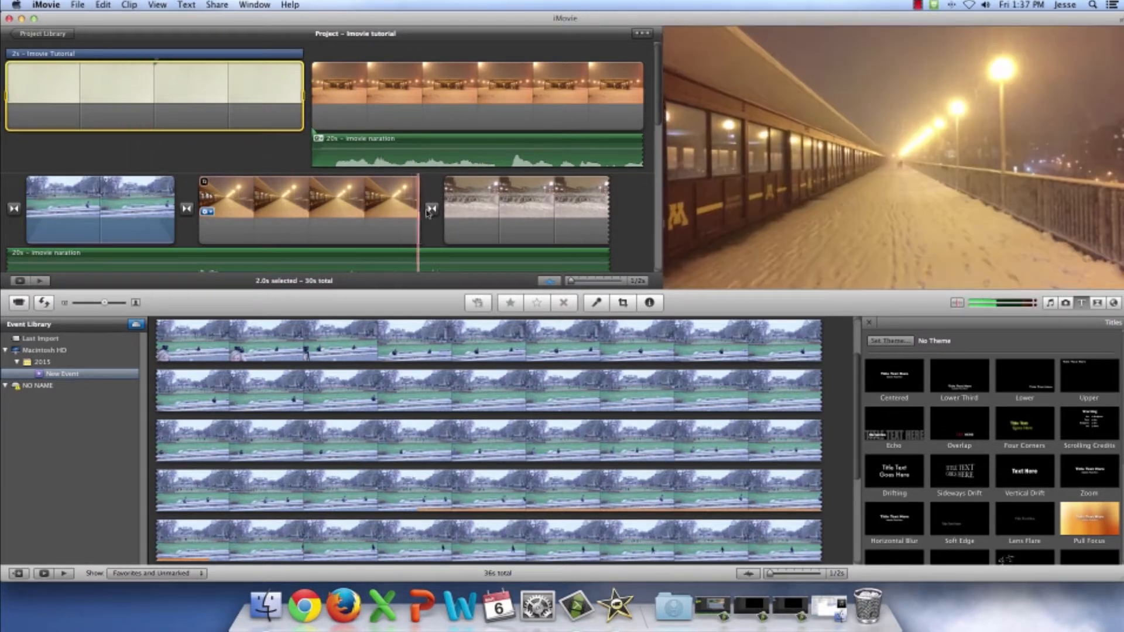
# Step: Add a Scrolling Credits title over the first part of the snowy red bridge photo at the end of the project
pyautogui.scroll(-6, 428, 212)
pyautogui.scroll(6, 457, 205)
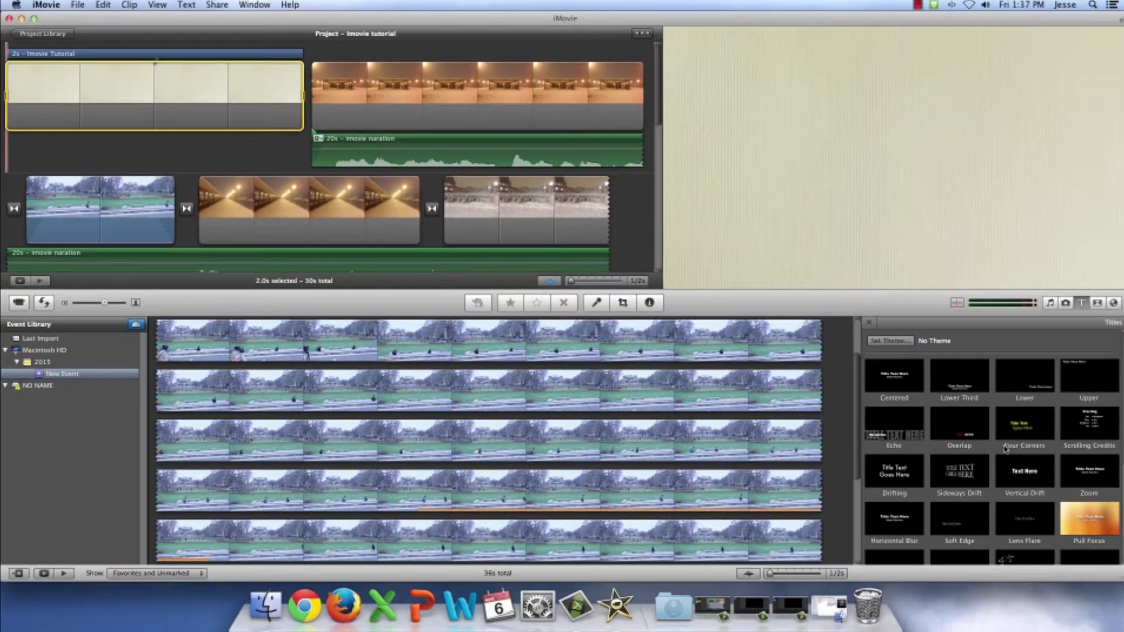
pyautogui.scroll(-2, 1084, 430)
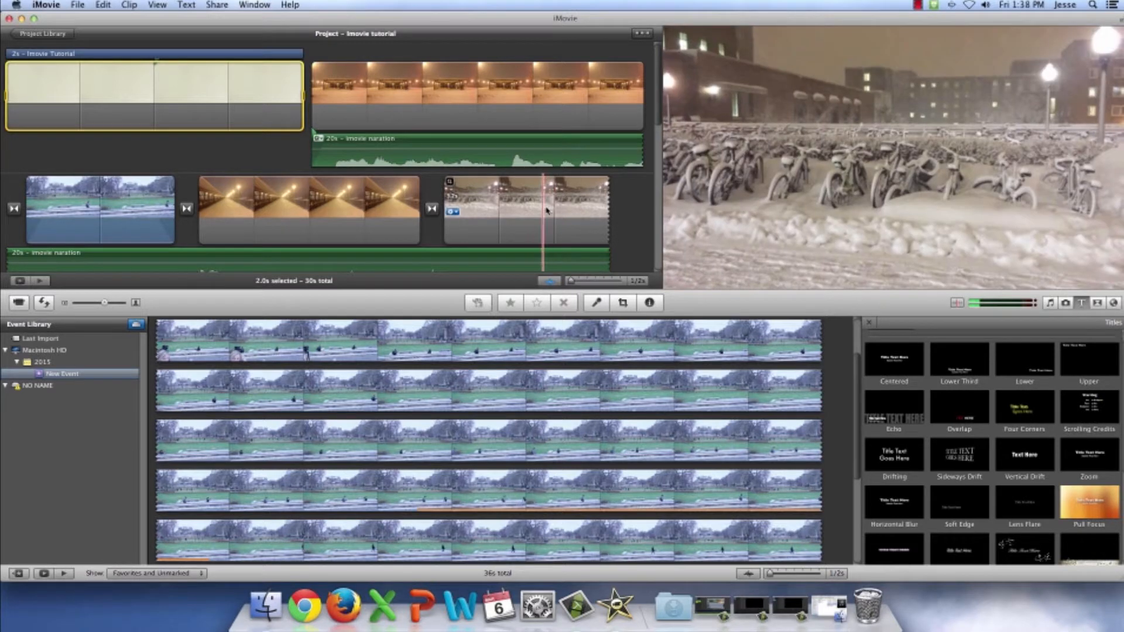
pyautogui.scroll(-5, 545, 211)
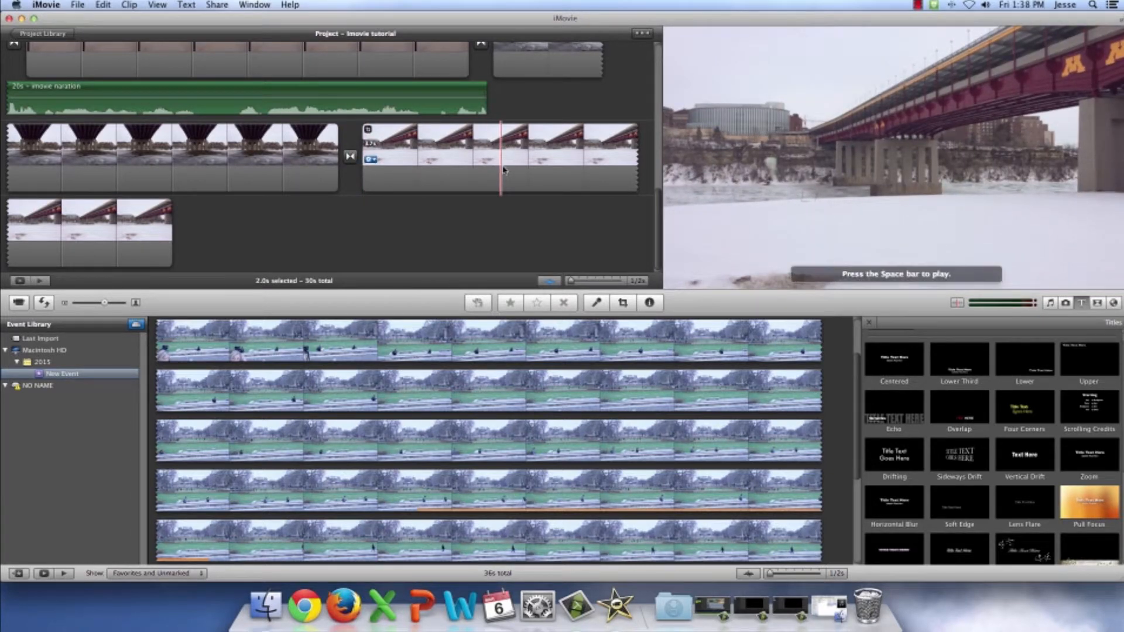
pyautogui.moveTo(1095, 412); pyautogui.dragTo(408, 148)
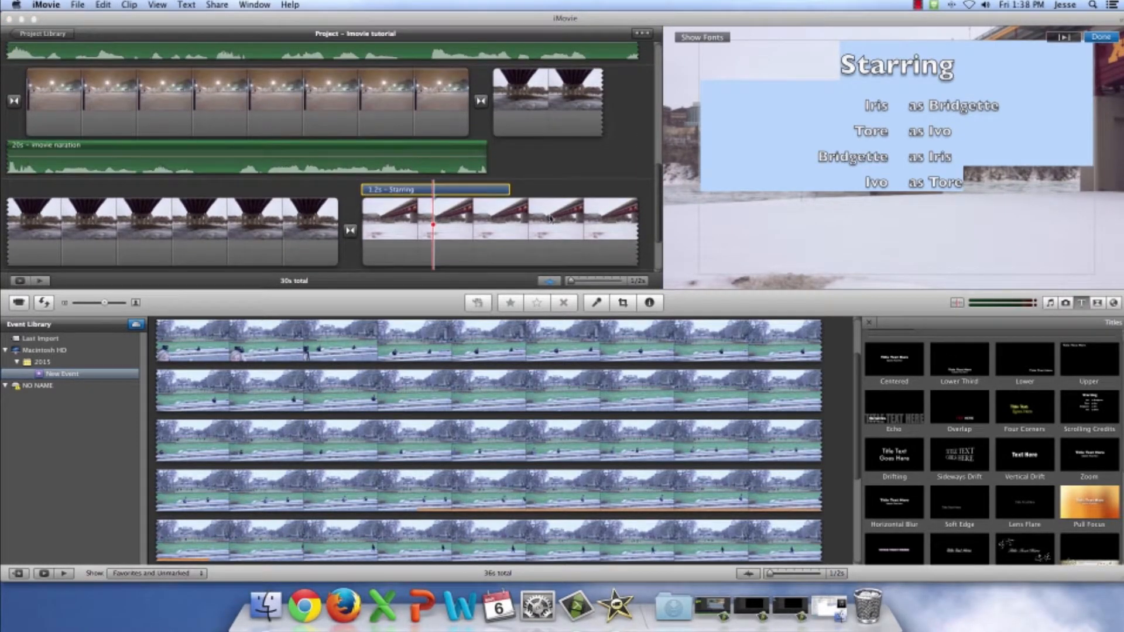
# Step: Replace the "Starring" heading of the scrolling credits with "Credits"
pyautogui.click(966, 71)
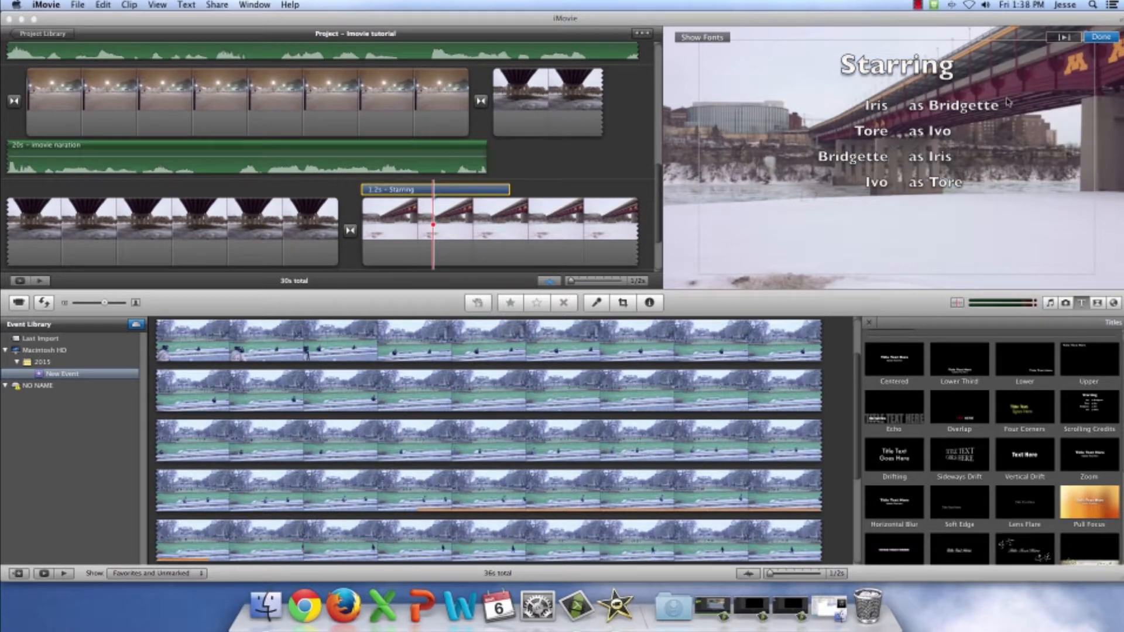
pyautogui.moveTo(1006, 107); pyautogui.dragTo(902, 107)
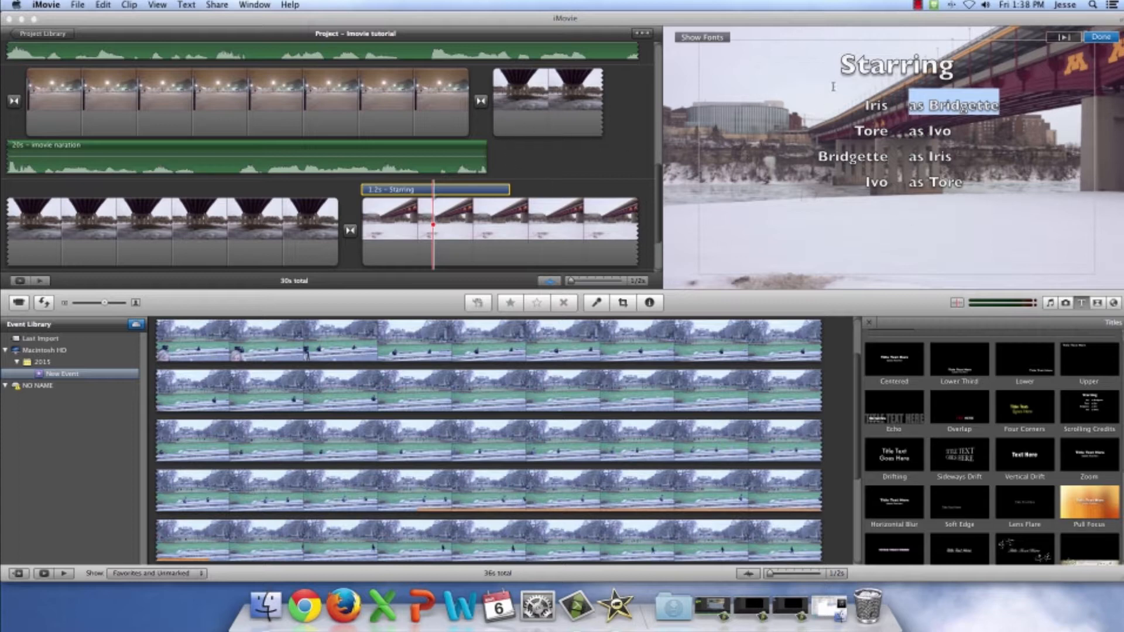
pyautogui.click(860, 65)
pyautogui.moveTo(957, 65); pyautogui.dragTo(816, 66)
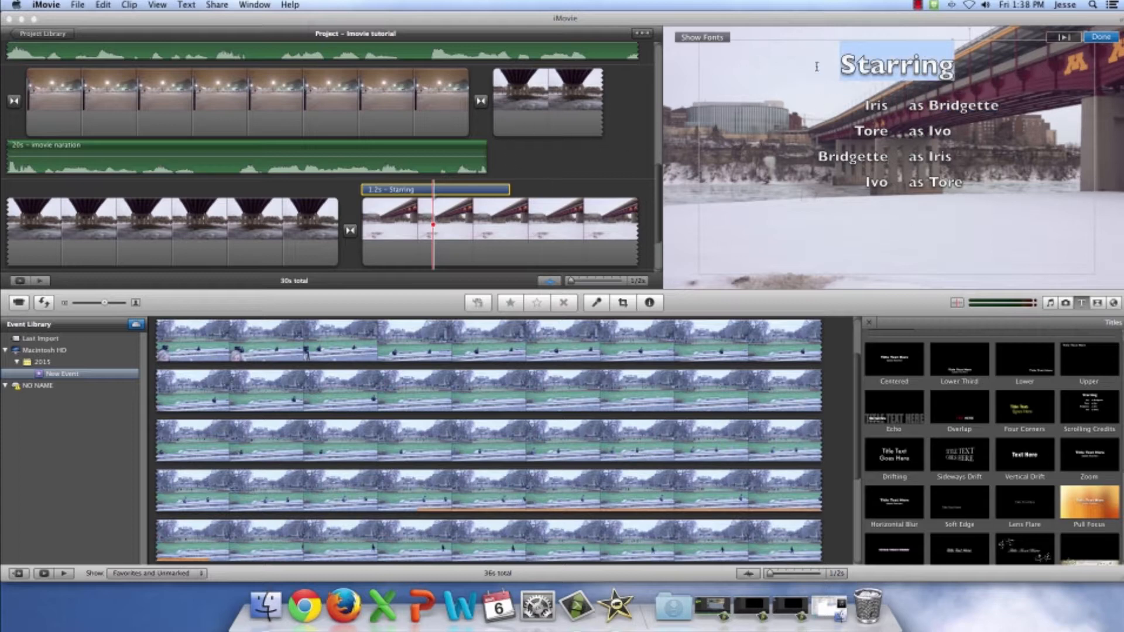
pyautogui.write('Credits')
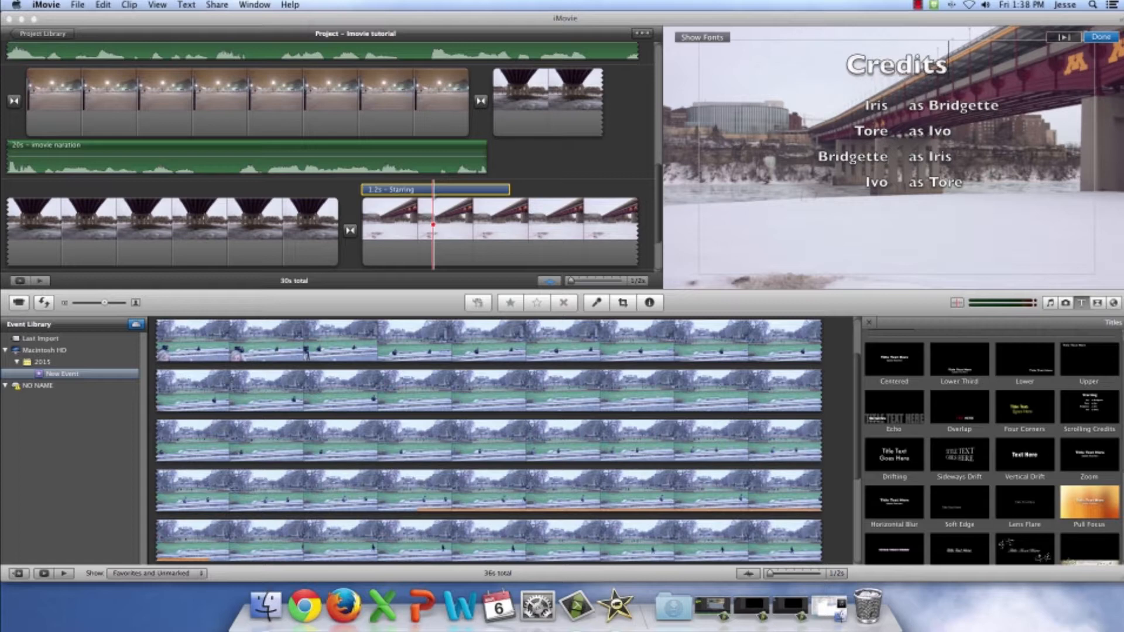
# Step: Extend the Credits title to 2.5 s over the snowy red bridge photo and play back the ending
pyautogui.click(611, 146)
pyautogui.moveTo(512, 192); pyautogui.dragTo(615, 197)
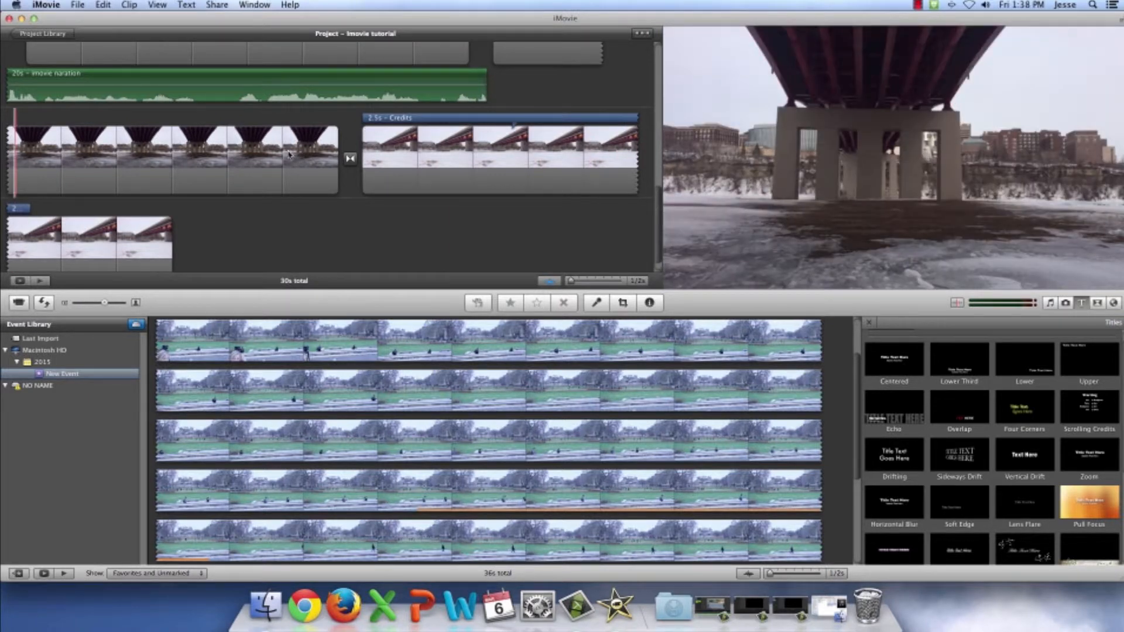
pyautogui.press('space')
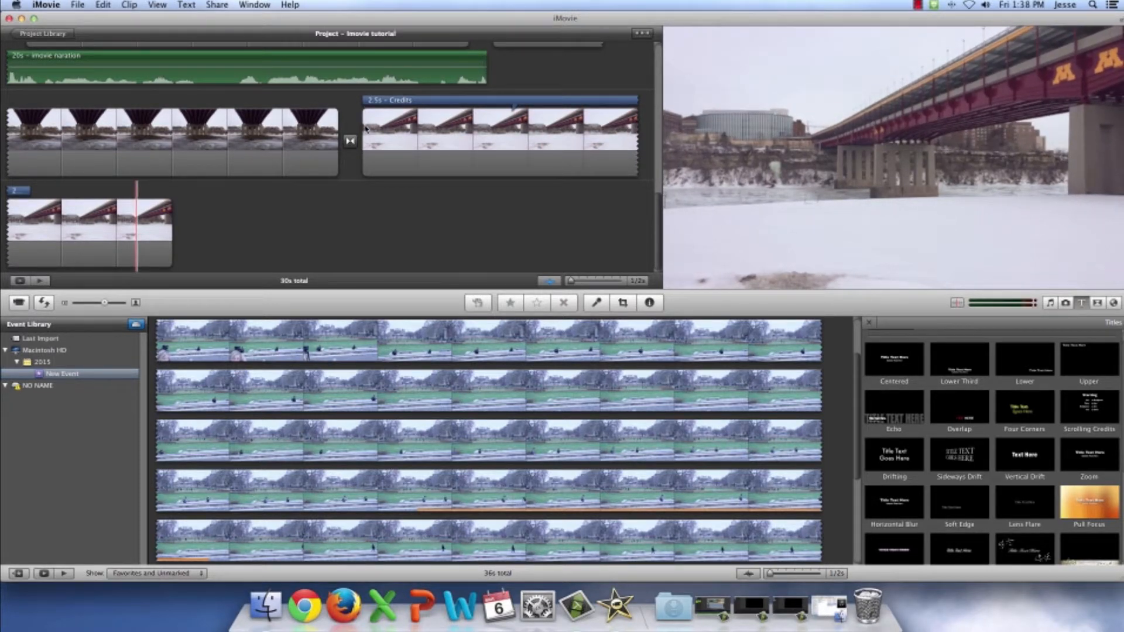
# Step: Move the Credits title to the start of the under-bridge photo and extend it to 6.5 s, reaching over the snowy red bridge photo
pyautogui.click(433, 101)
pyautogui.click(363, 105)
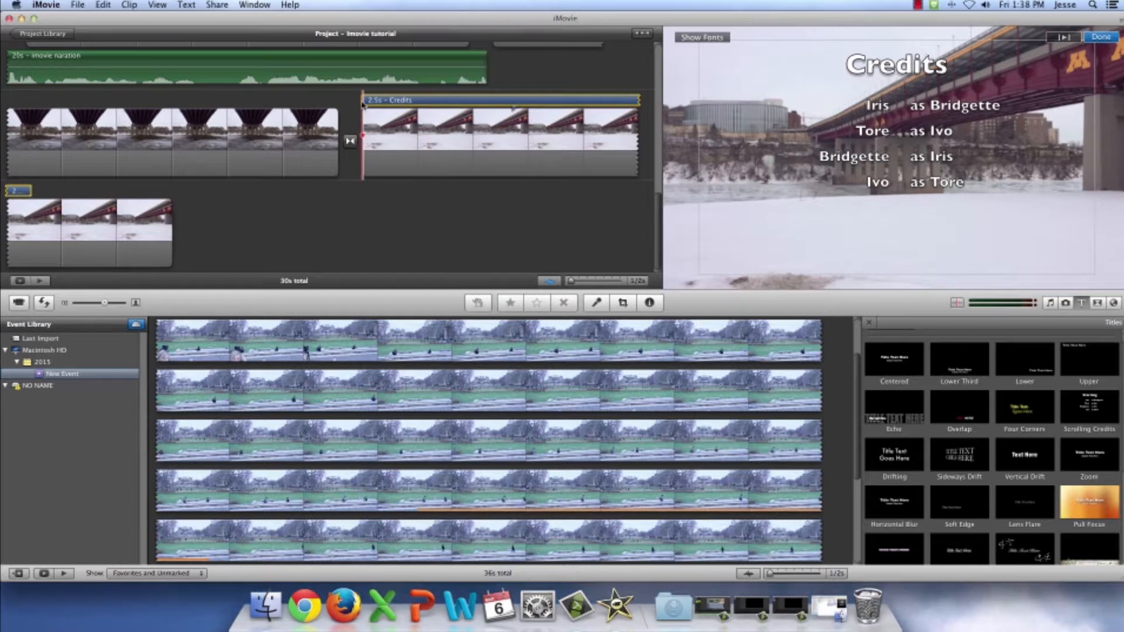
pyautogui.moveTo(392, 105); pyautogui.dragTo(515, 115)
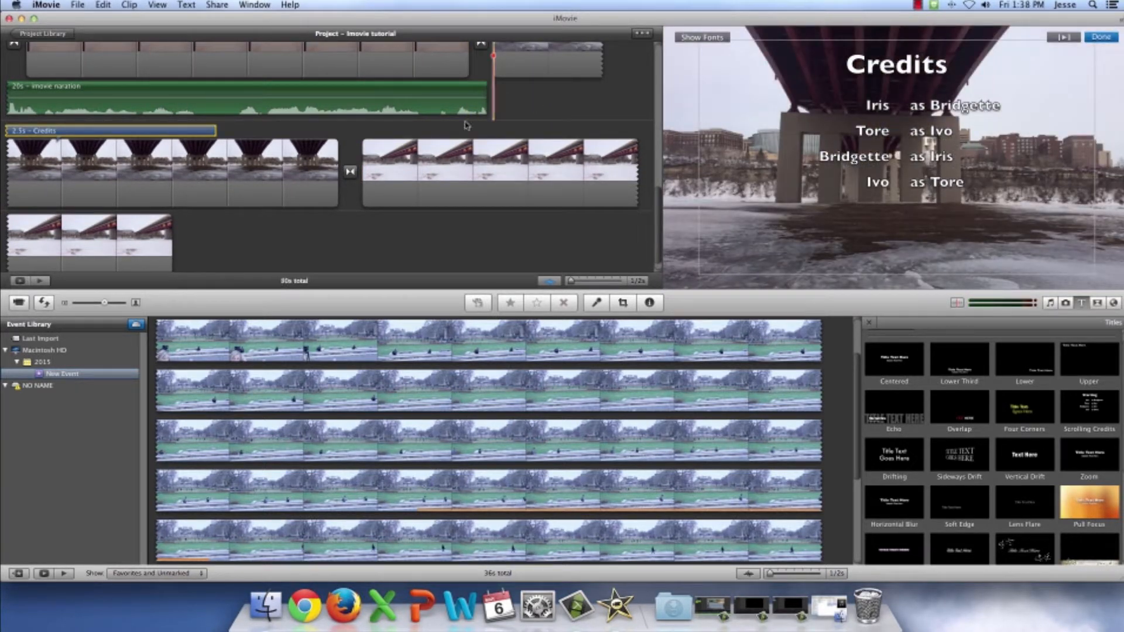
pyautogui.moveTo(216, 134); pyautogui.dragTo(640, 134)
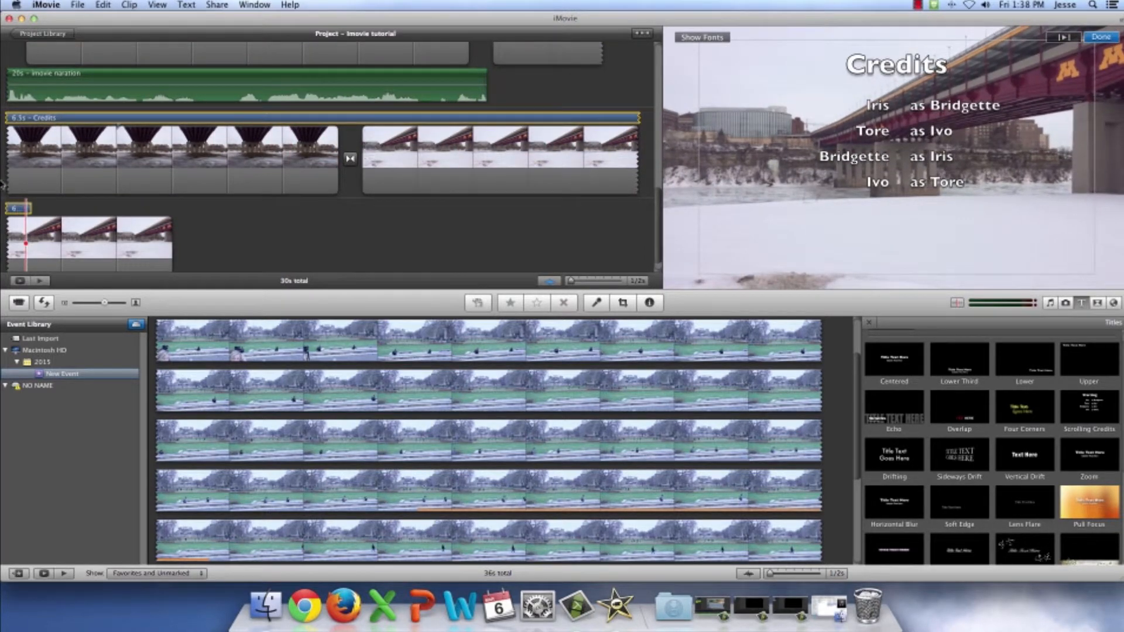
pyautogui.click(3, 118)
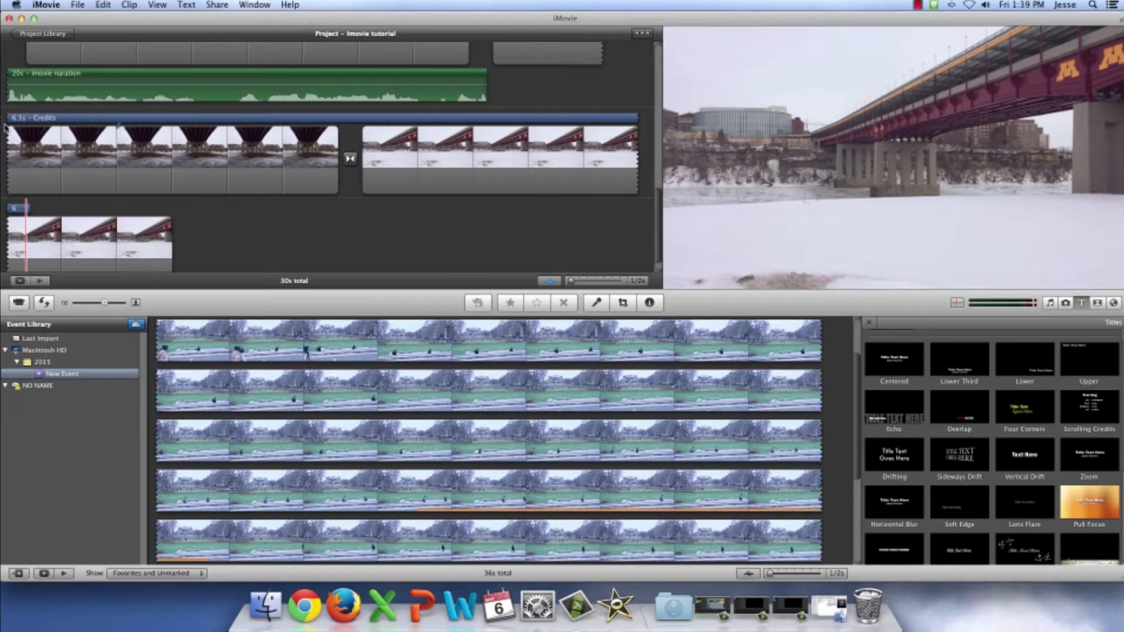
# Step: Play the project from the under-bridge photo to check the scrolling credits, and close the titles browser
pyautogui.click(8, 135)
pyautogui.press('space')
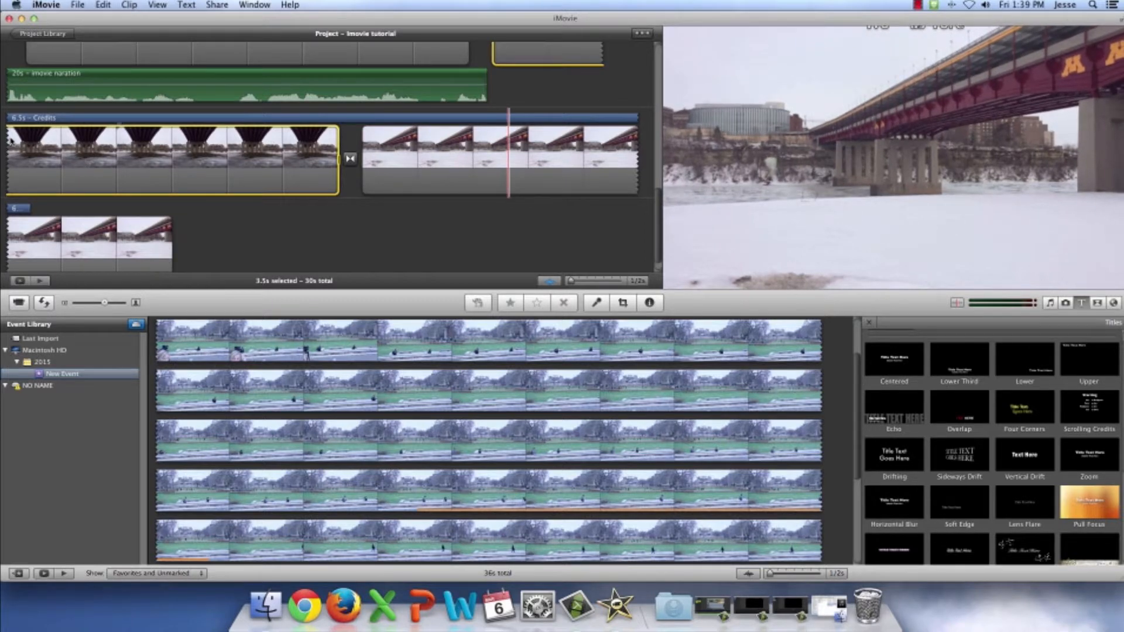
pyautogui.click(10, 141)
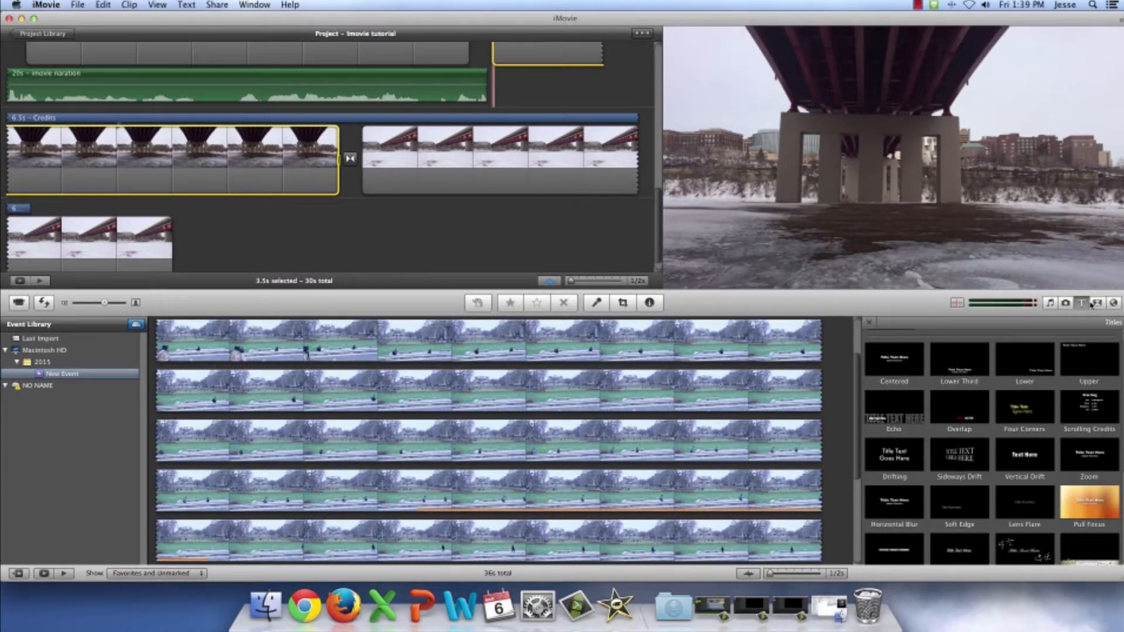
pyautogui.click(868, 327)
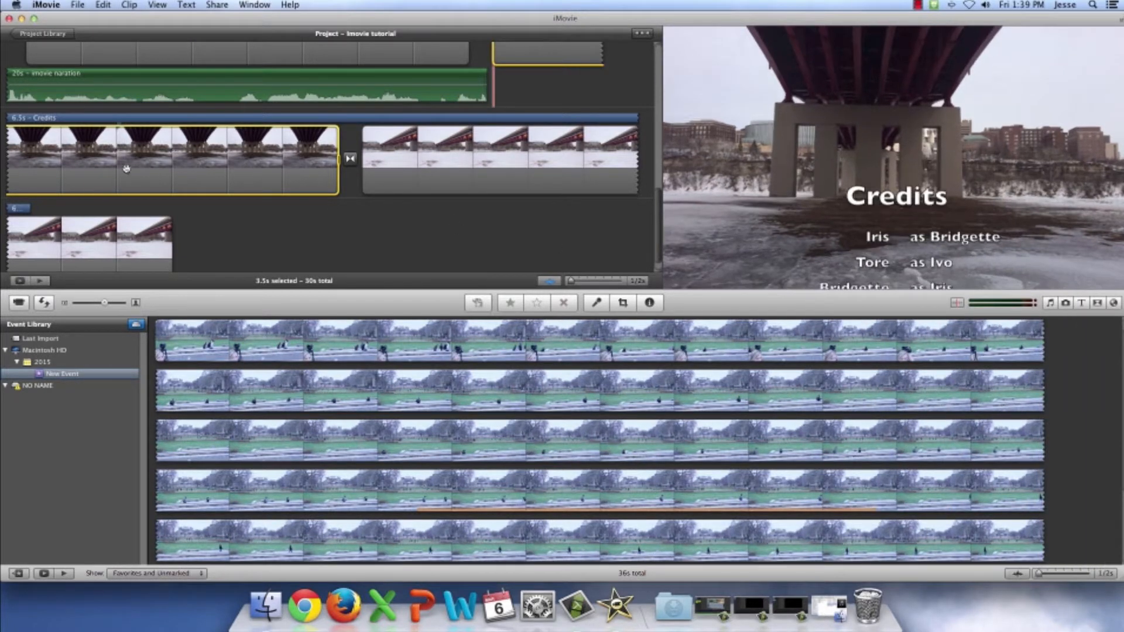
# Step: Open the cropping and Ken Burns settings of the University of Minnesota photo, compare Crop with Ken Burns, and finish with Ken Burns kept
pyautogui.scroll(-1, 120, 171)
pyautogui.scroll(5, 120, 171)
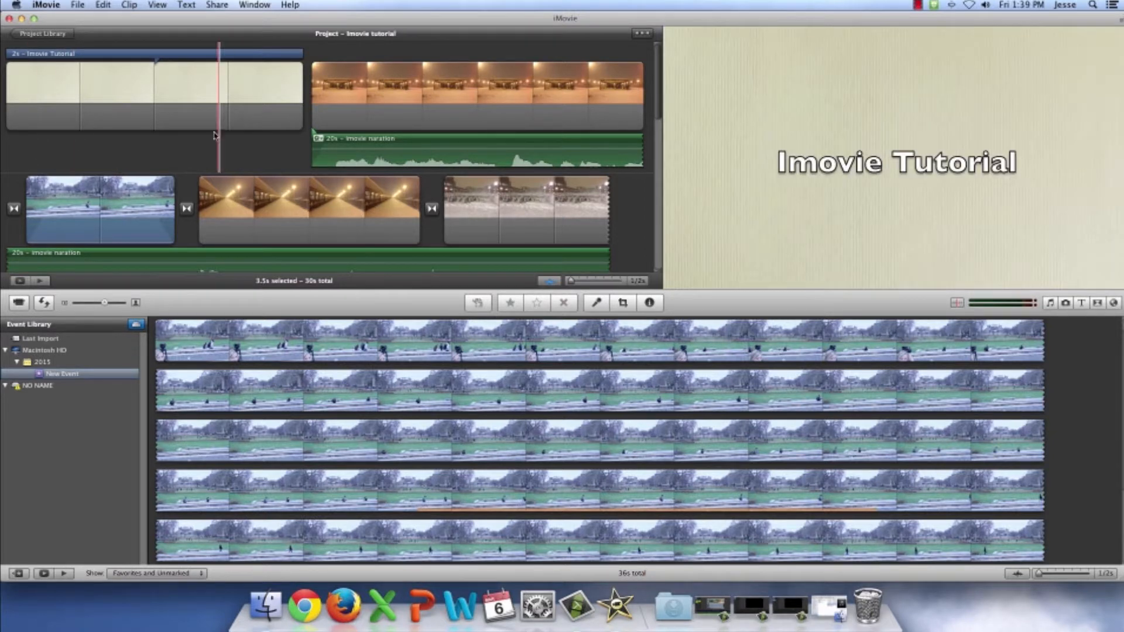
pyautogui.click(320, 98)
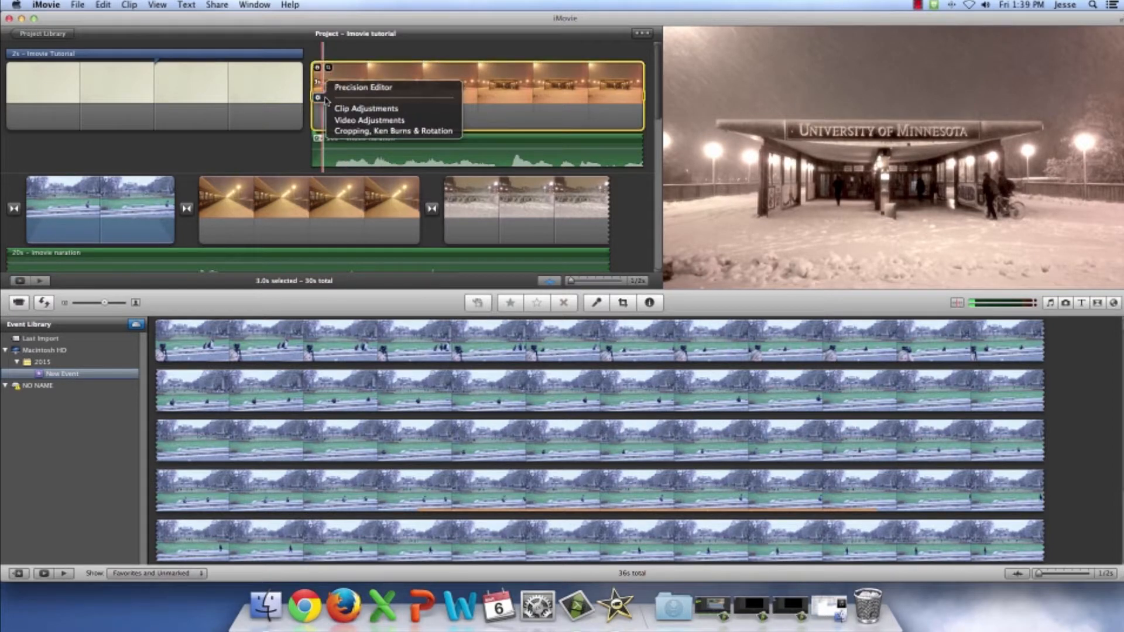
pyautogui.click(408, 131)
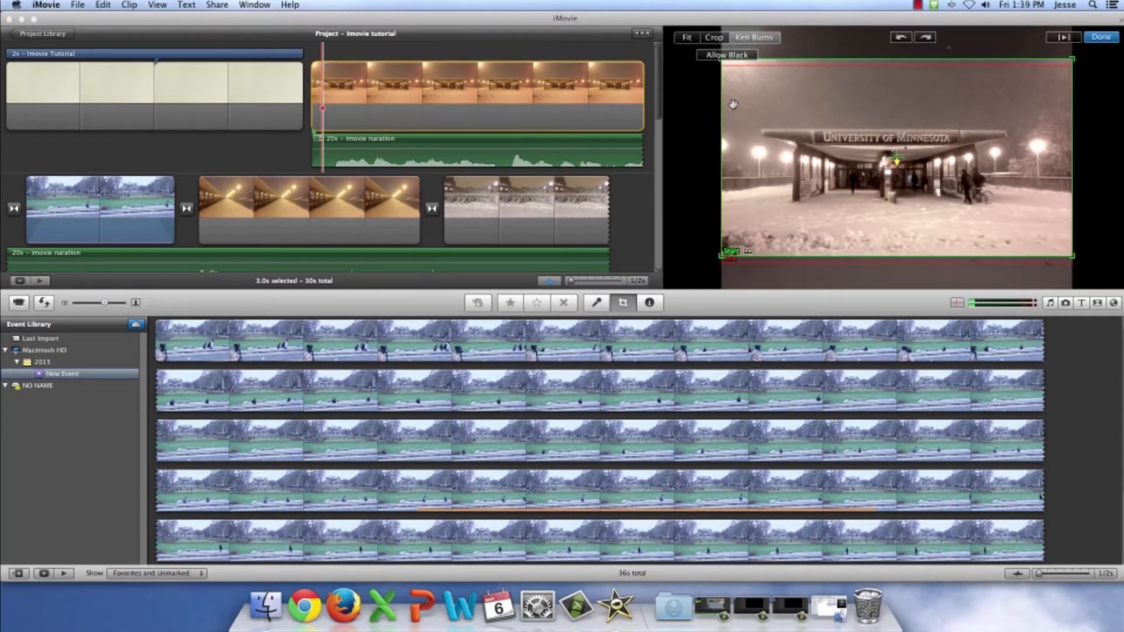
pyautogui.click(713, 39)
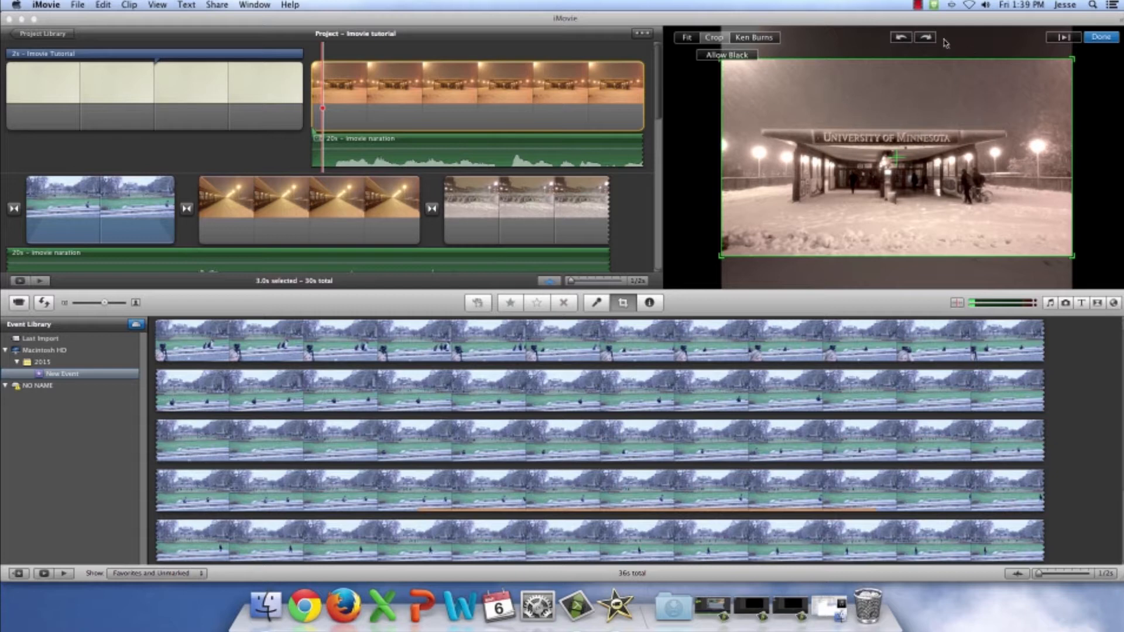
pyautogui.click(766, 41)
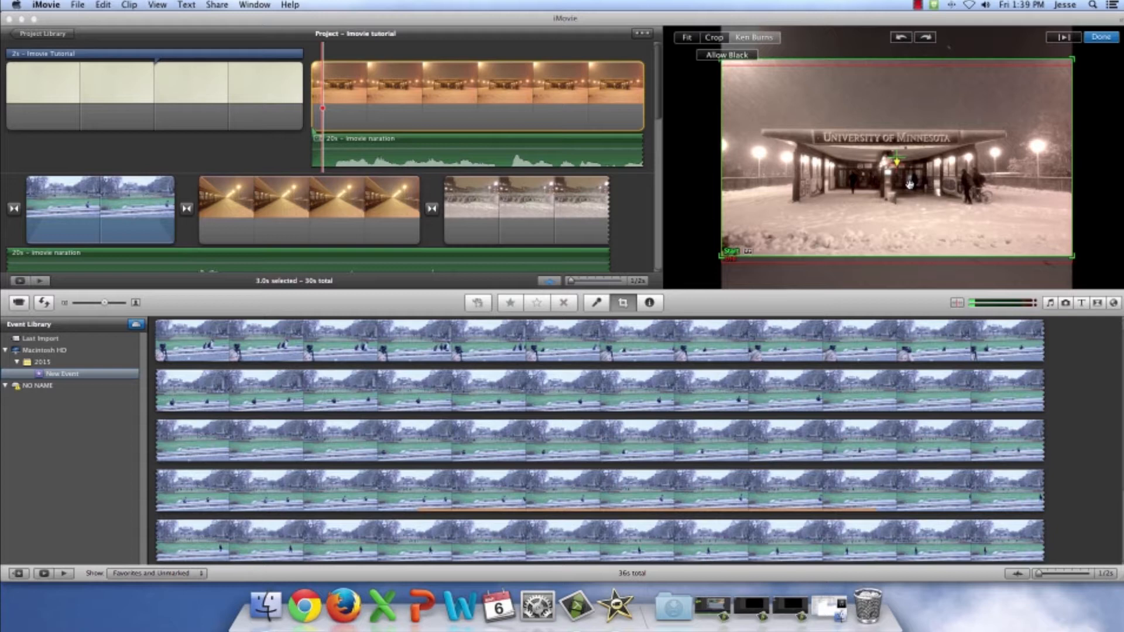
pyautogui.click(1102, 37)
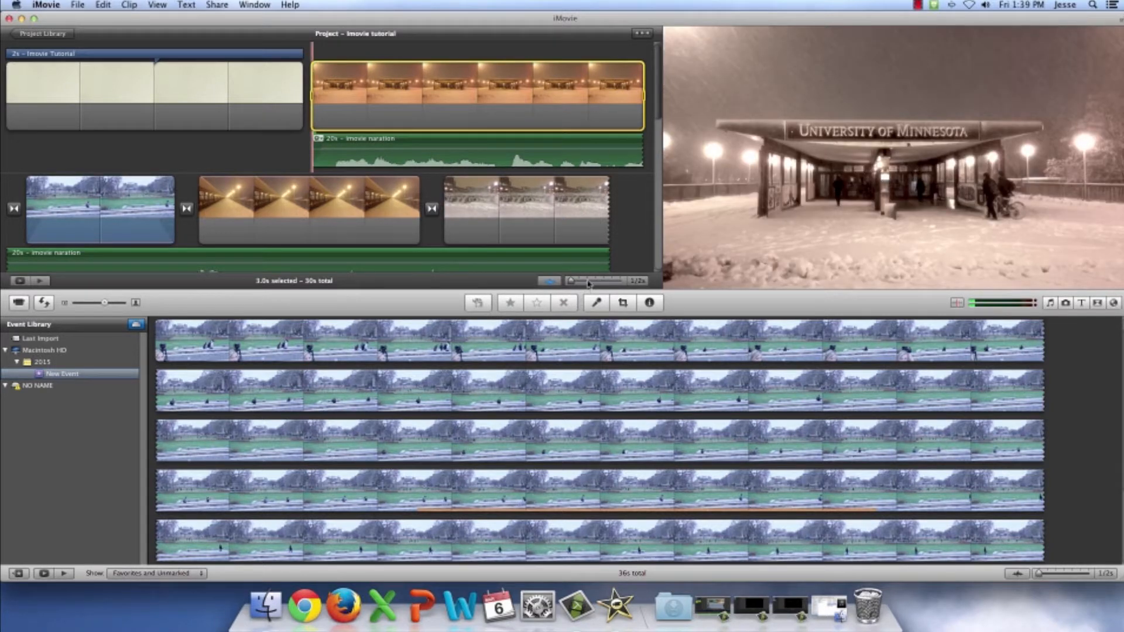
# Step: Compare the project filmstrips at 1 s, 1/2 s and All frame intervals, and return them to 1/2 s
pyautogui.moveTo(576, 284); pyautogui.dragTo(583, 285)
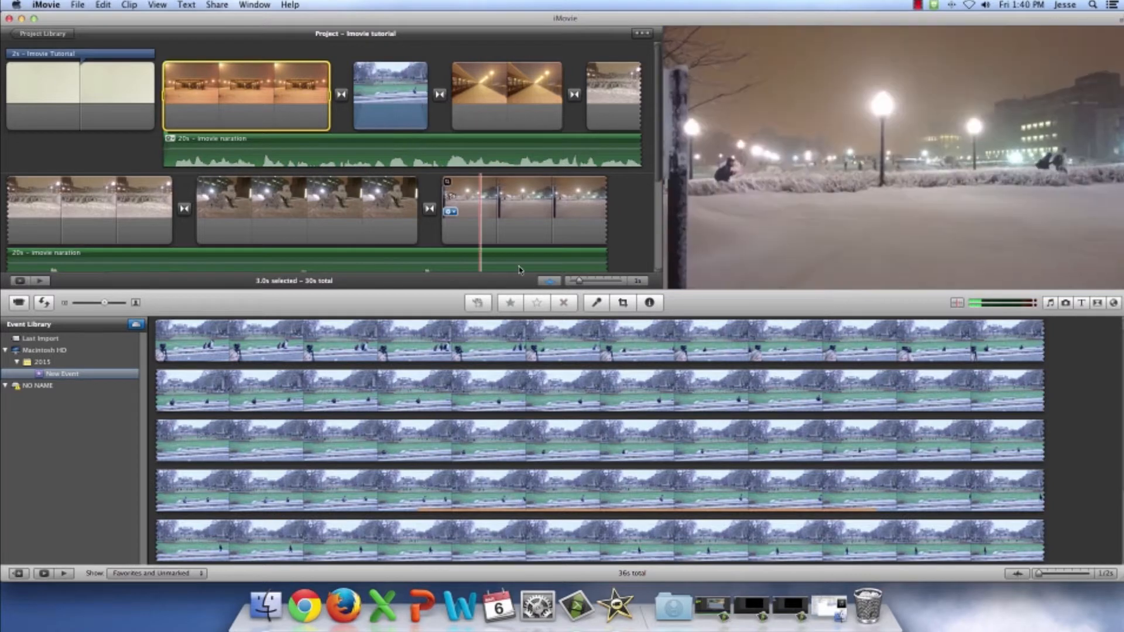
pyautogui.moveTo(580, 282); pyautogui.dragTo(571, 282)
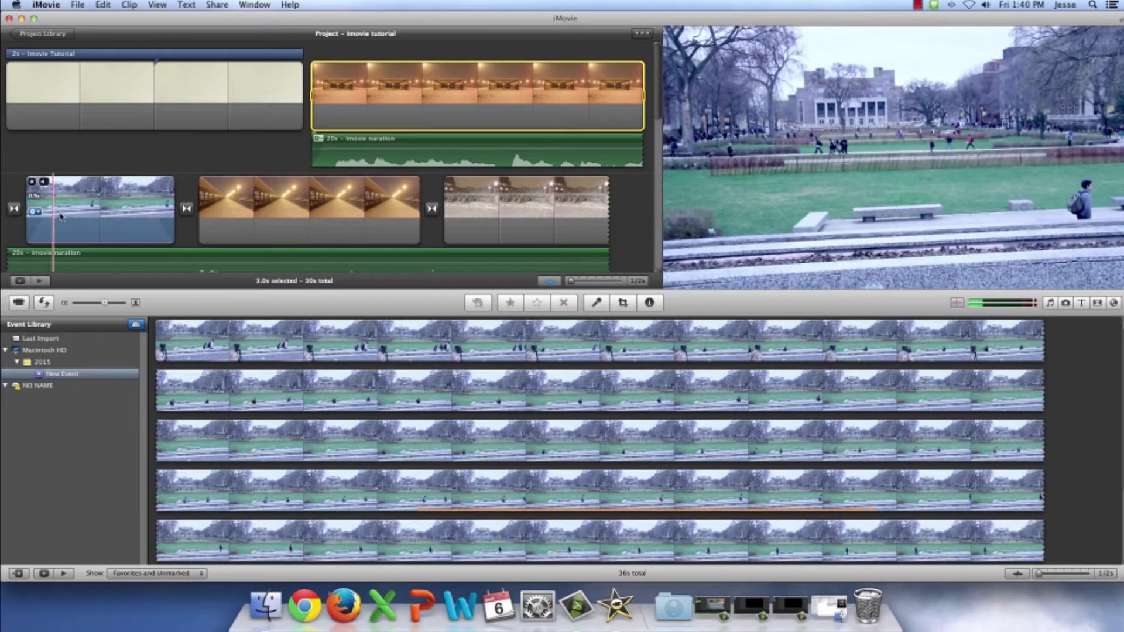
pyautogui.press('space')
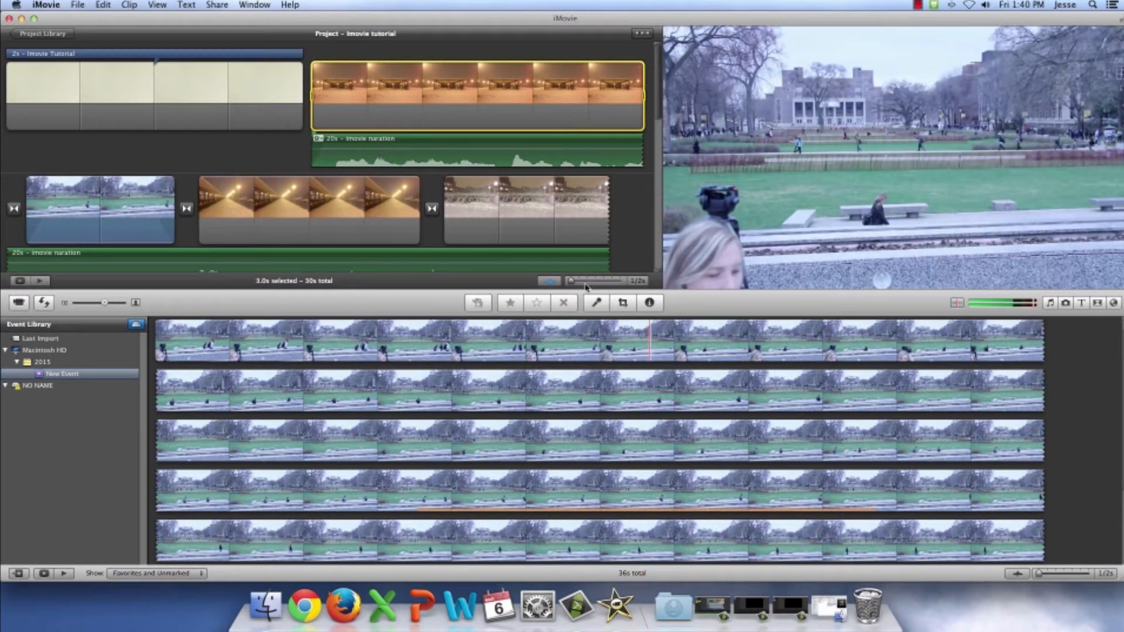
pyautogui.click(624, 283)
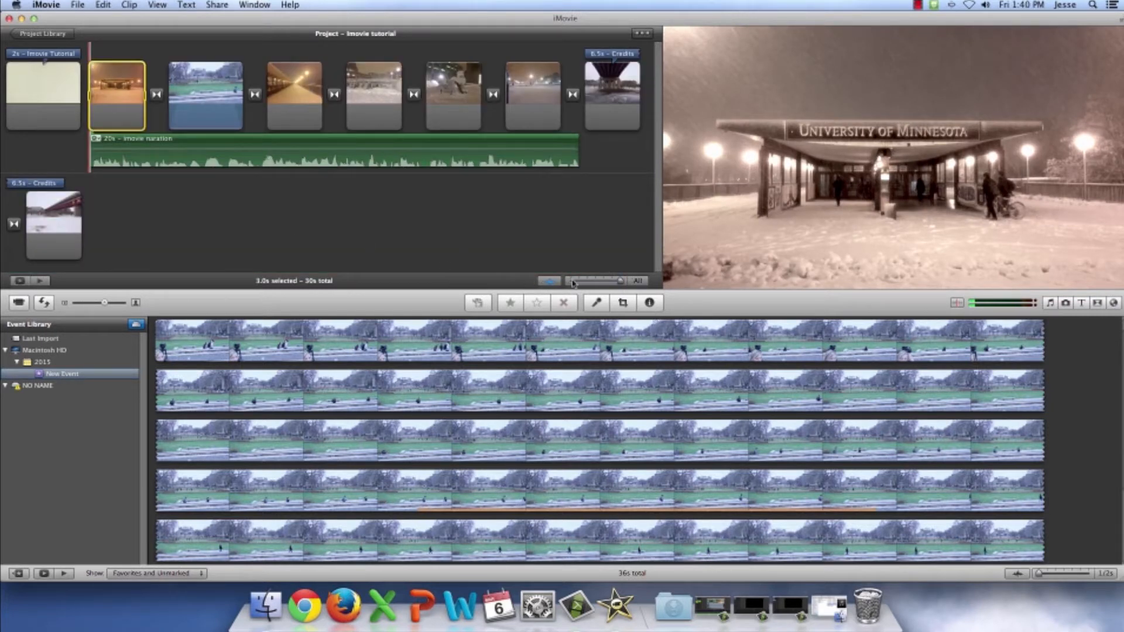
pyautogui.moveTo(621, 282); pyautogui.dragTo(560, 285)
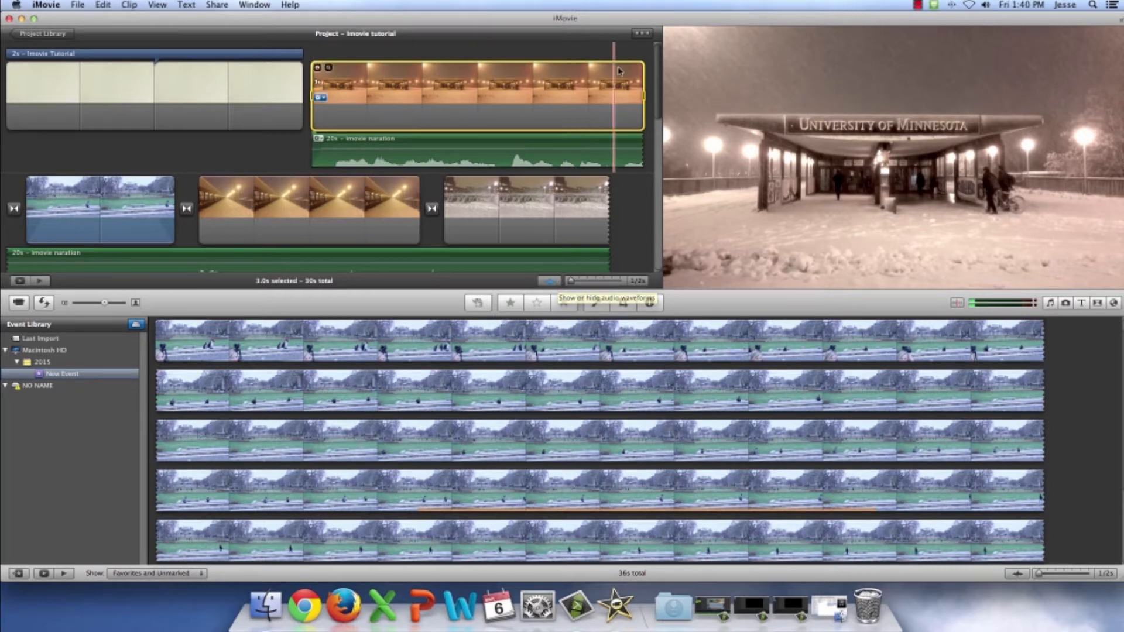
# Step: View the project as a single-row timeline, look further along it, and return to the multi-row layout
pyautogui.click(643, 35)
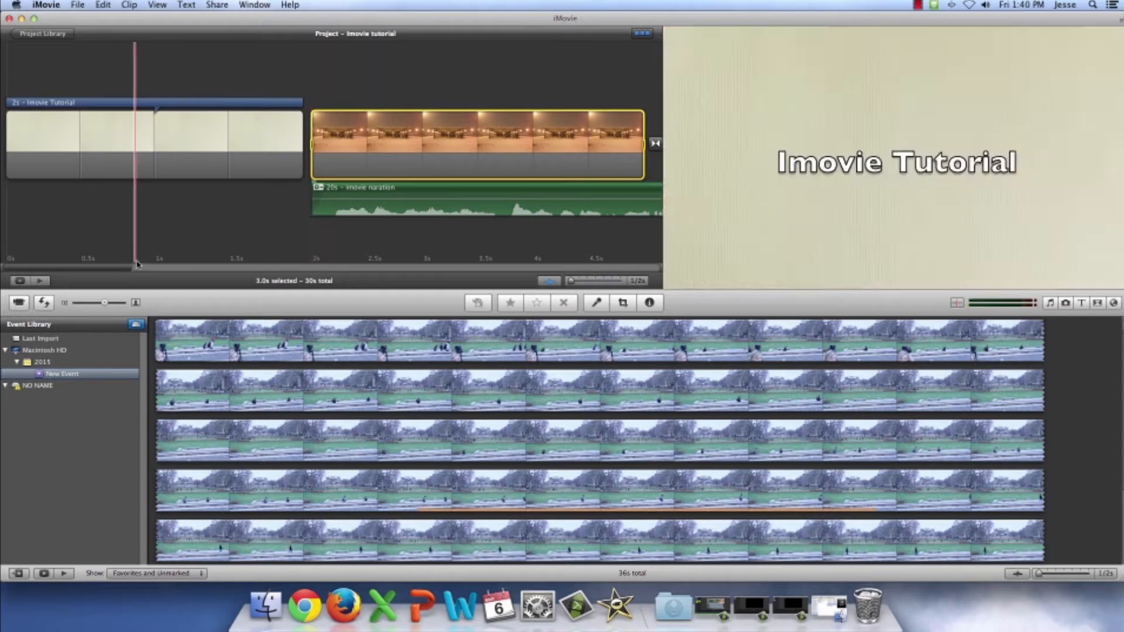
pyautogui.moveTo(128, 270)
pyautogui.mouseDown()
pyautogui.moveTo(634, 263)
pyautogui.moveTo(143, 253)
pyautogui.mouseUp()
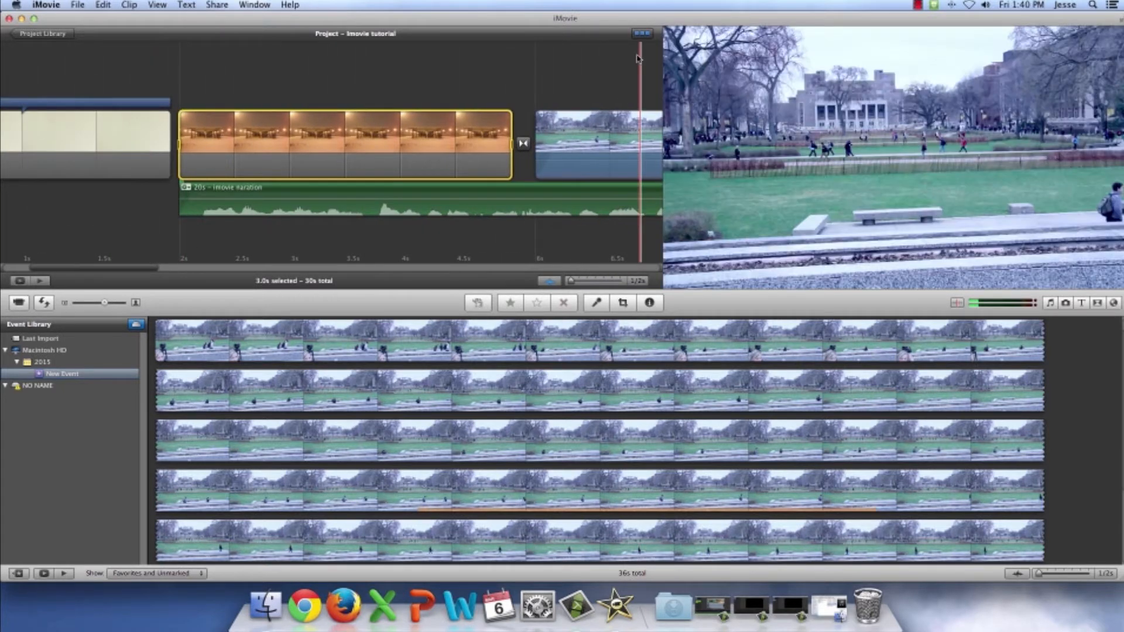
pyautogui.click(648, 34)
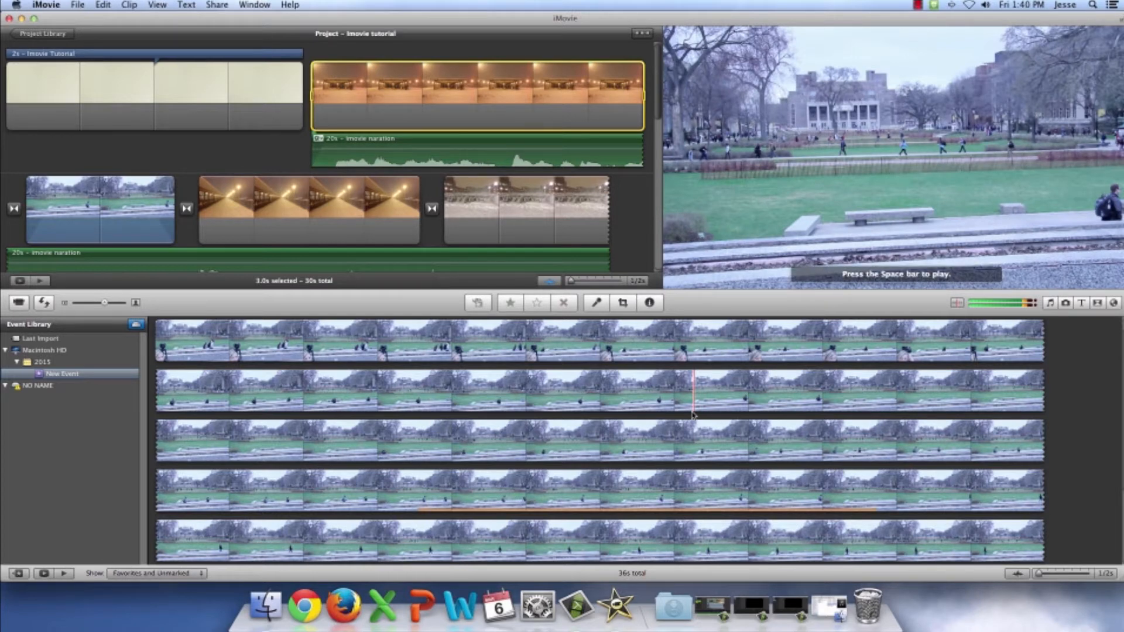
# Step: Record a 3.7 s voiceover from the Built-in Microphone over the snowy red bridge photo and close the voiceover settings
pyautogui.click(657, 150)
pyautogui.moveTo(657, 151); pyautogui.dragTo(654, 224)
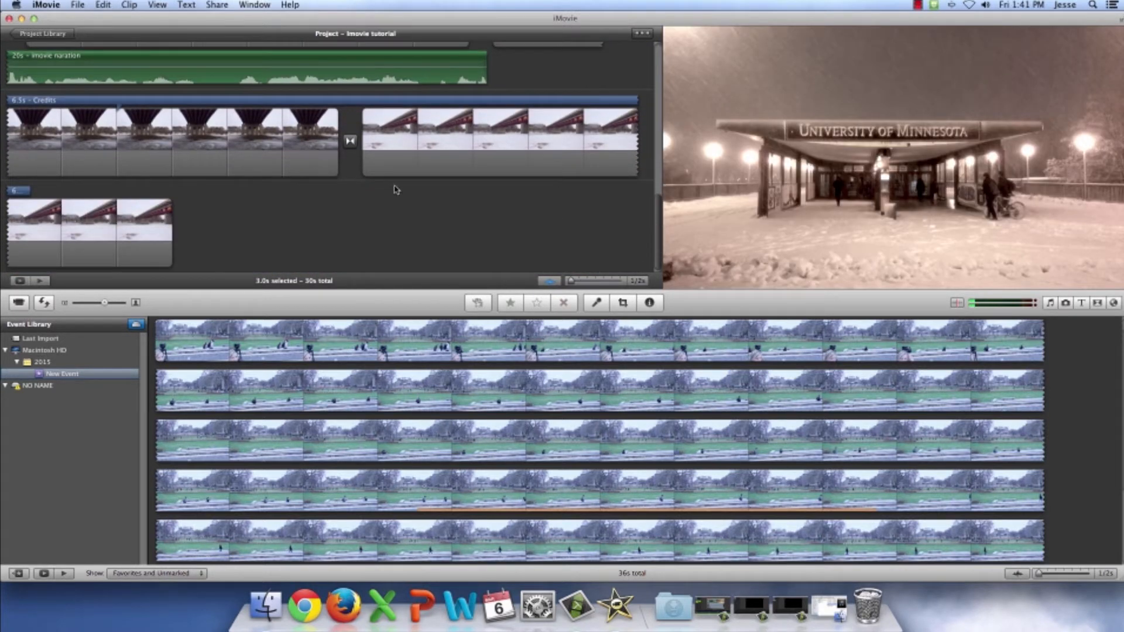
pyautogui.click(365, 146)
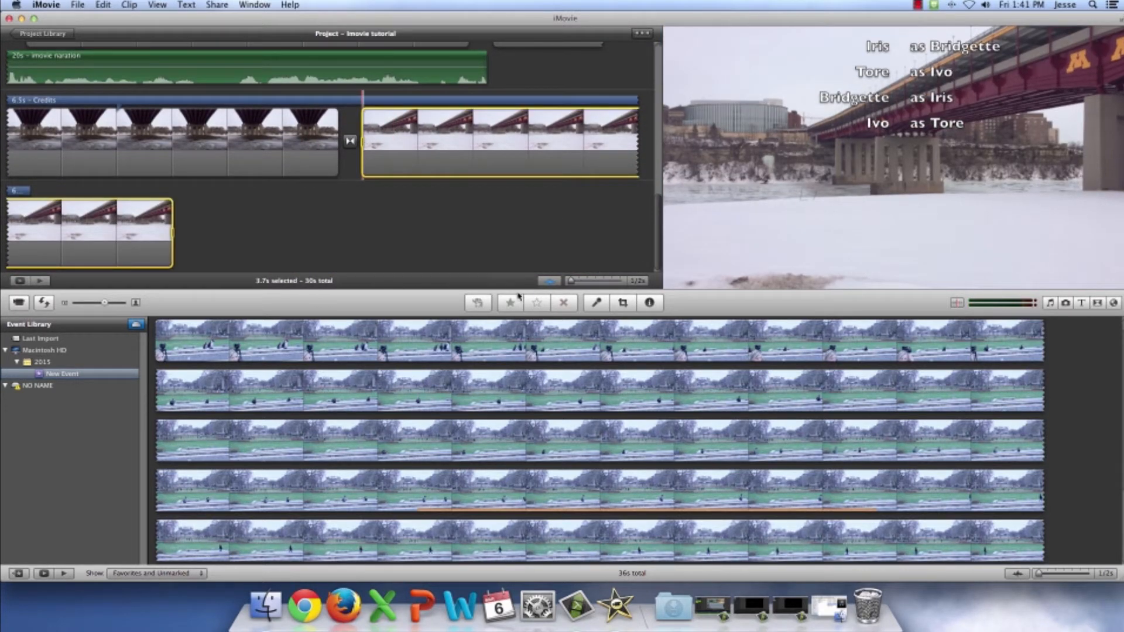
pyautogui.click(597, 303)
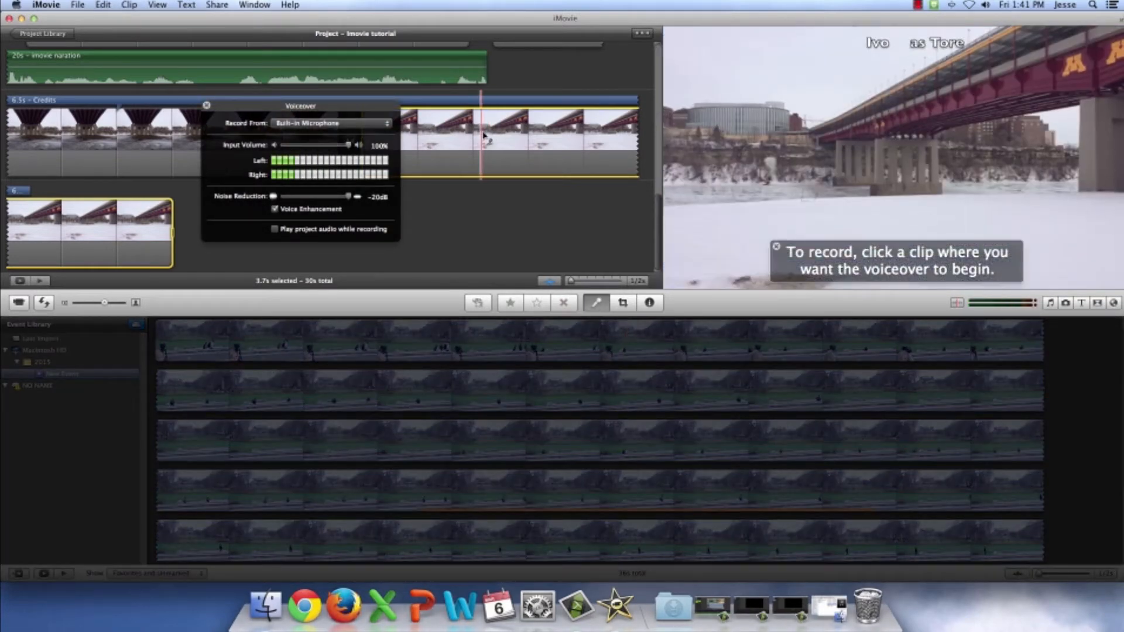
pyautogui.click(419, 141)
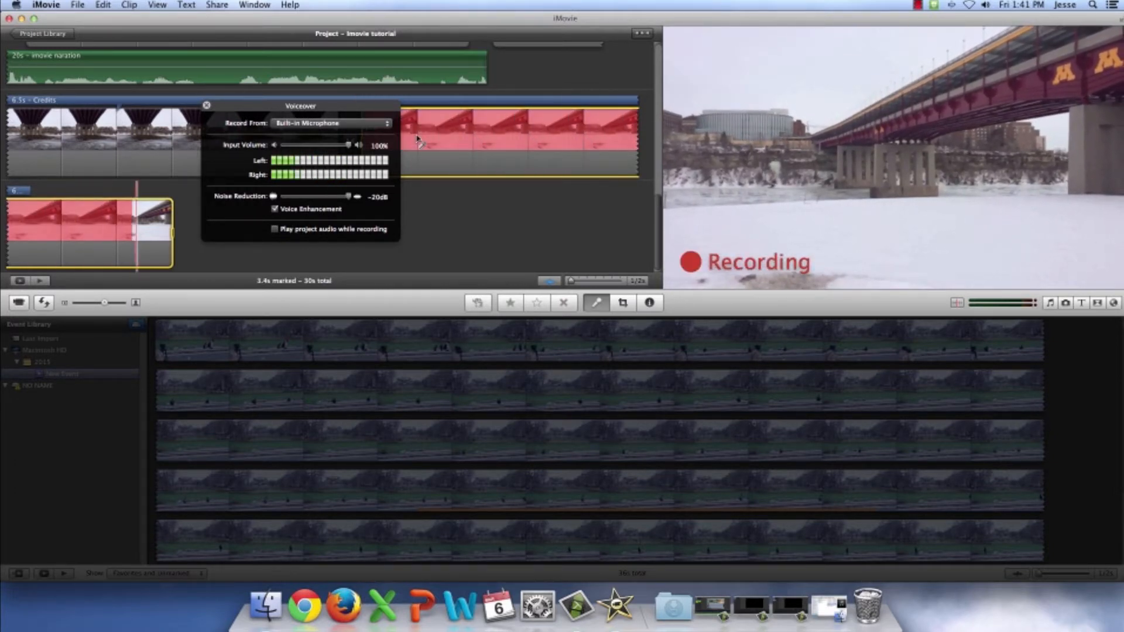
pyautogui.click(418, 141)
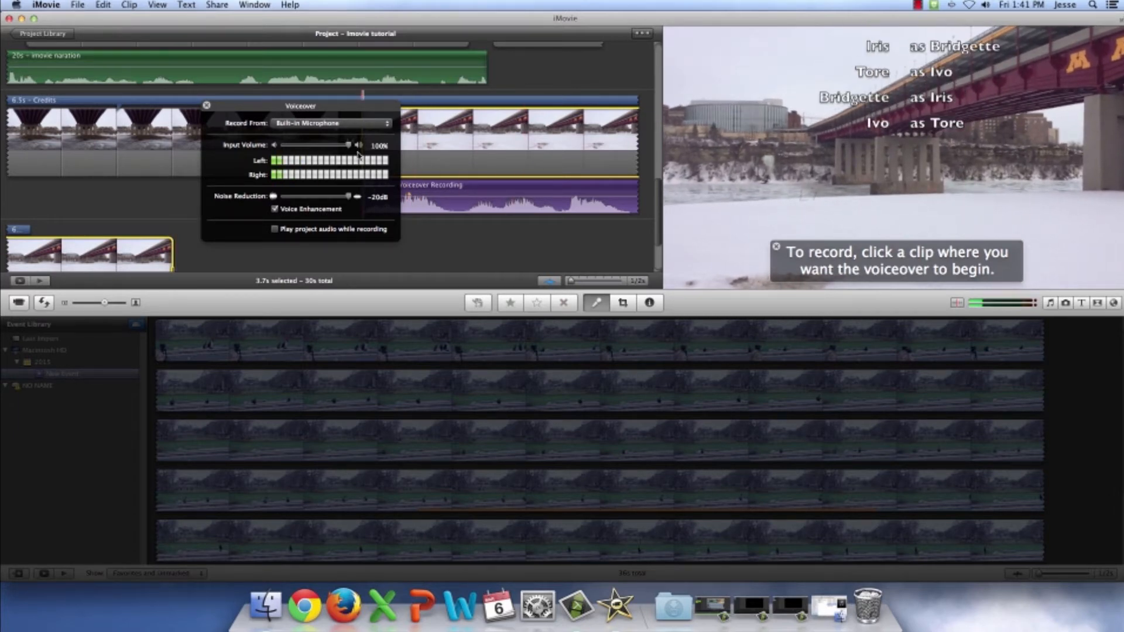
pyautogui.press('Escape')
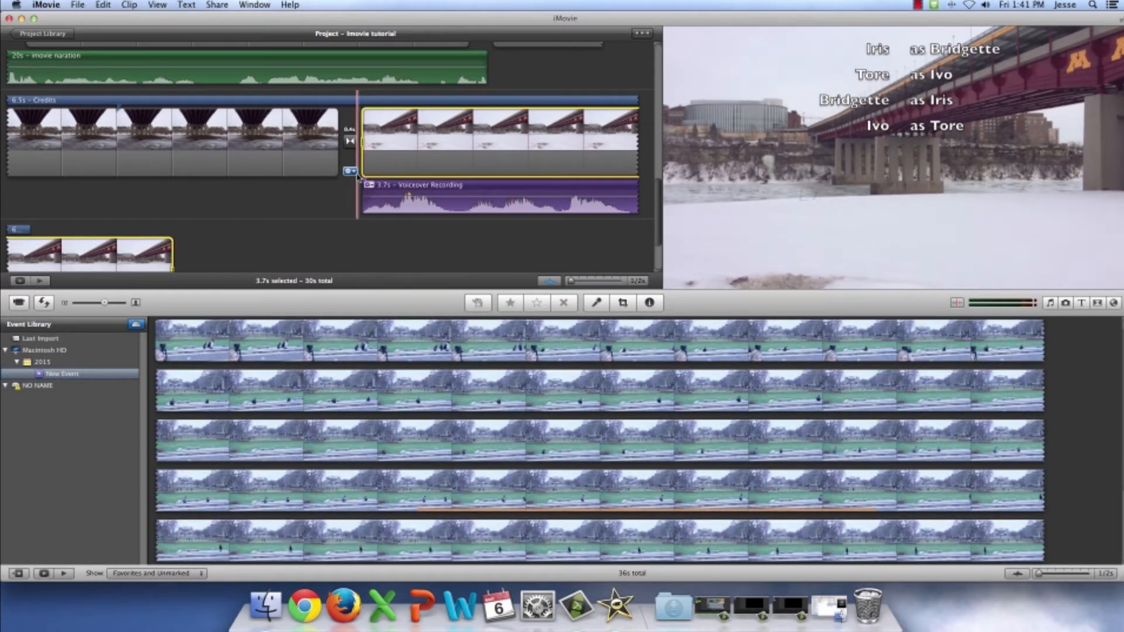
# Step: Play the project from just before the snowy red bridge photo to listen to the recorded voiceover
pyautogui.click(354, 172)
pyautogui.click(335, 194)
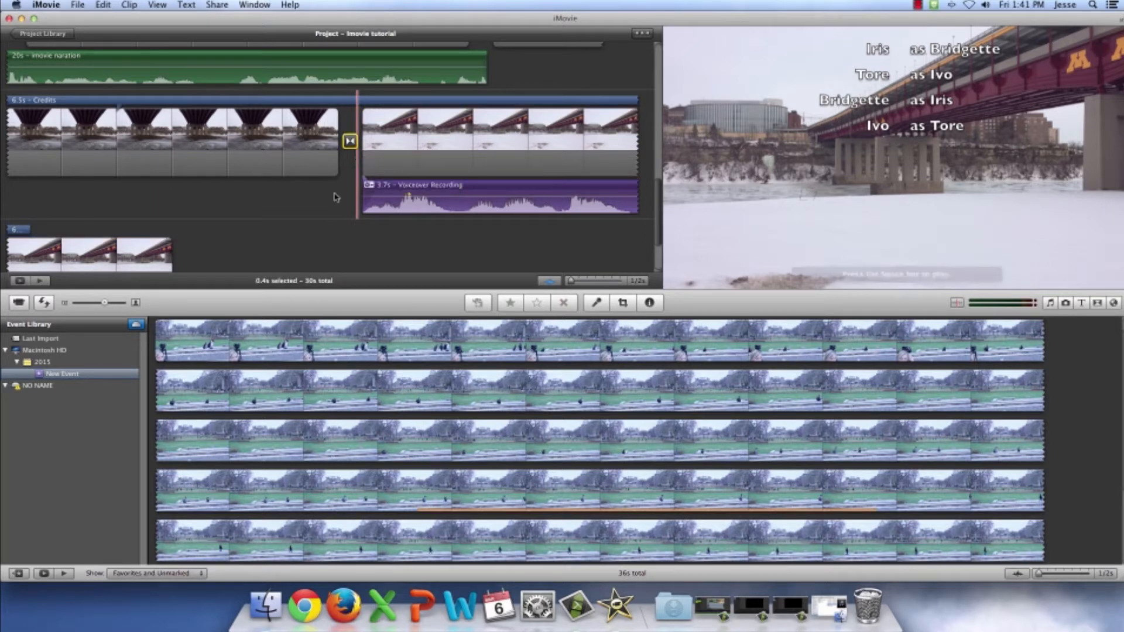
pyautogui.click(355, 199)
pyautogui.press('space')
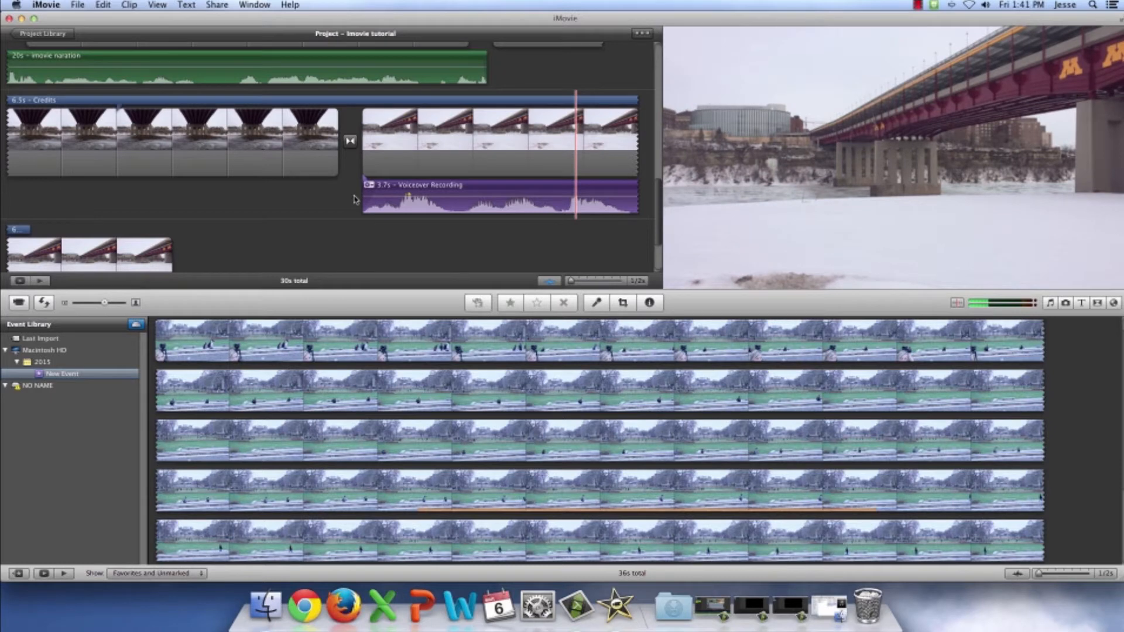
# Step: Stop the voiceover playback and look back through the project from the last clips to the opening title
pyautogui.press('space')
pyautogui.scroll(-2, 360, 229)
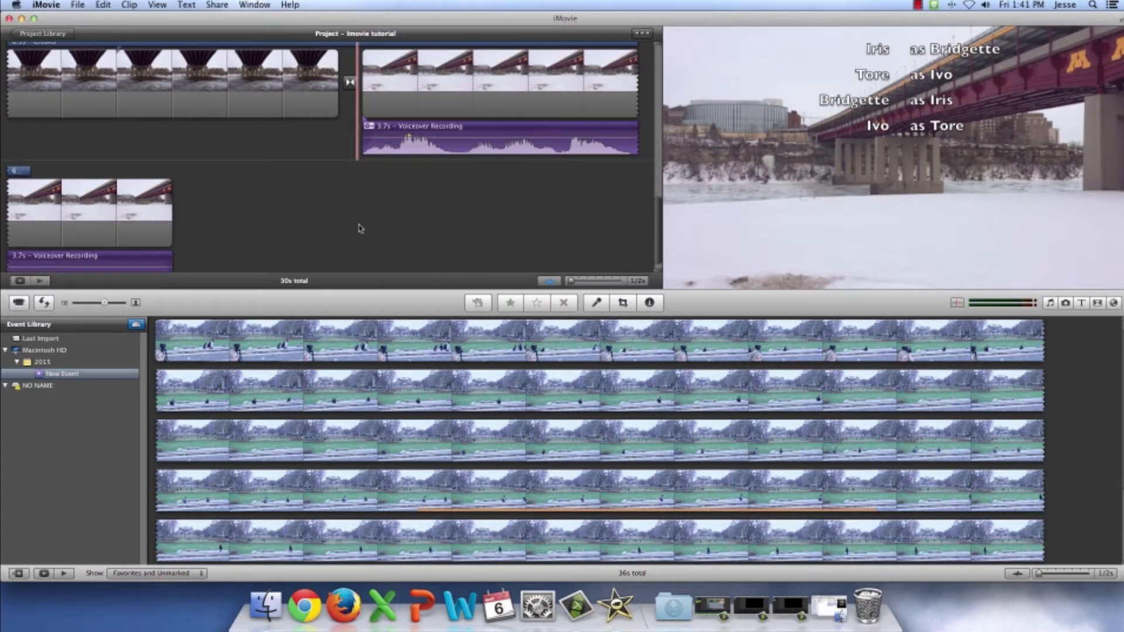
pyautogui.scroll(10, 358, 229)
pyautogui.scroll(-2, 358, 233)
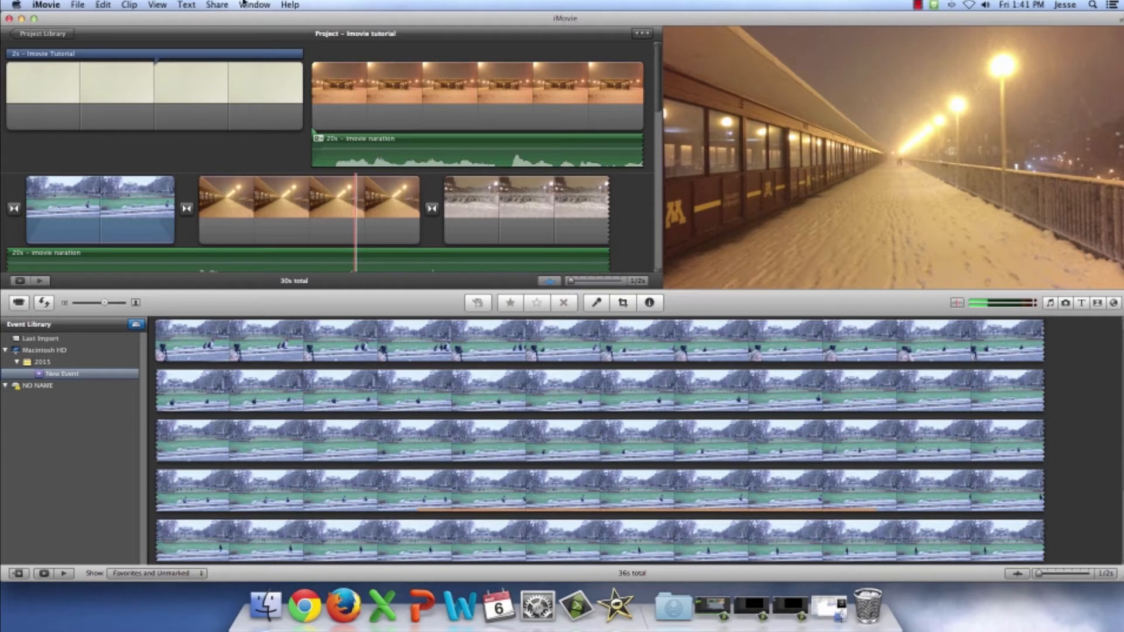
# Step: Export the project as a movie named Imovie tutorial to the NO NAME drive at HD 1080p (1920x1080)
pyautogui.click(217, 5)
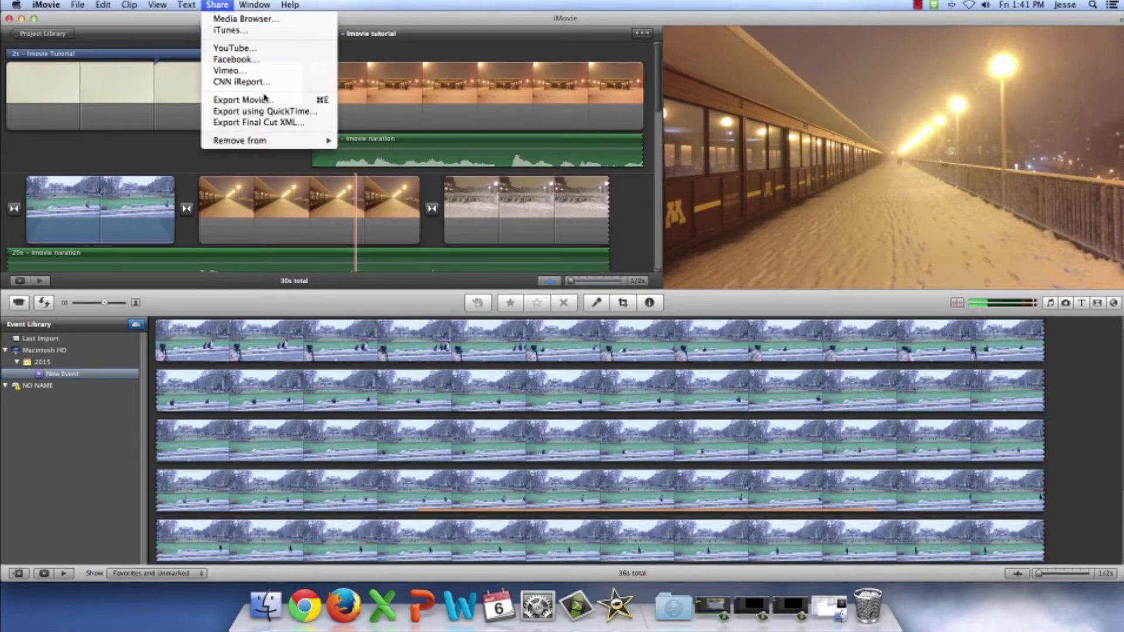
pyautogui.click(428, 54)
pyautogui.press('super+e')
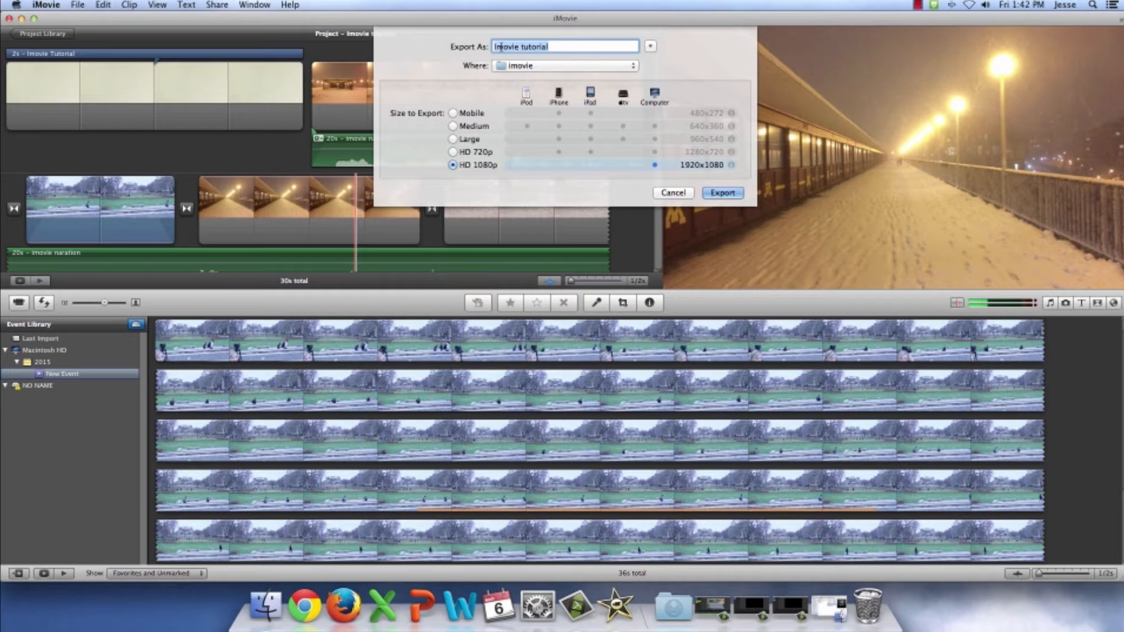
pyautogui.click(566, 66)
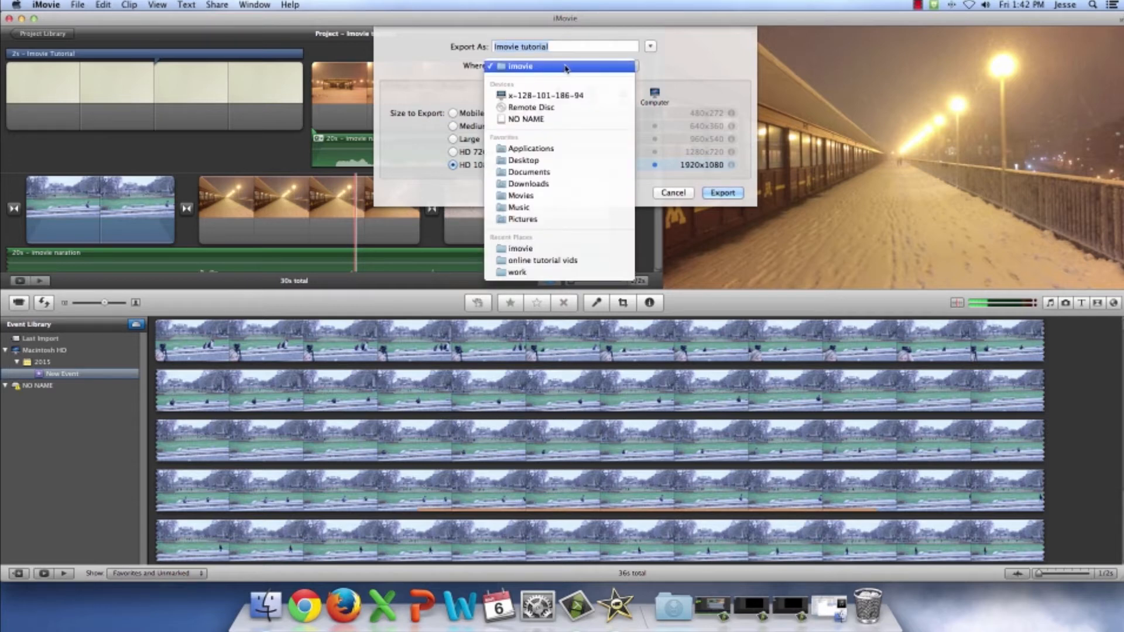
pyautogui.click(539, 119)
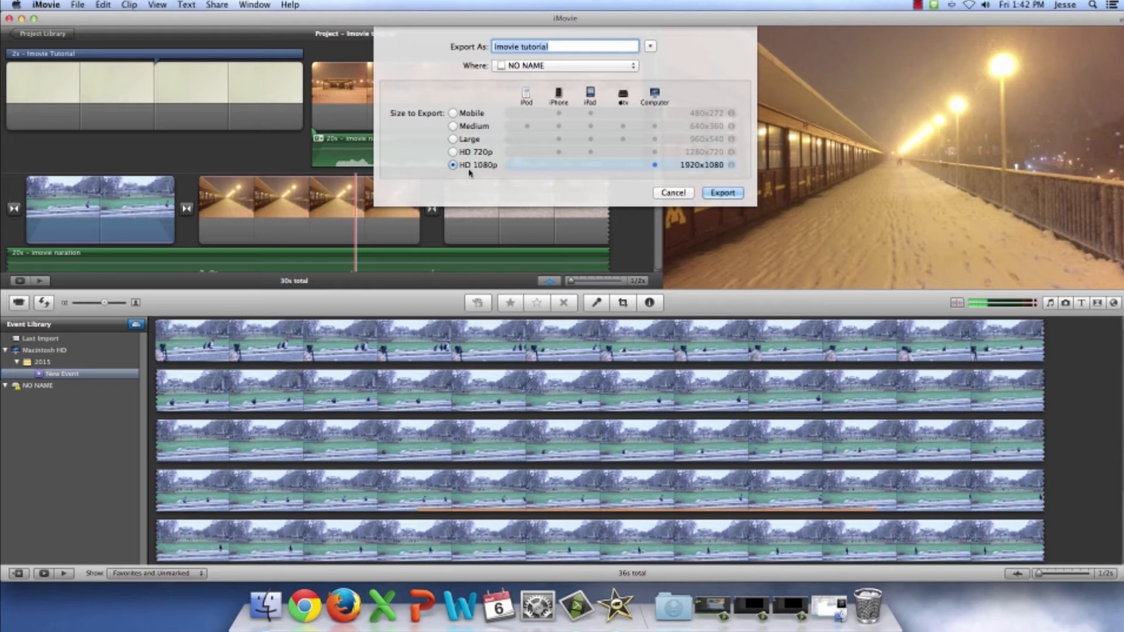
pyautogui.click(452, 126)
pyautogui.click(455, 166)
pyautogui.click(724, 193)
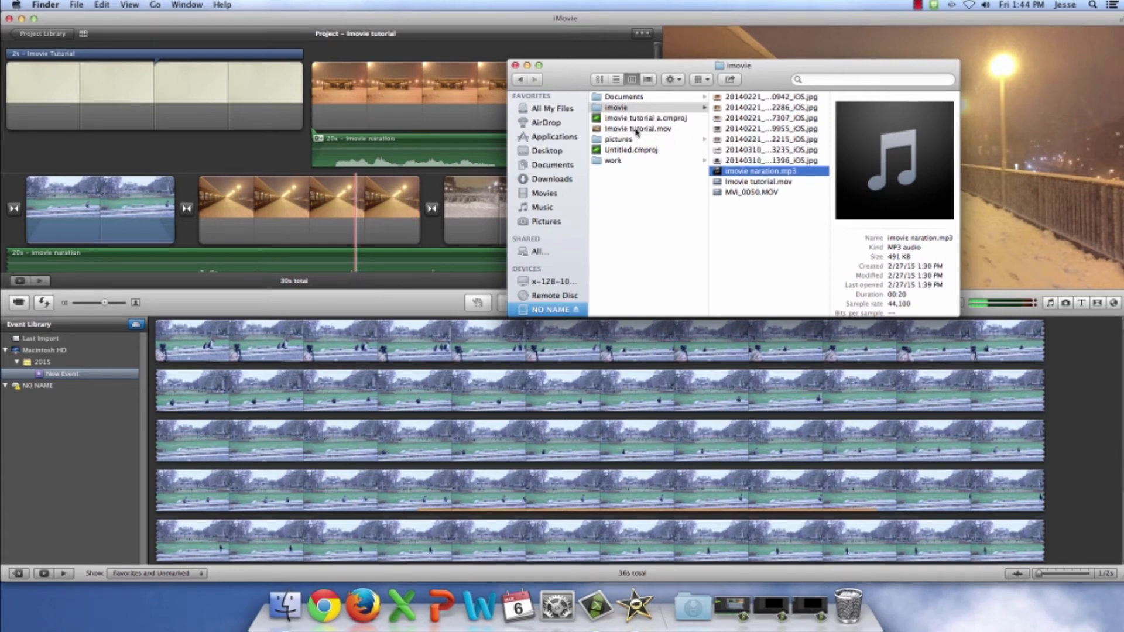
# Step: Open the exported Imovie tutorial.mov from the NO NAME drive in QuickTime Player, play it, and close the Finder window
pyautogui.click(640, 129)
pyautogui.doubleClick(640, 129)
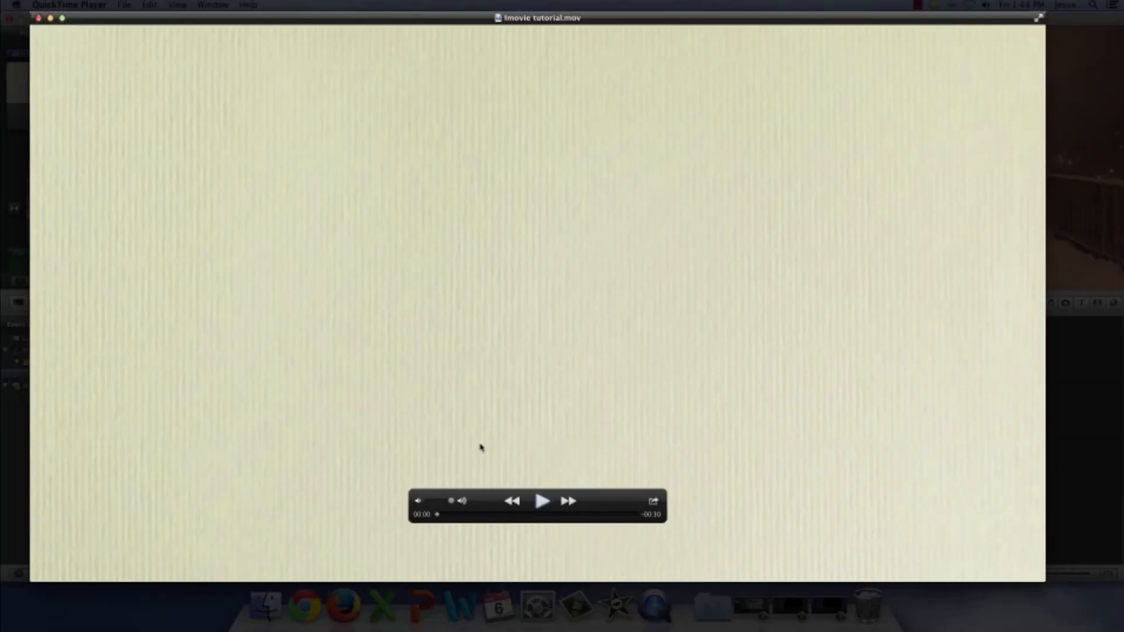
pyautogui.click(541, 502)
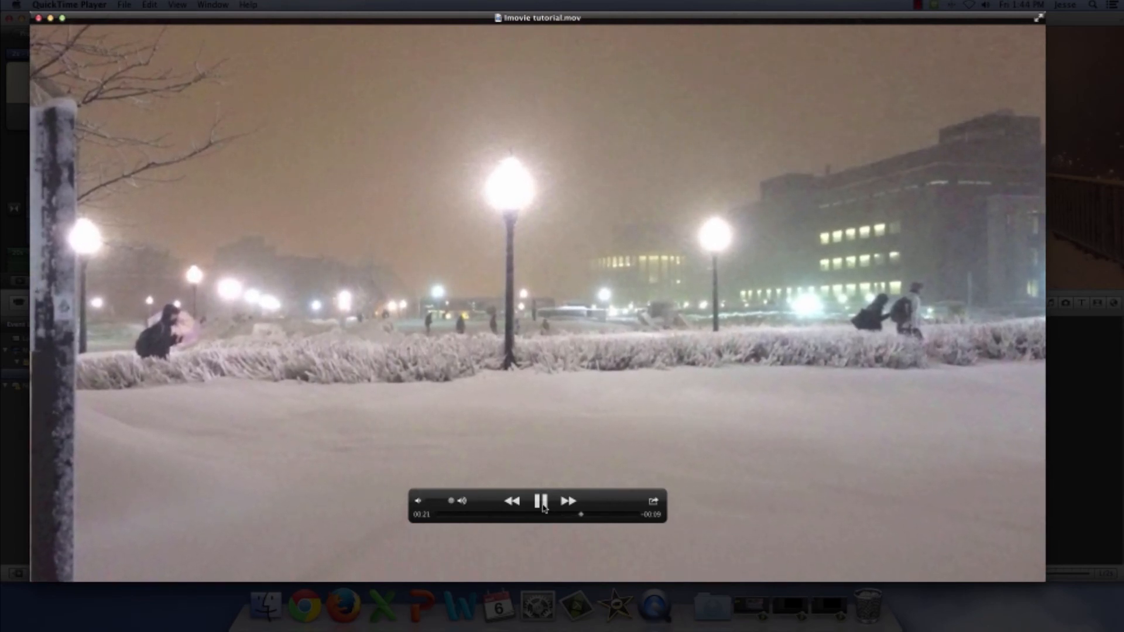
pyautogui.click(541, 501)
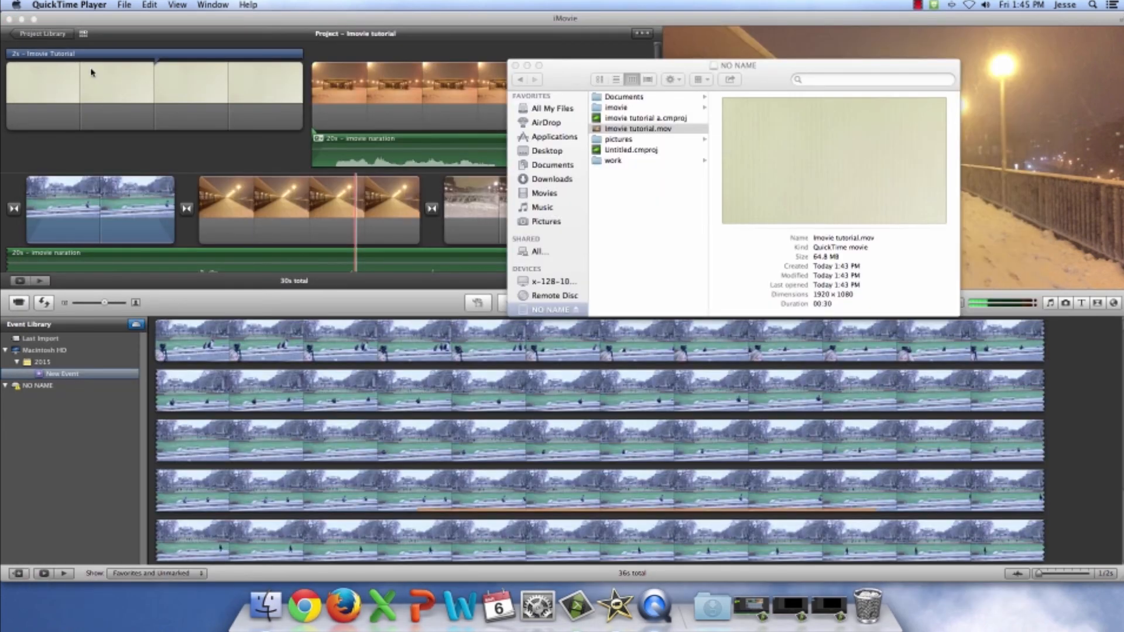
pyautogui.click(515, 66)
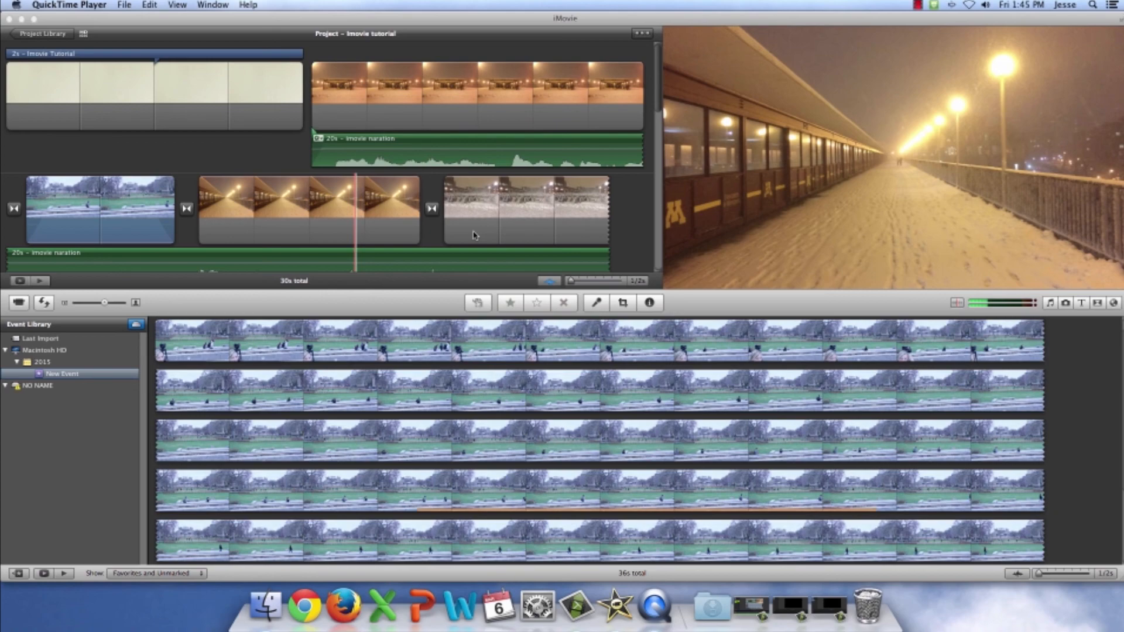